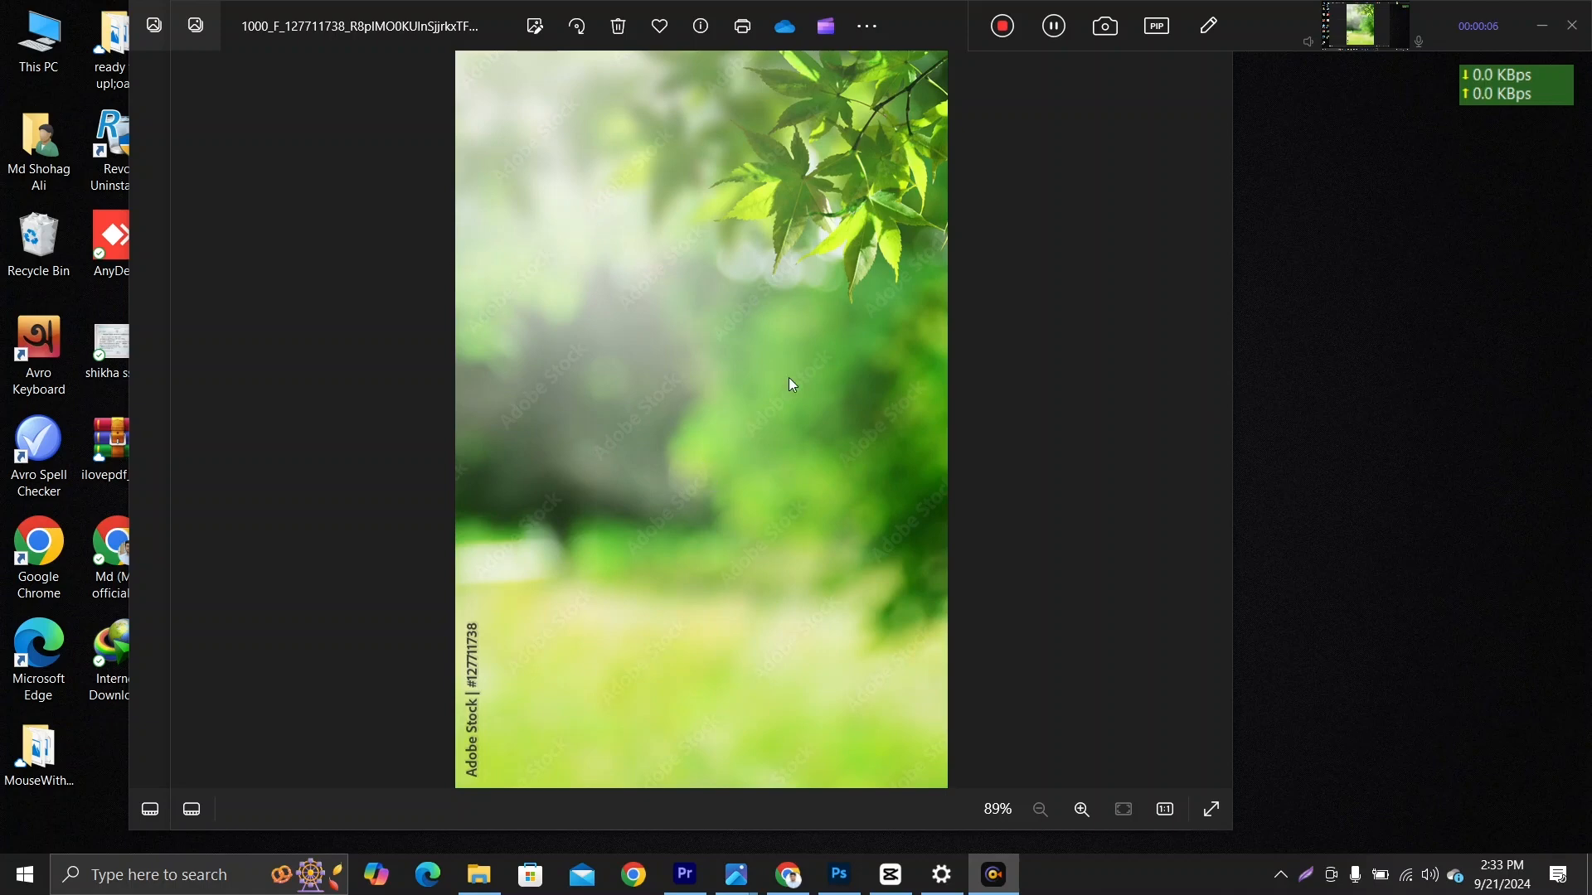
{"action": "key", "text": "alt+Tab"}
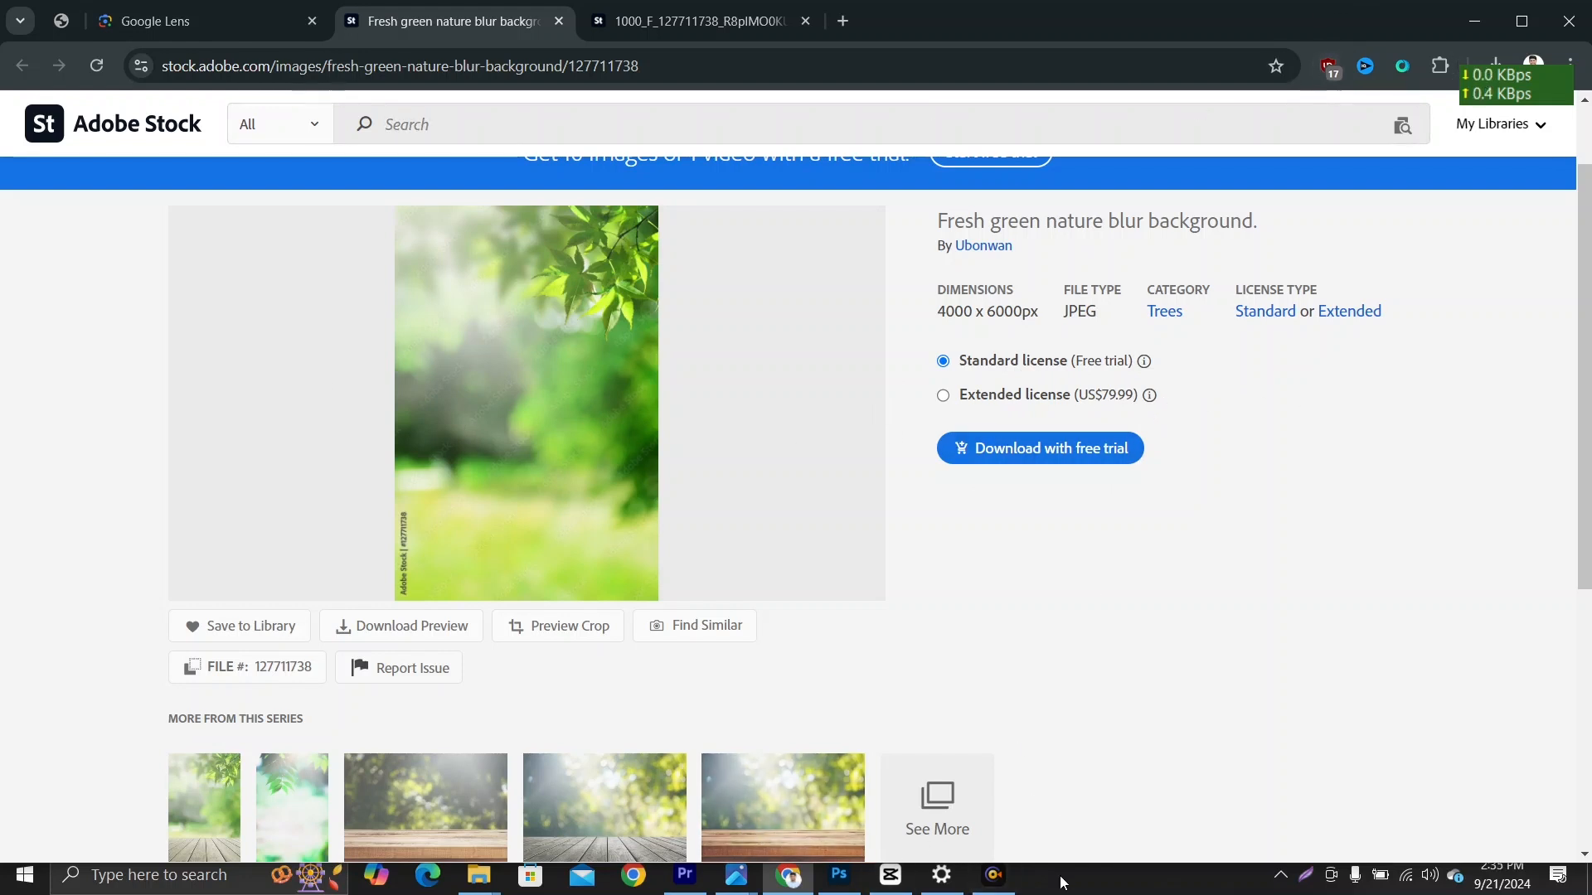
{"action": "left_click", "coordinate": [994, 875]}
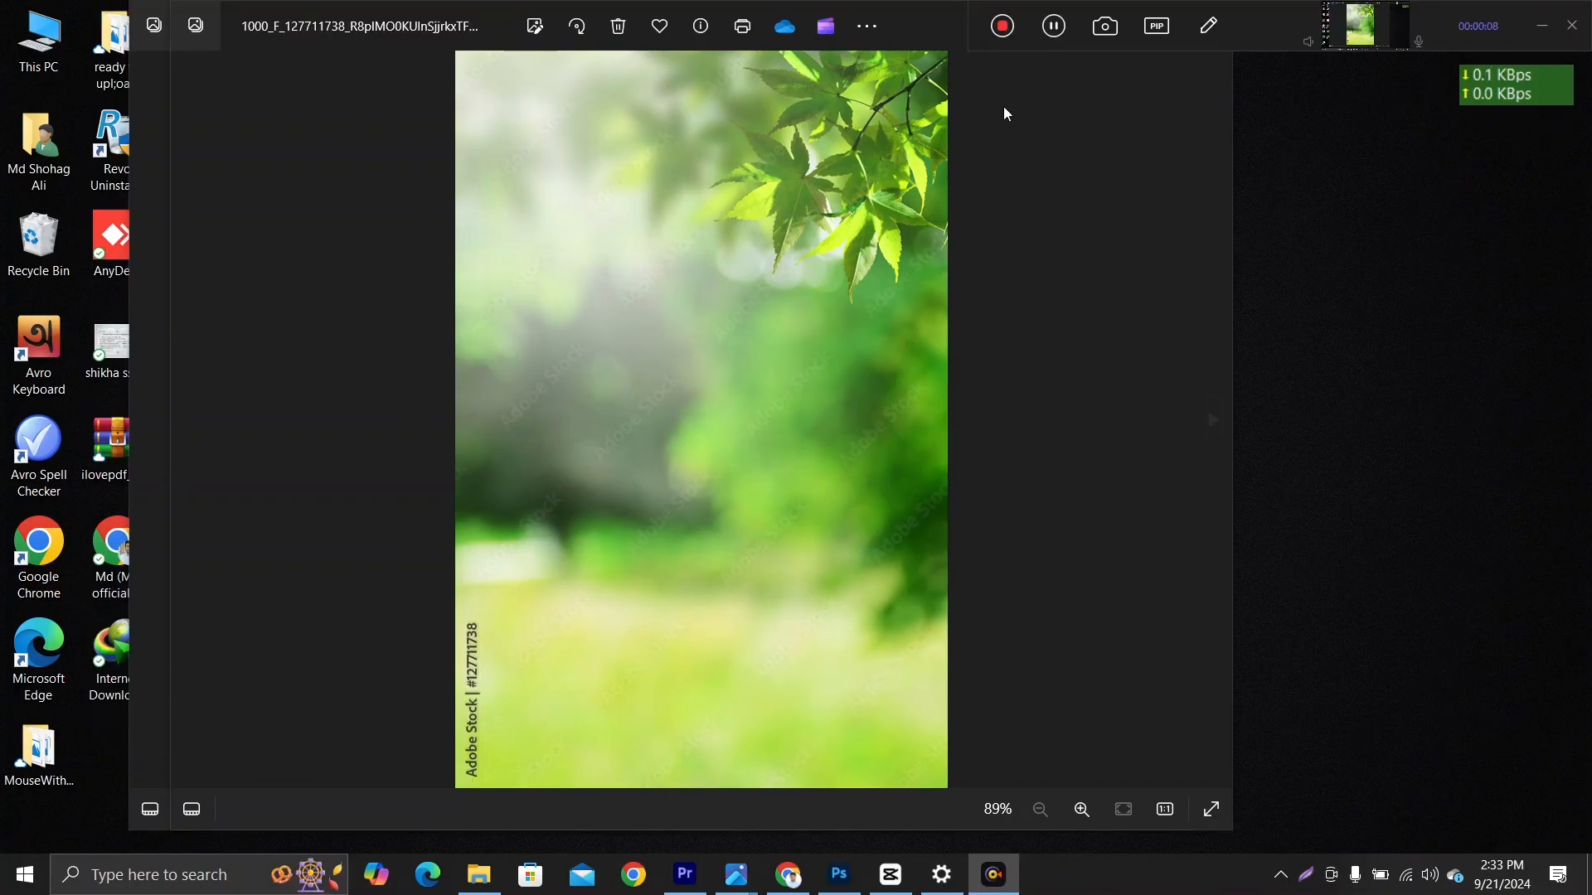
{"action": "left_click", "coordinate": [1000, 27]}
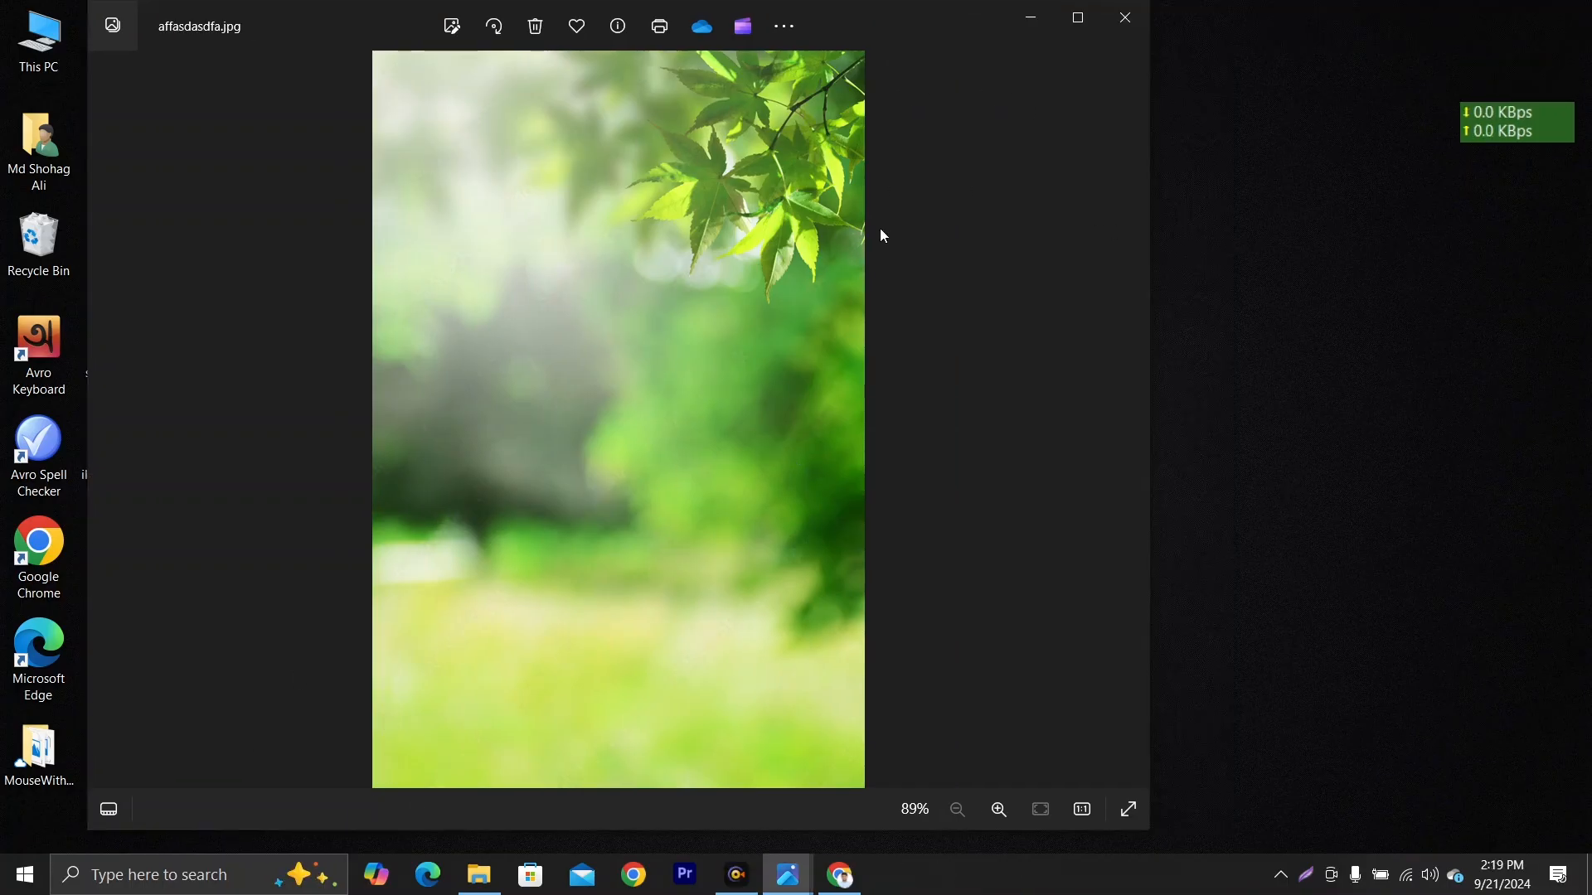
Step: Switch to Chrome and run a Google Lens image search with the affasdasdfa picture from the desktop
{"action": "left_click", "coordinate": [1029, 18]}
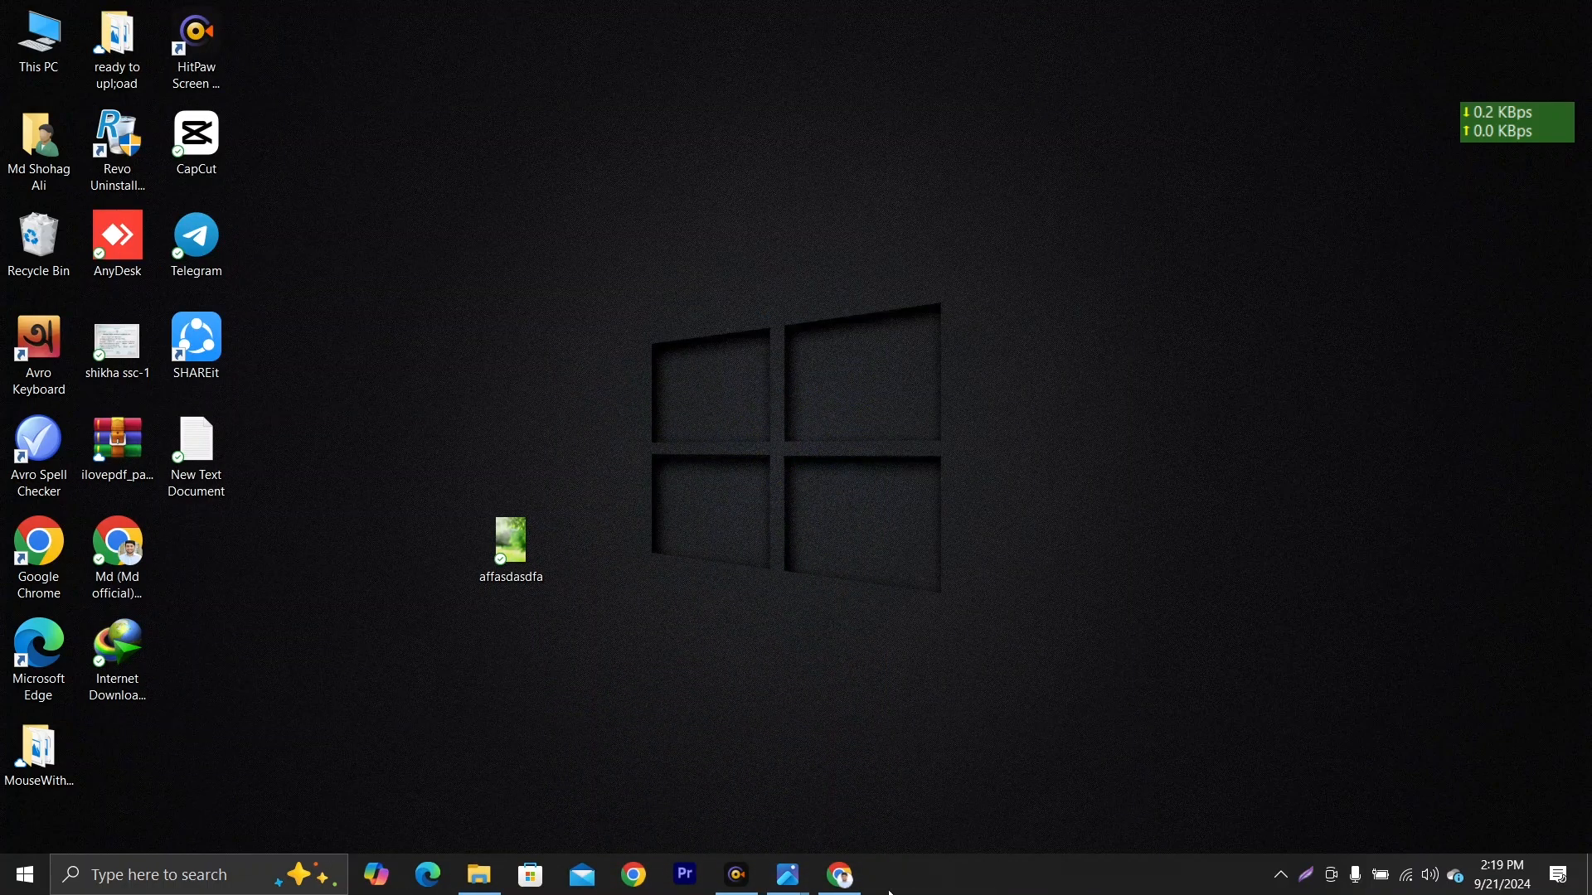
{"action": "left_click", "coordinate": [840, 874]}
{"action": "left_click", "coordinate": [1134, 437]}
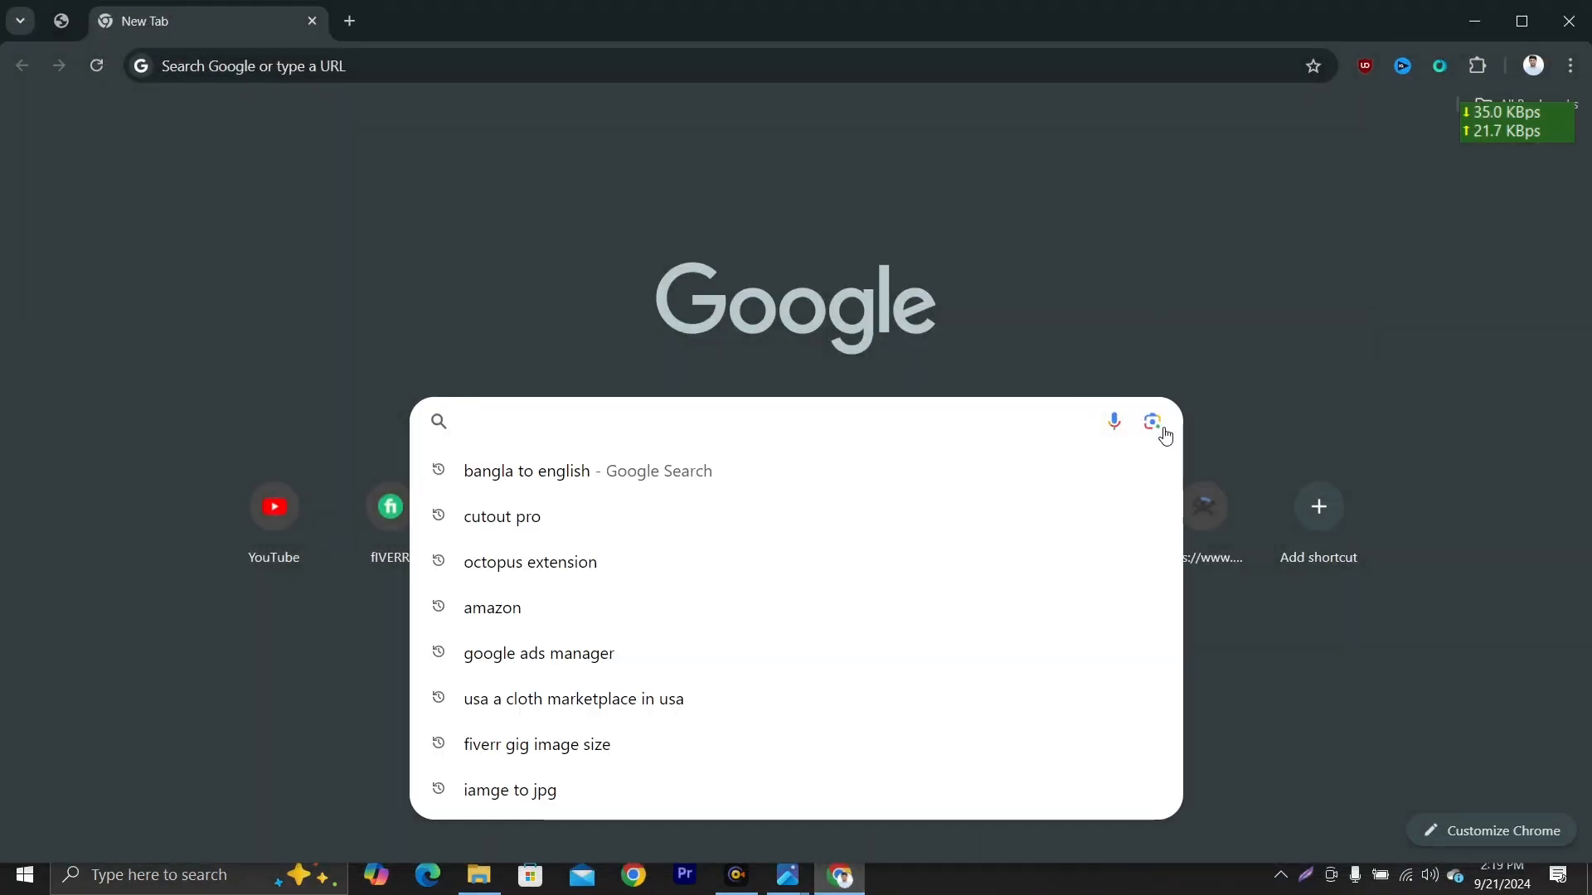
{"action": "left_click", "coordinate": [1151, 422]}
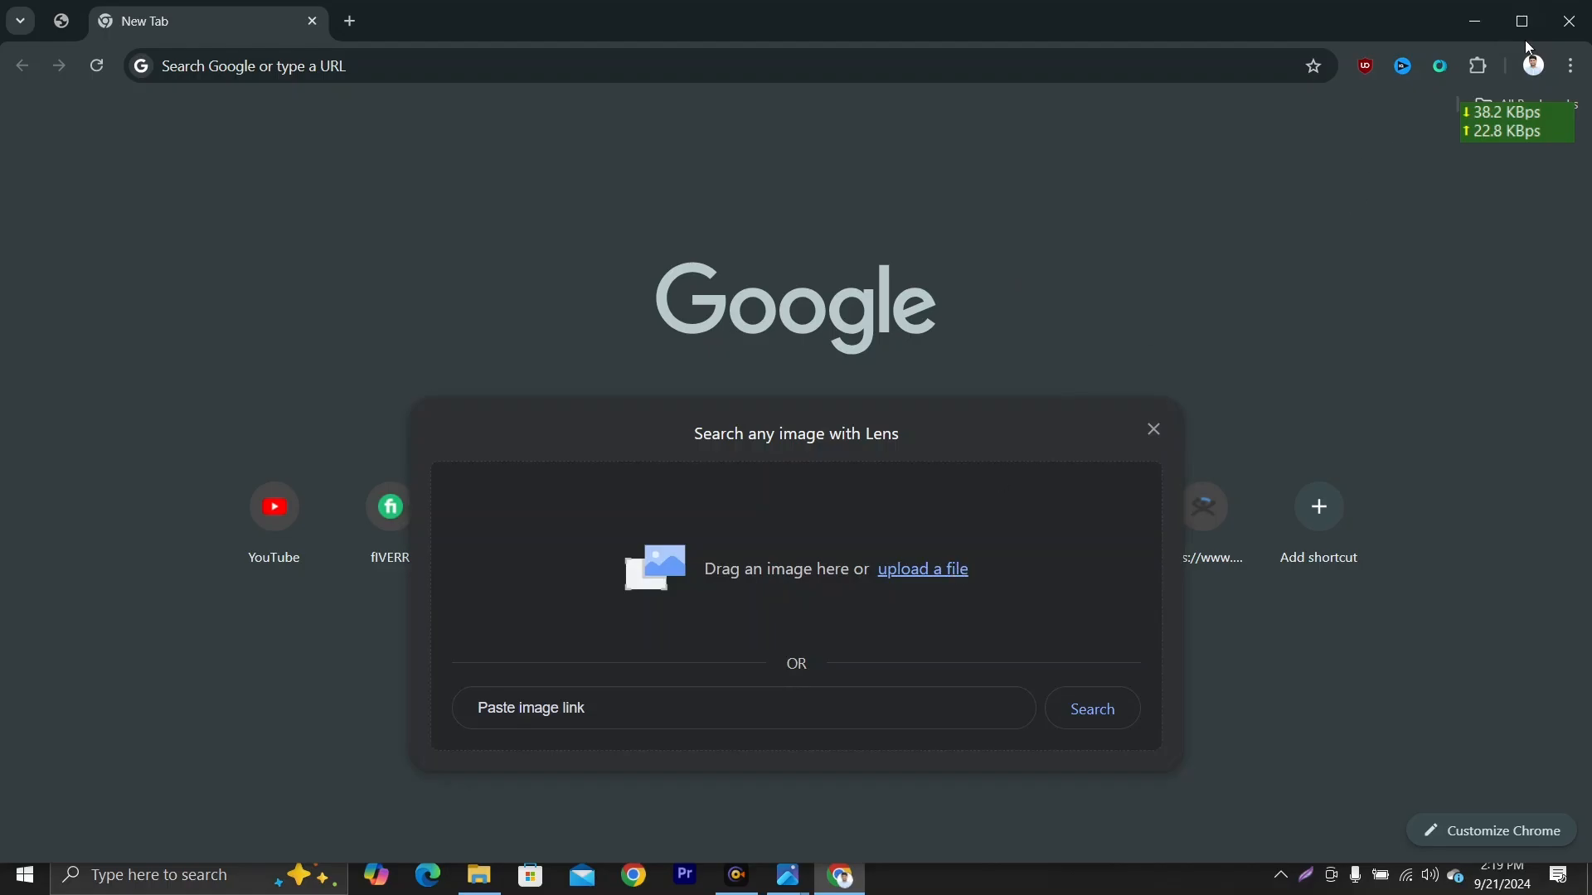
{"action": "key", "text": "super+d"}
{"action": "left_click_drag", "start_coordinate": [511, 540], "coordinate": [719, 590]}
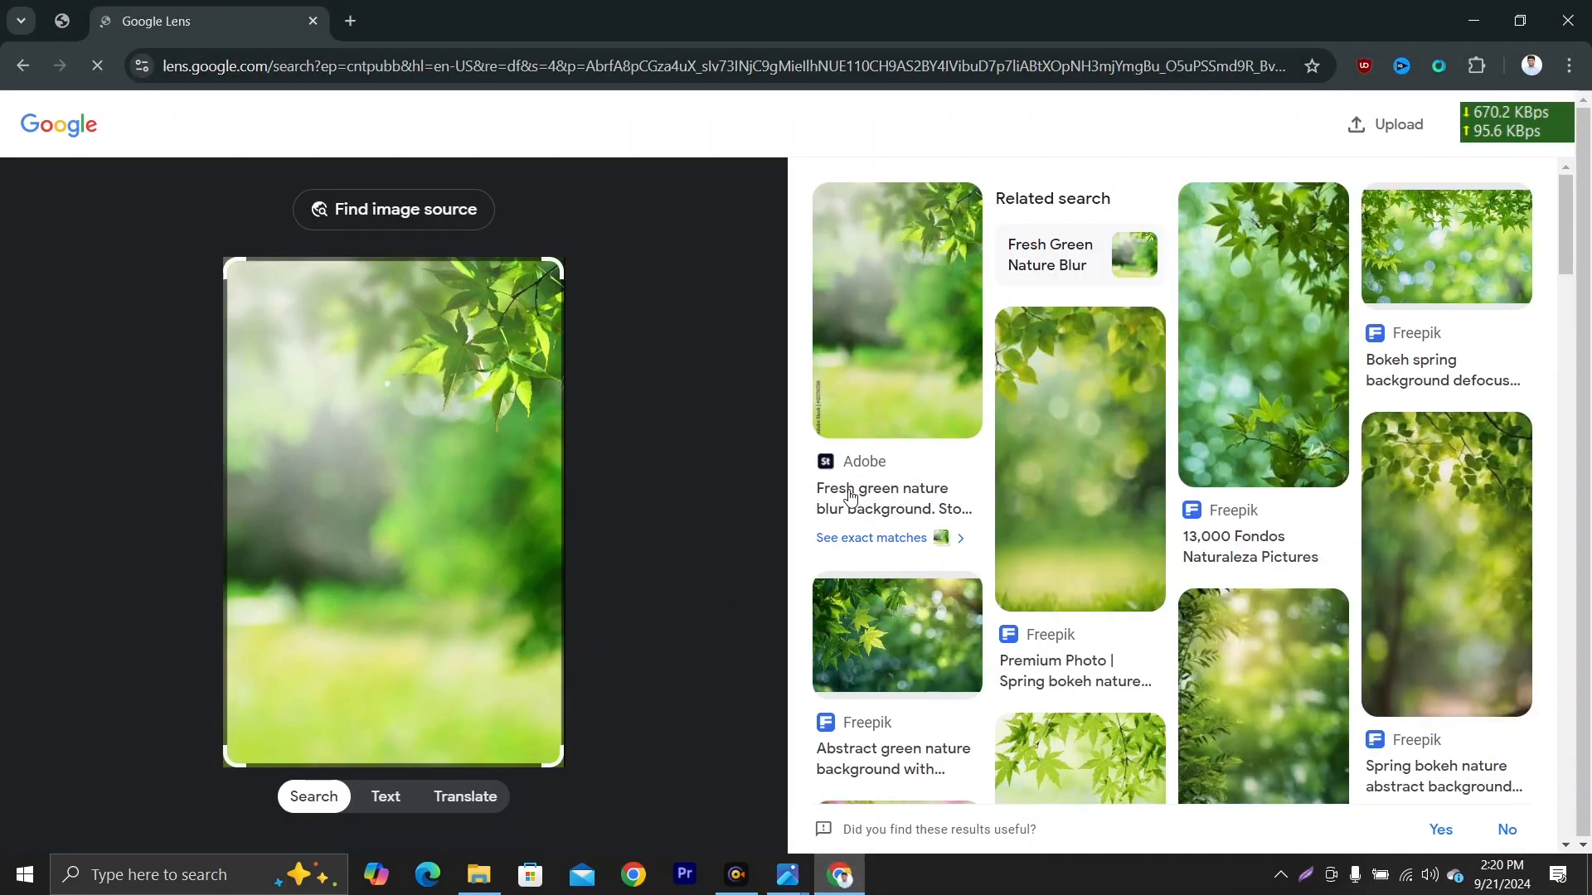
Step: Open the Adobe Stock page of the photo from its exact matches and dismiss the Google sign-in prompt
{"action": "scroll", "coordinate": [1283, 472], "scroll_direction": "down", "scroll_amount": 3}
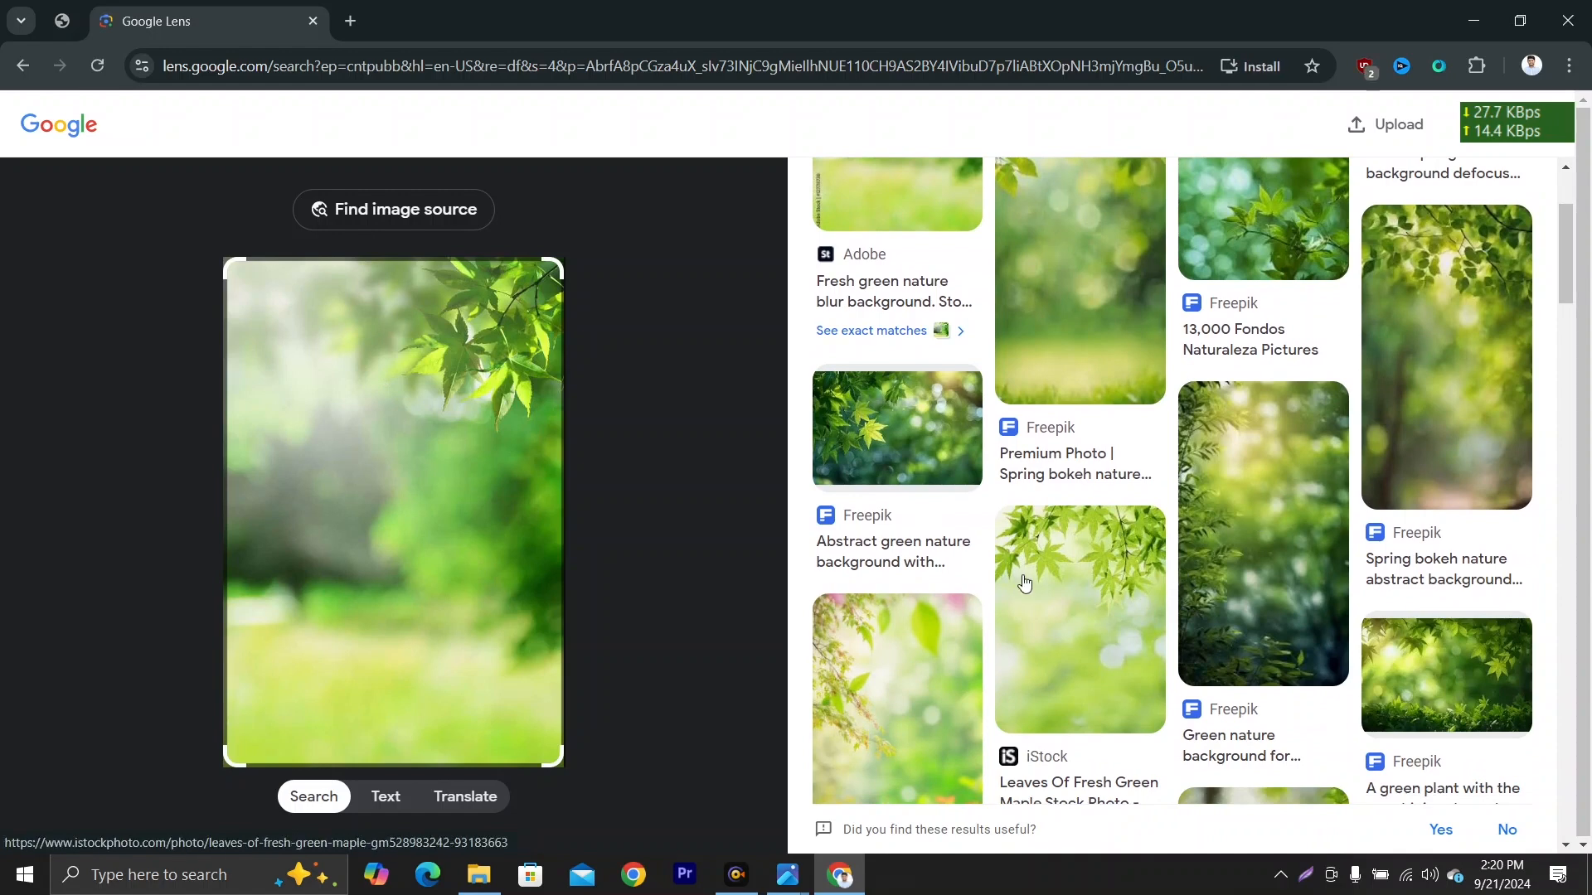
{"action": "scroll", "coordinate": [1031, 569], "scroll_direction": "up", "scroll_amount": 3}
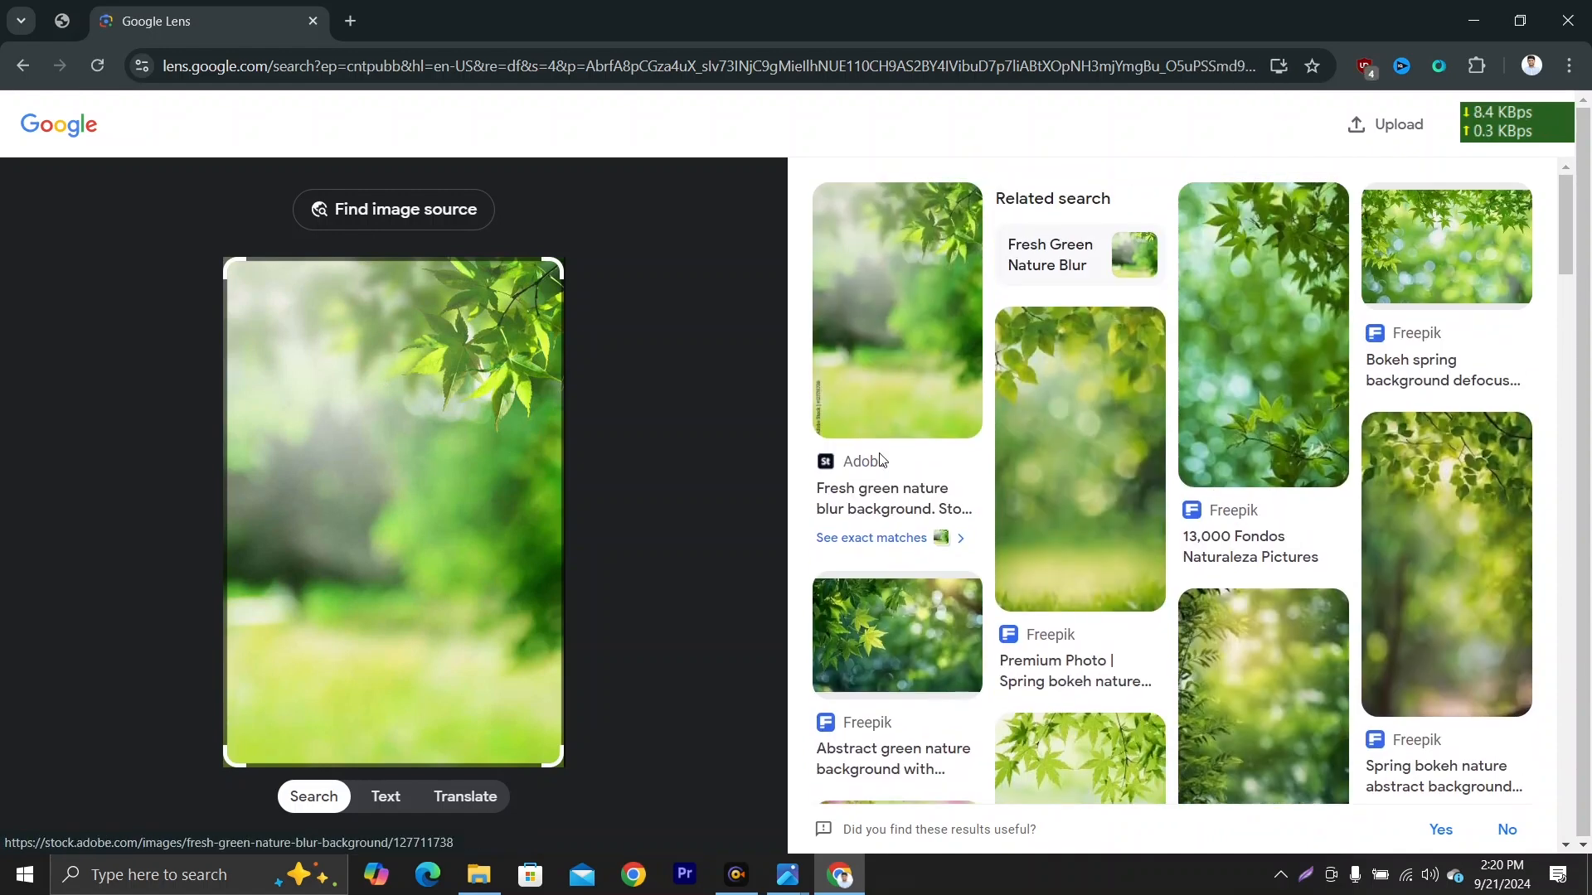
{"action": "left_click", "coordinate": [872, 537]}
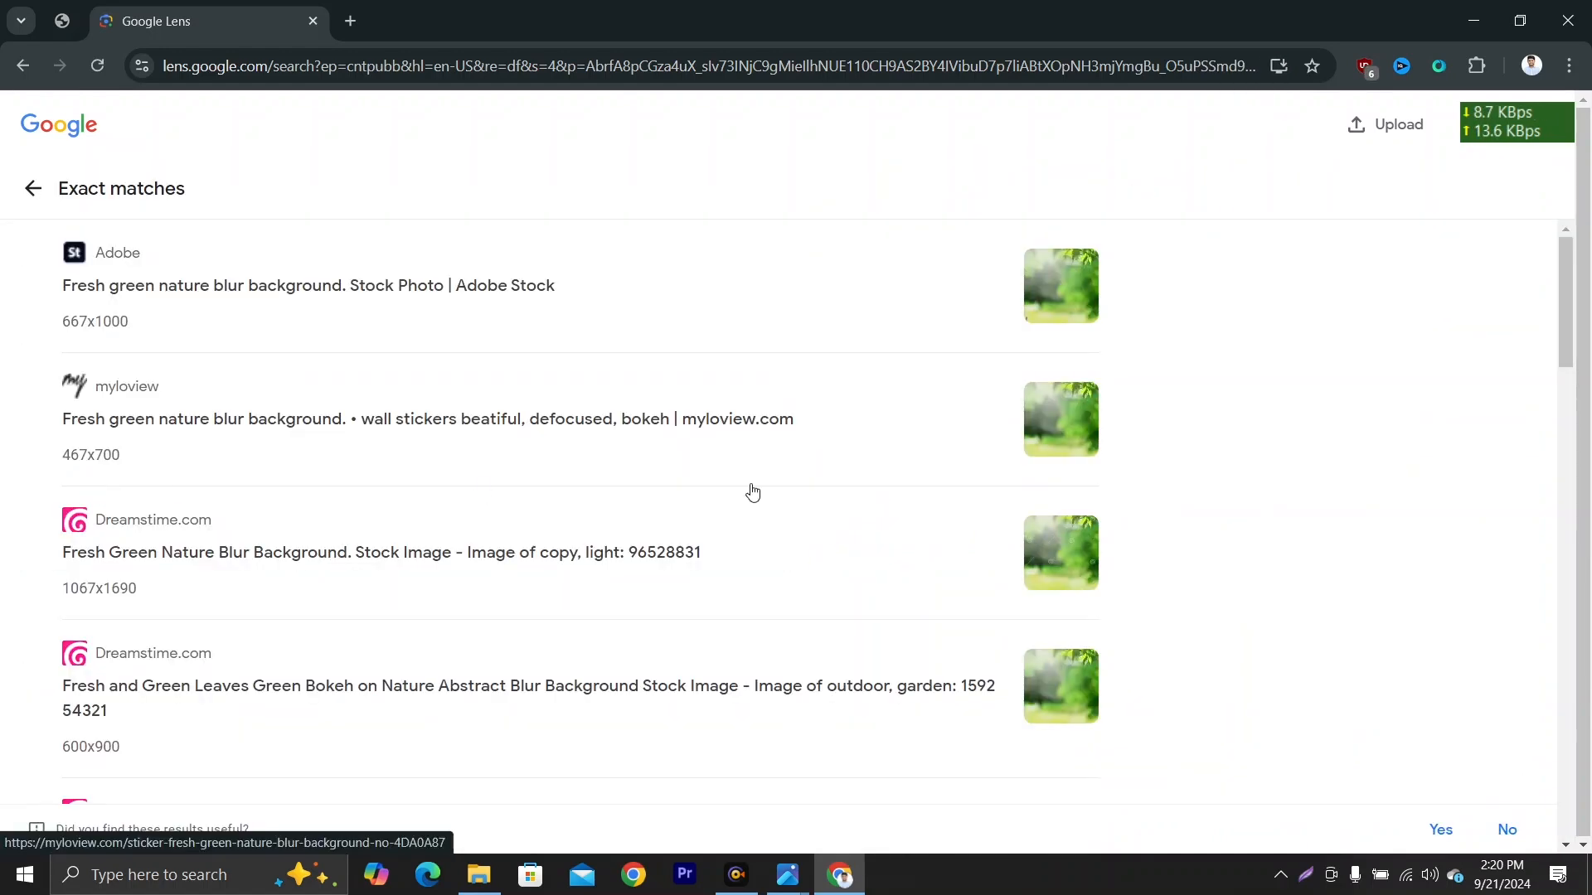
{"action": "left_click", "coordinate": [434, 288]}
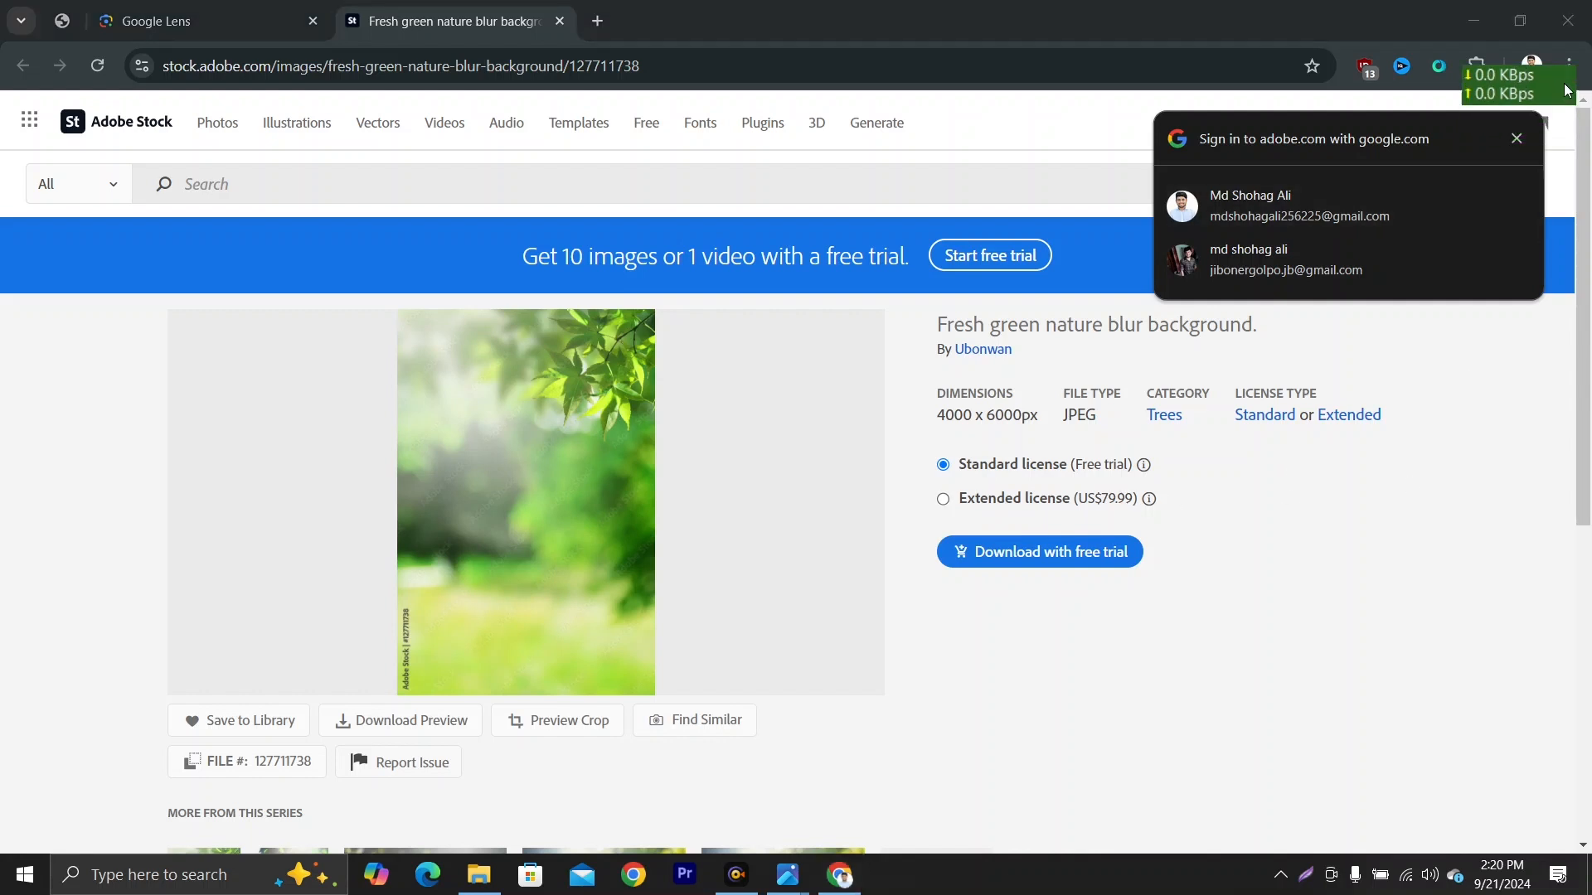
{"action": "left_click", "coordinate": [1518, 139]}
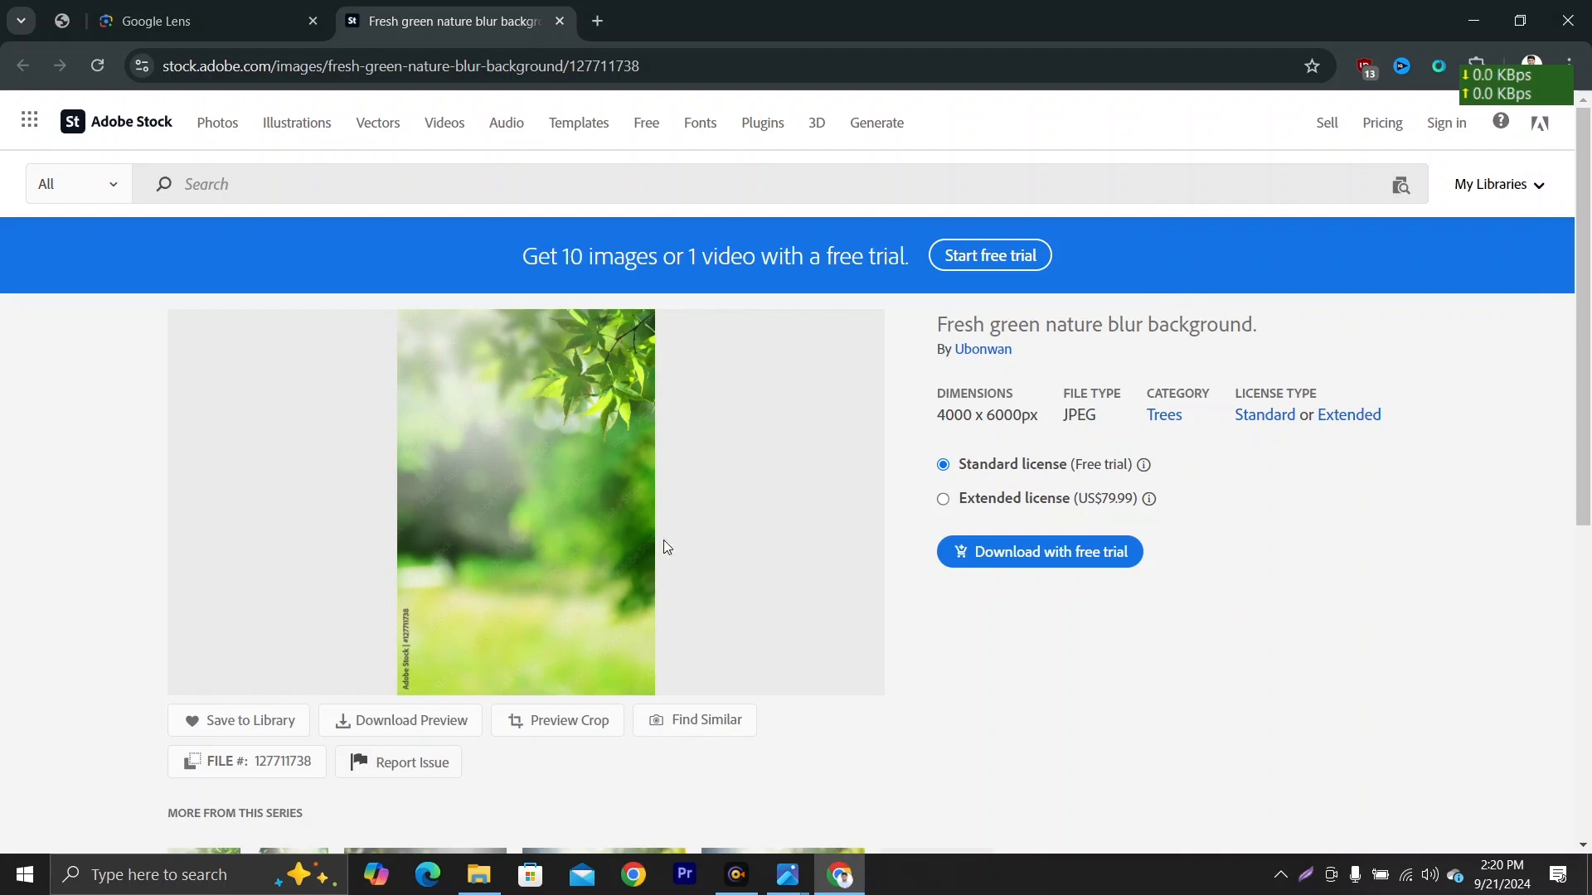
Step: Open the Adobe Stock preview image of the green nature background in its own browser tab
{"action": "scroll", "coordinate": [515, 604], "scroll_direction": "down", "scroll_amount": 2}
{"action": "scroll", "coordinate": [478, 399], "scroll_direction": "up", "scroll_amount": 2}
{"action": "right_click", "coordinate": [541, 500]}
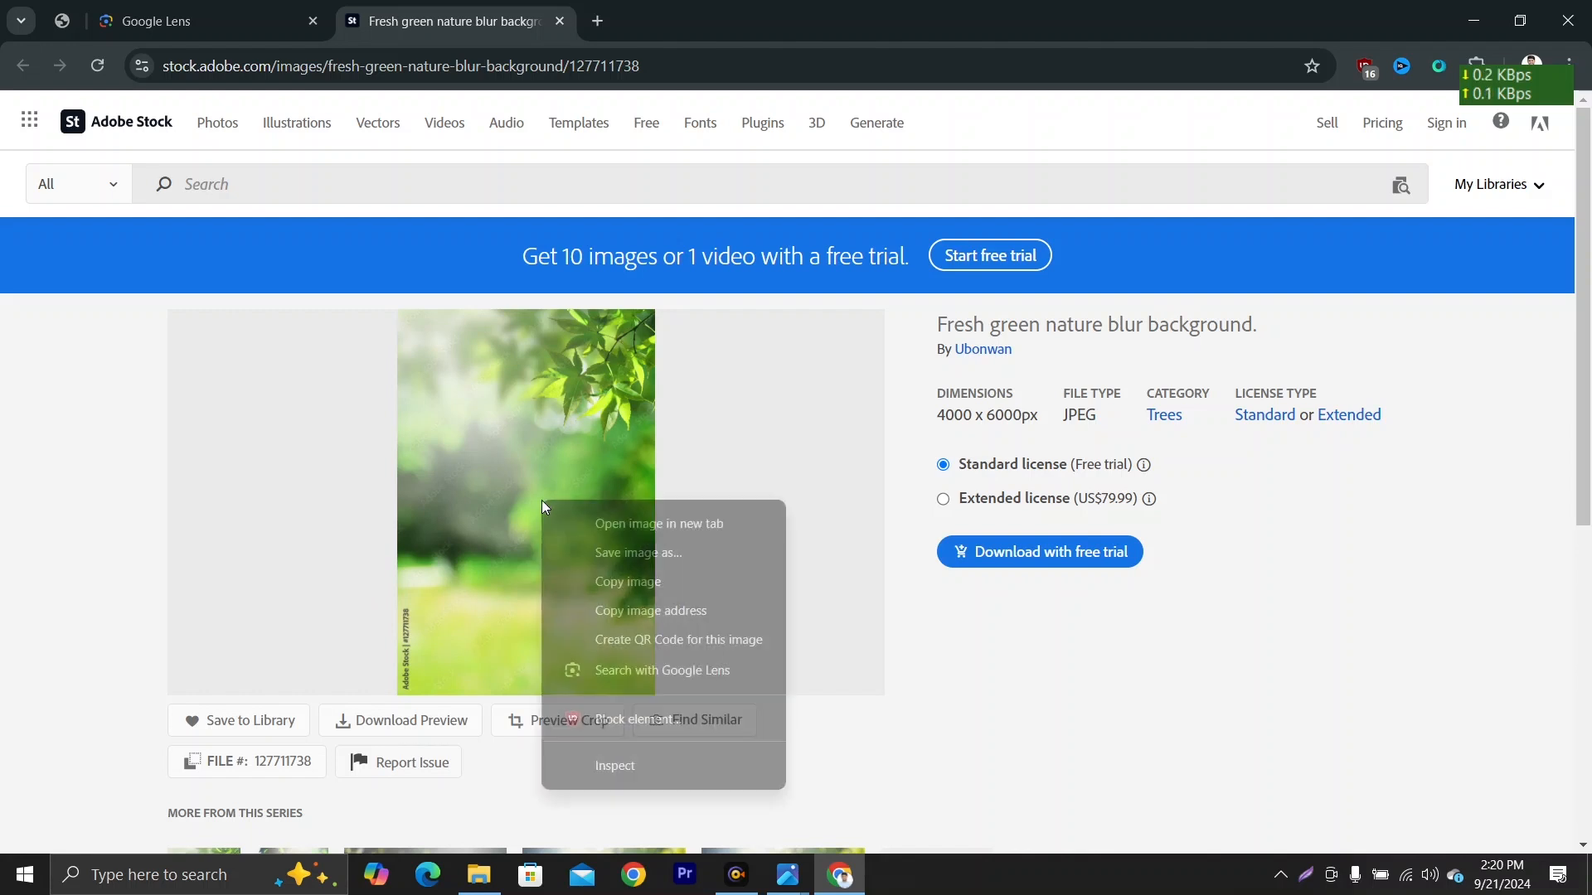
{"action": "left_click", "coordinate": [645, 533]}
{"action": "left_click", "coordinate": [652, 20]}
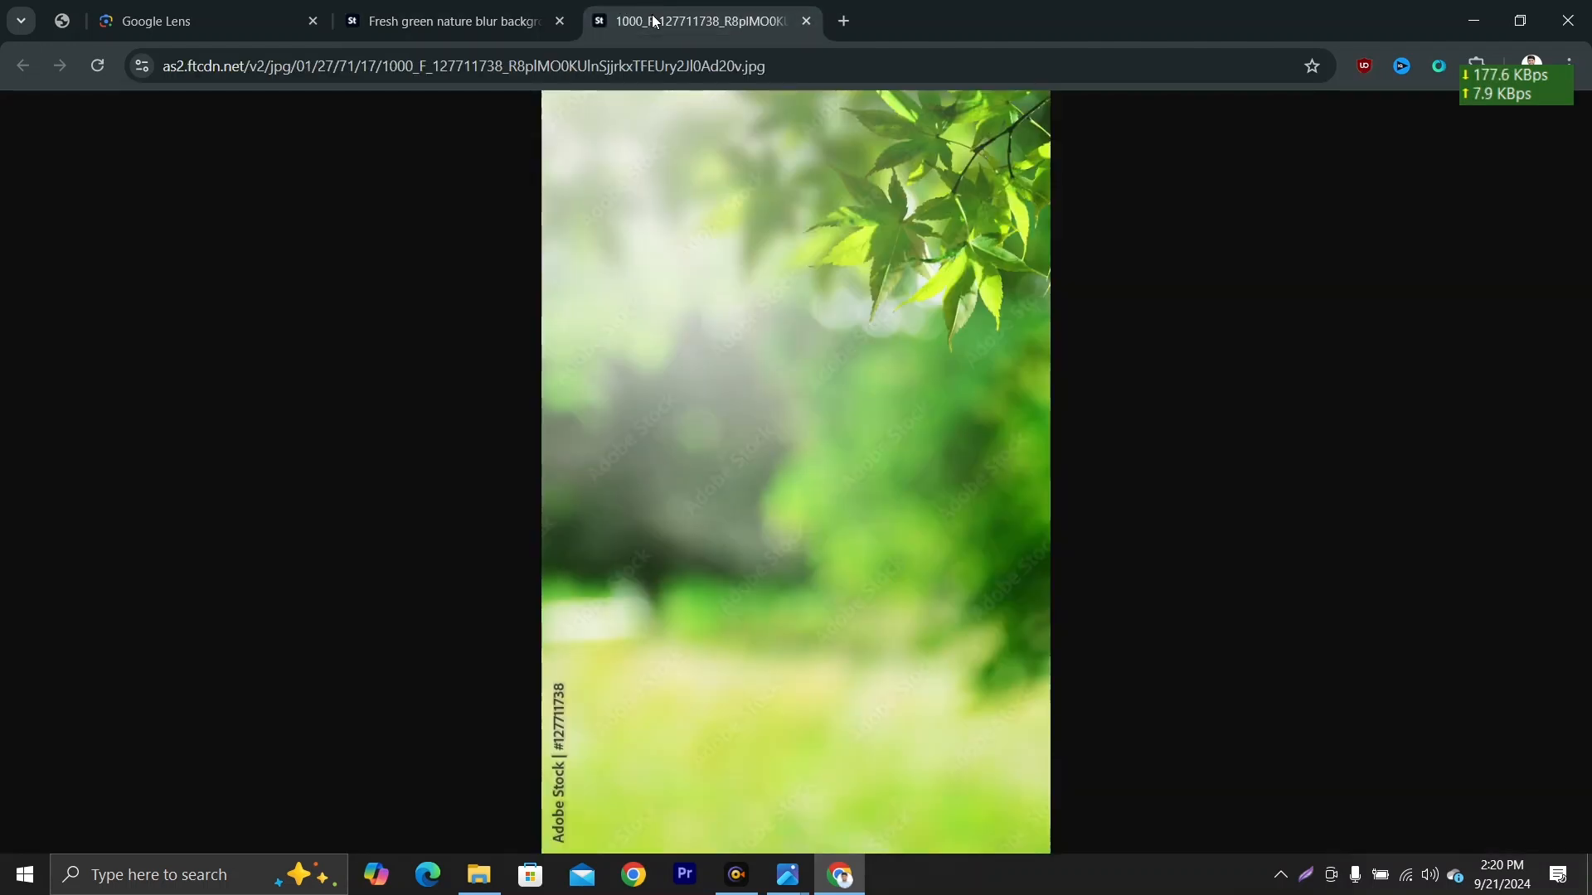
Step: Save the preview image as a JPEG in the Downloads folder under its suggested file name
{"action": "right_click", "coordinate": [702, 397]}
{"action": "left_click", "coordinate": [701, 396]}
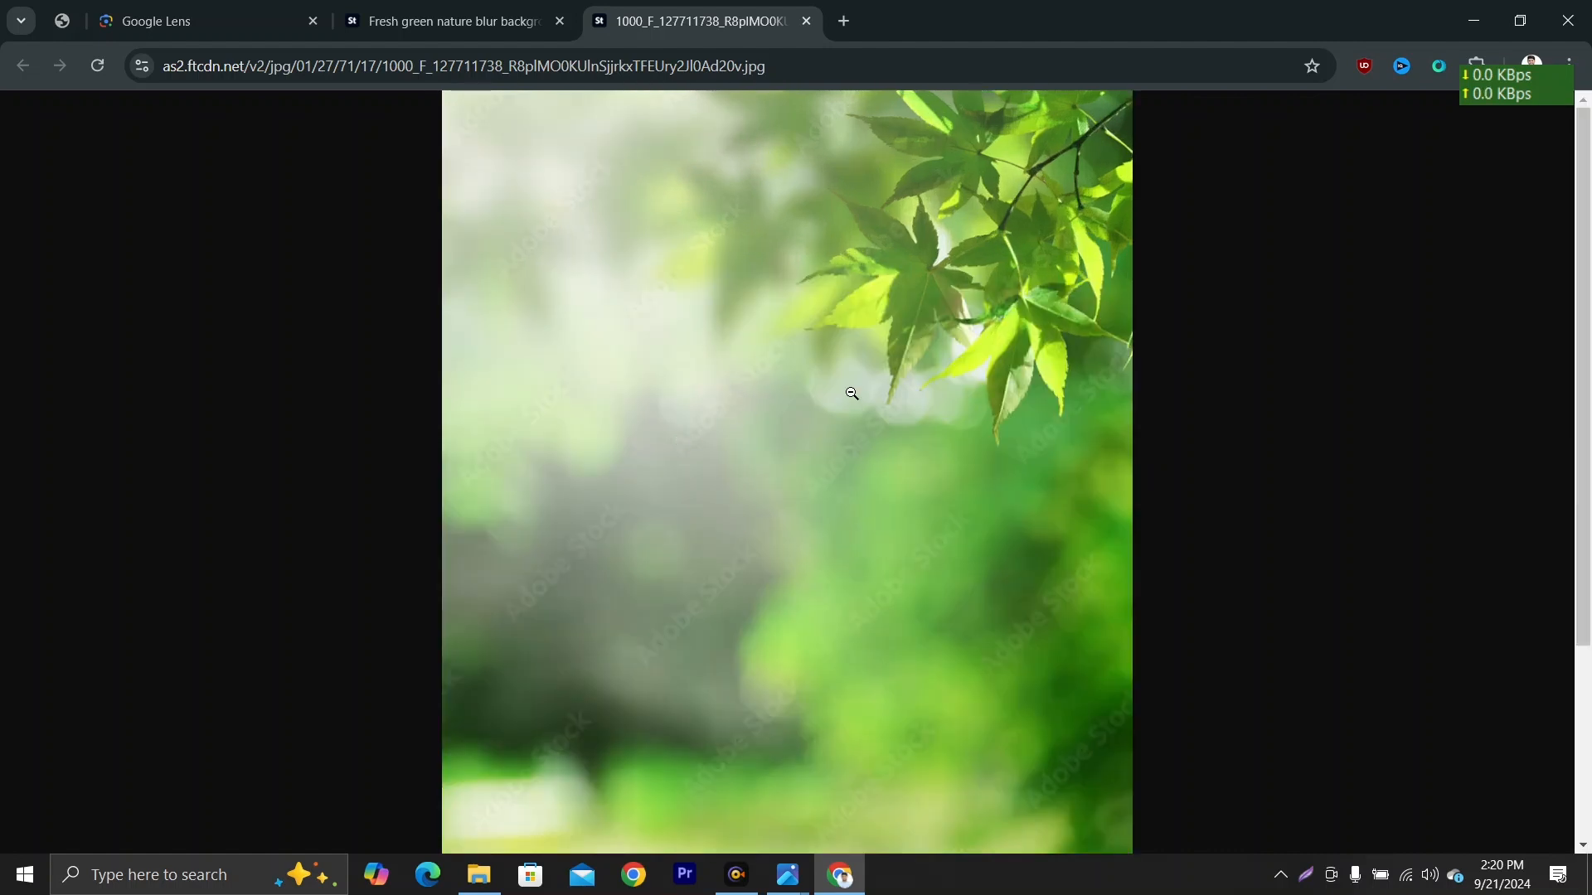
{"action": "scroll", "coordinate": [851, 393], "scroll_direction": "down", "scroll_amount": 1}
{"action": "left_click", "coordinate": [812, 503]}
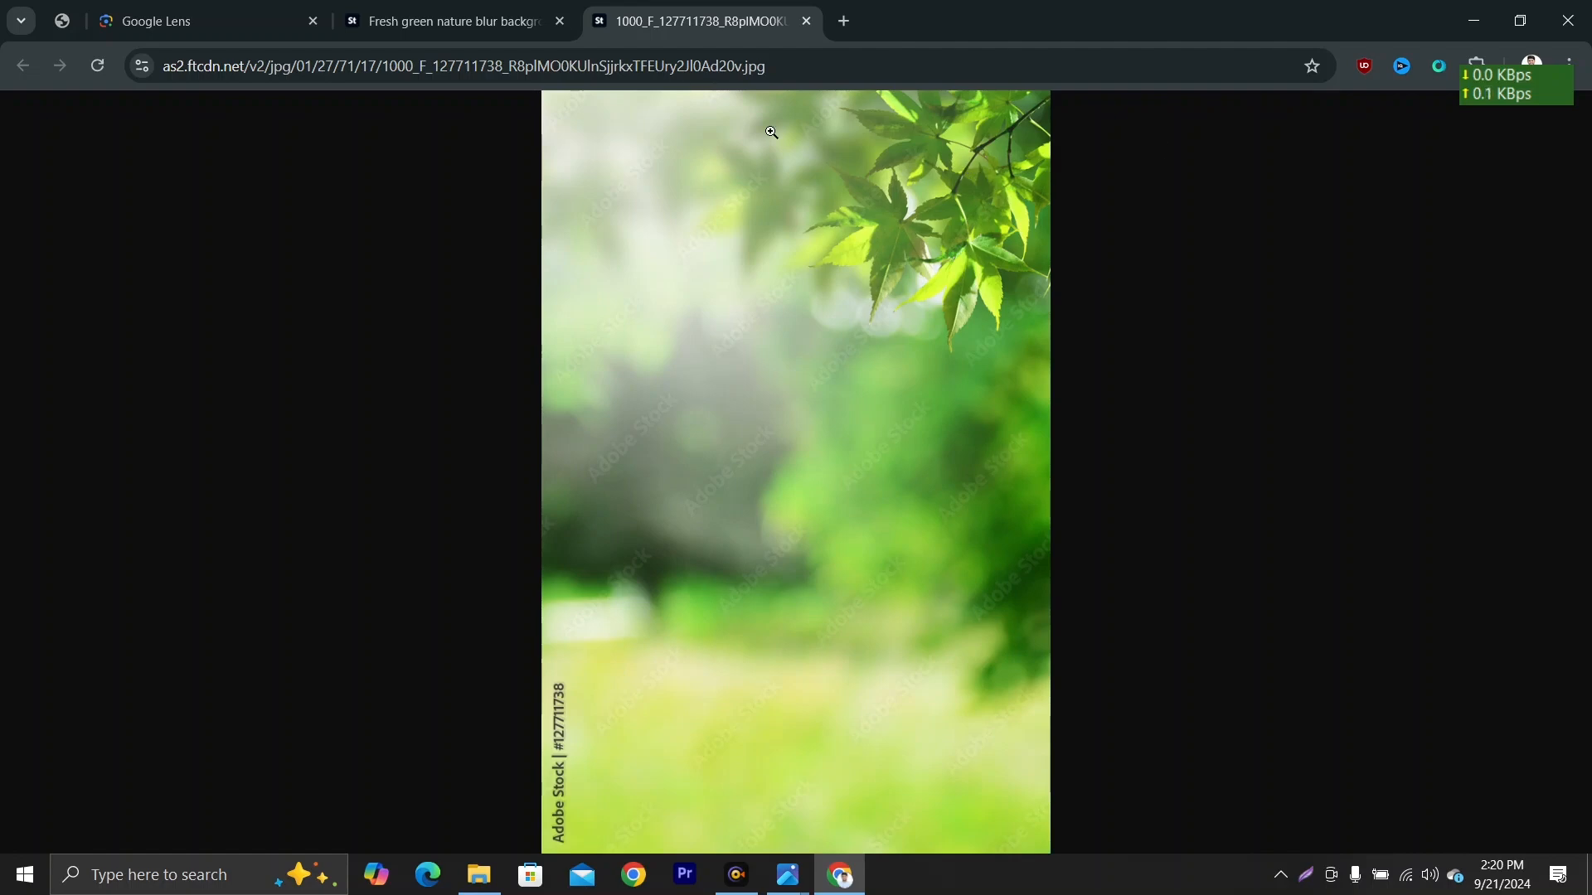
{"action": "right_click", "coordinate": [674, 262]}
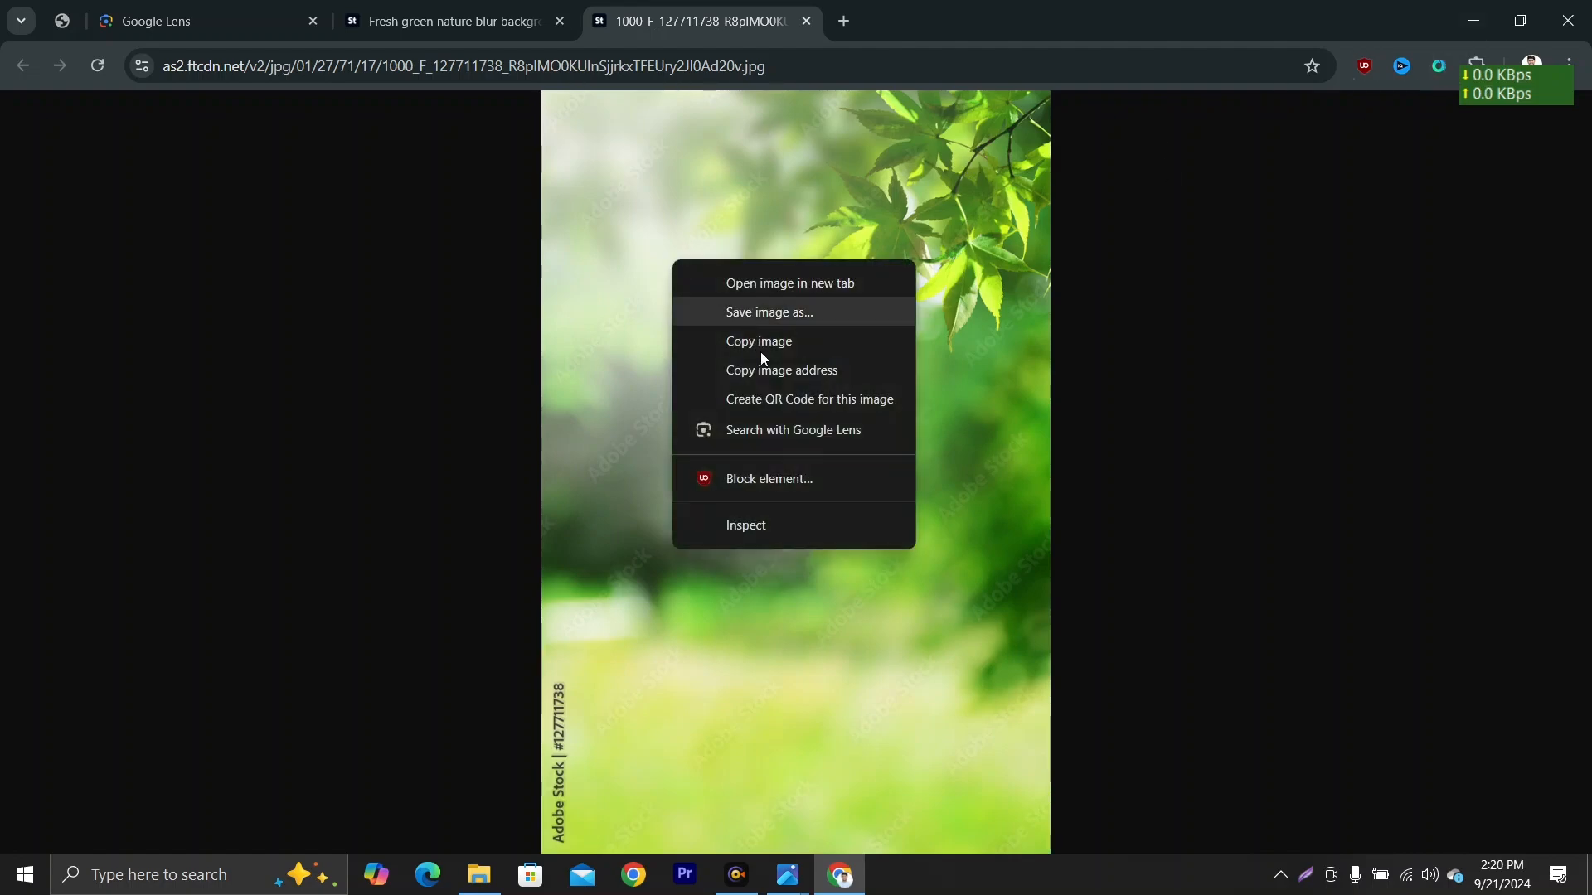
{"action": "left_click", "coordinate": [747, 320]}
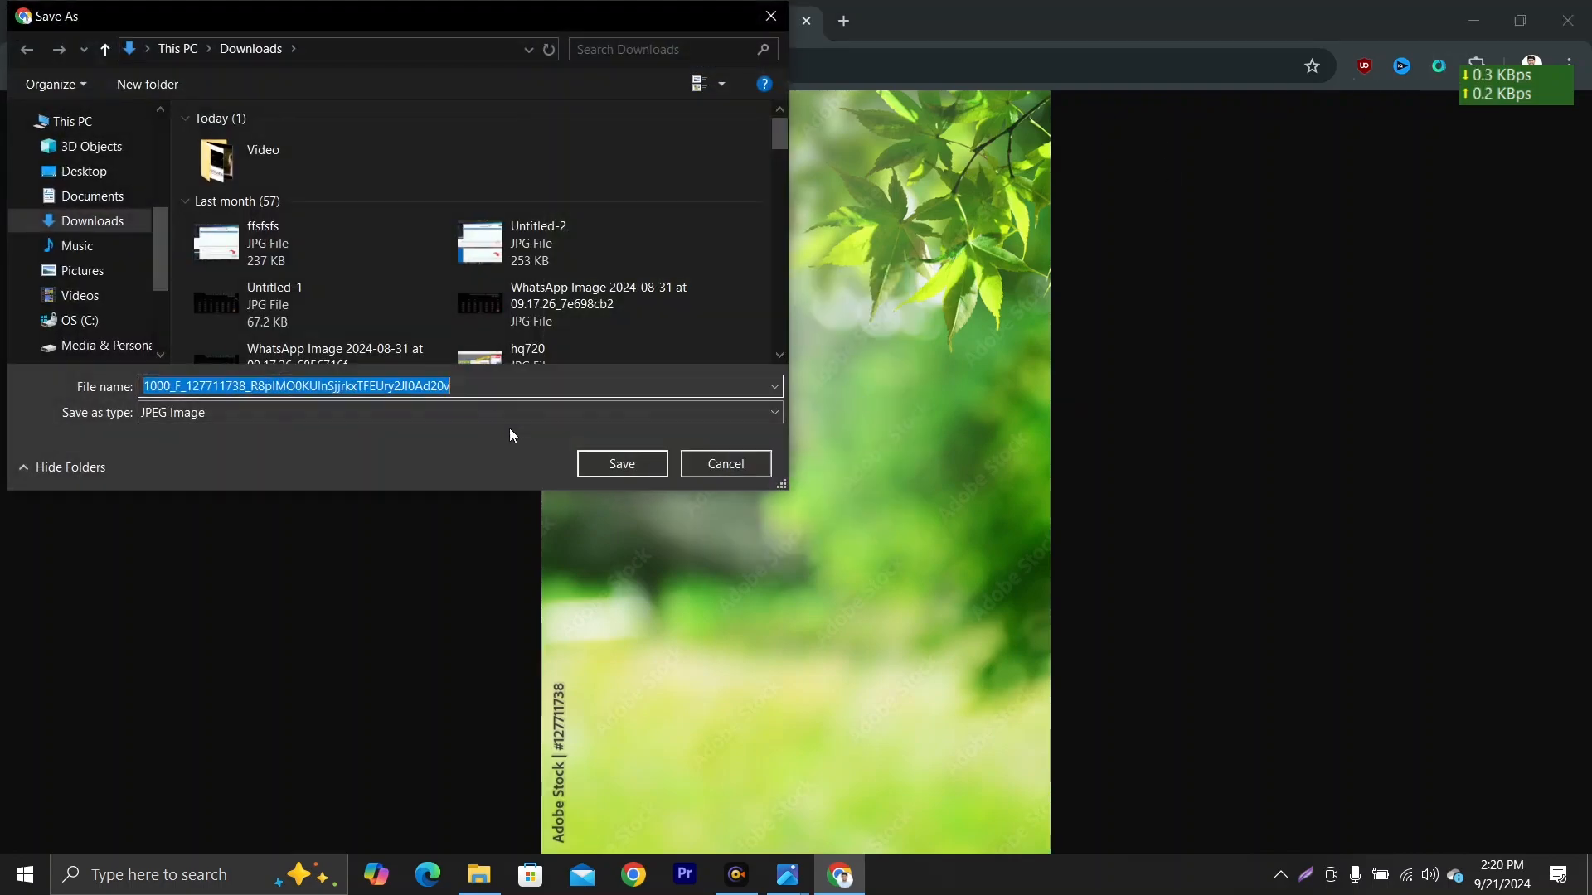
{"action": "left_click", "coordinate": [631, 464]}
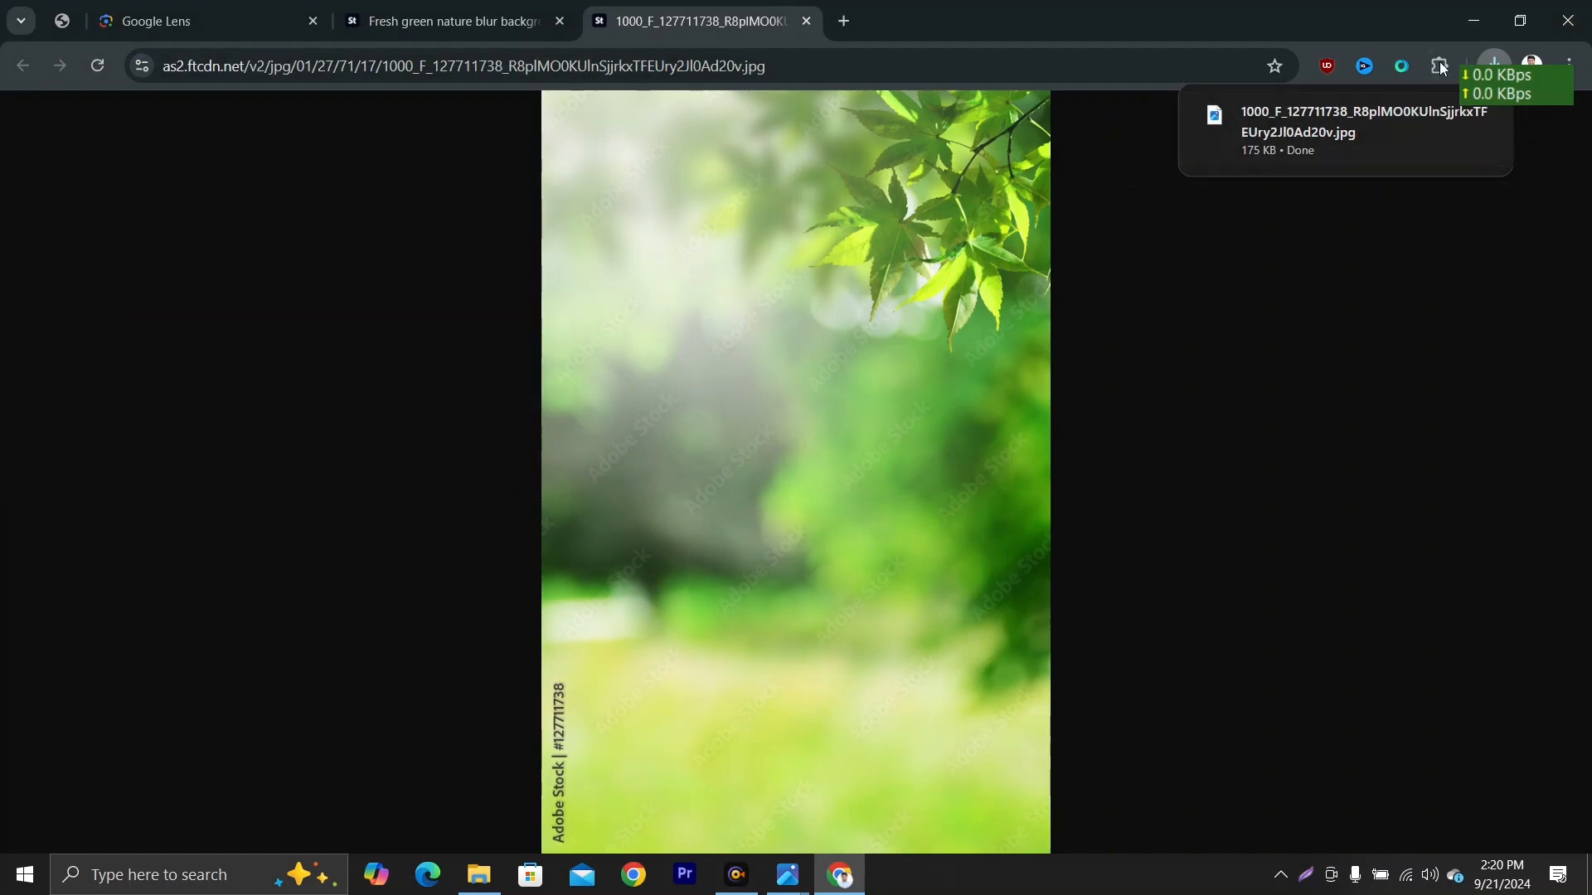
Step: Minimize the browser, refresh the desktop and launch Adobe Photoshop 2022
{"action": "left_click", "coordinate": [1462, 23]}
{"action": "right_click", "coordinate": [839, 193]}
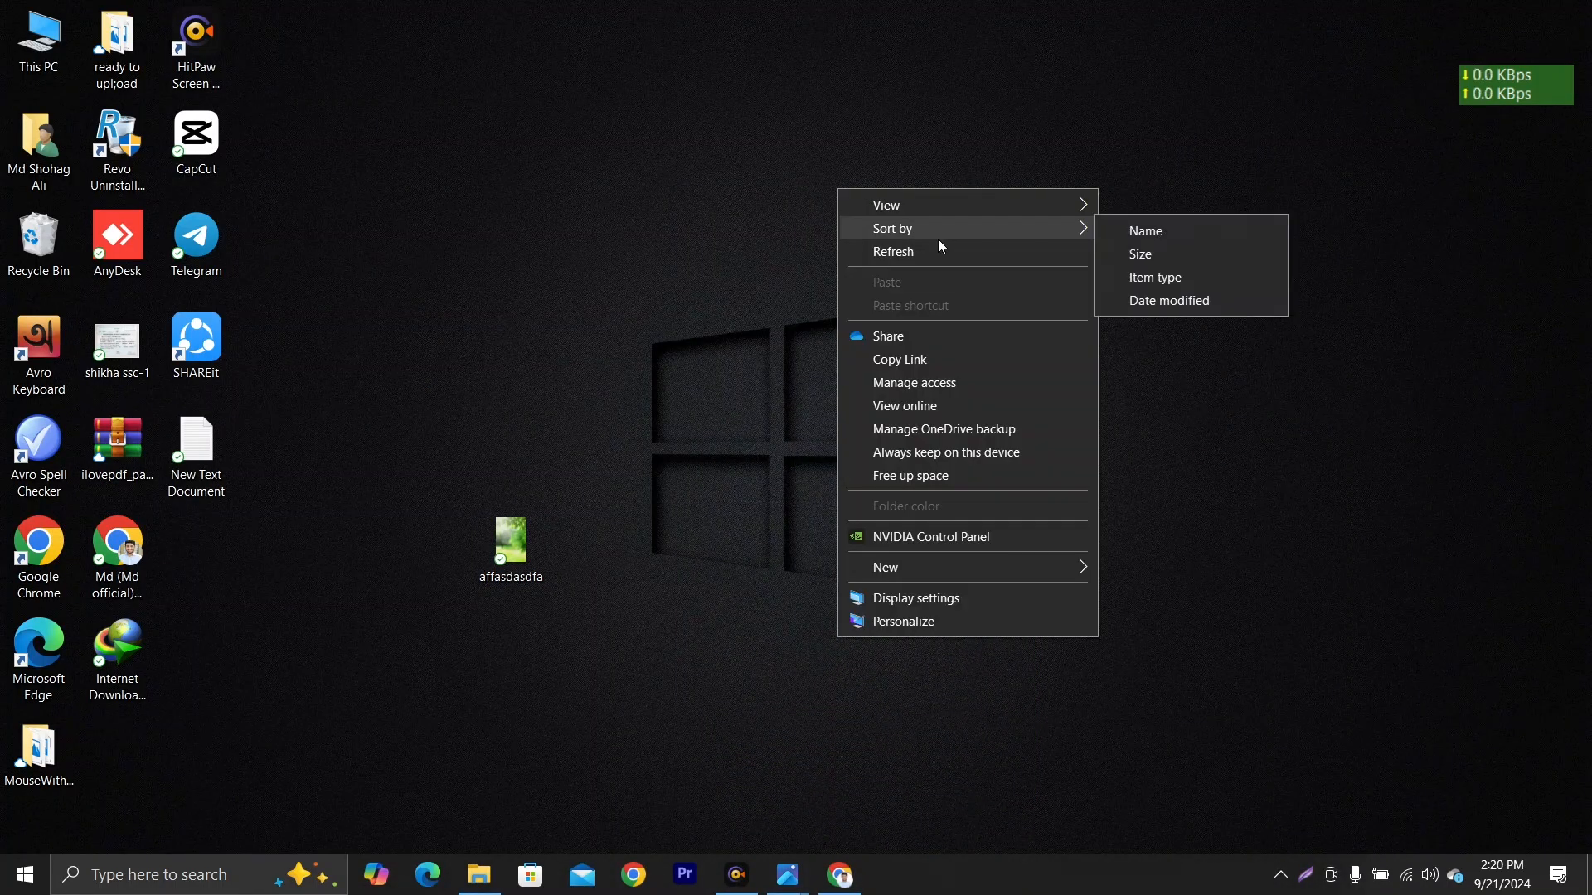
{"action": "left_click", "coordinate": [943, 250]}
{"action": "left_click", "coordinate": [157, 875]}
{"action": "type", "text": "photos"}
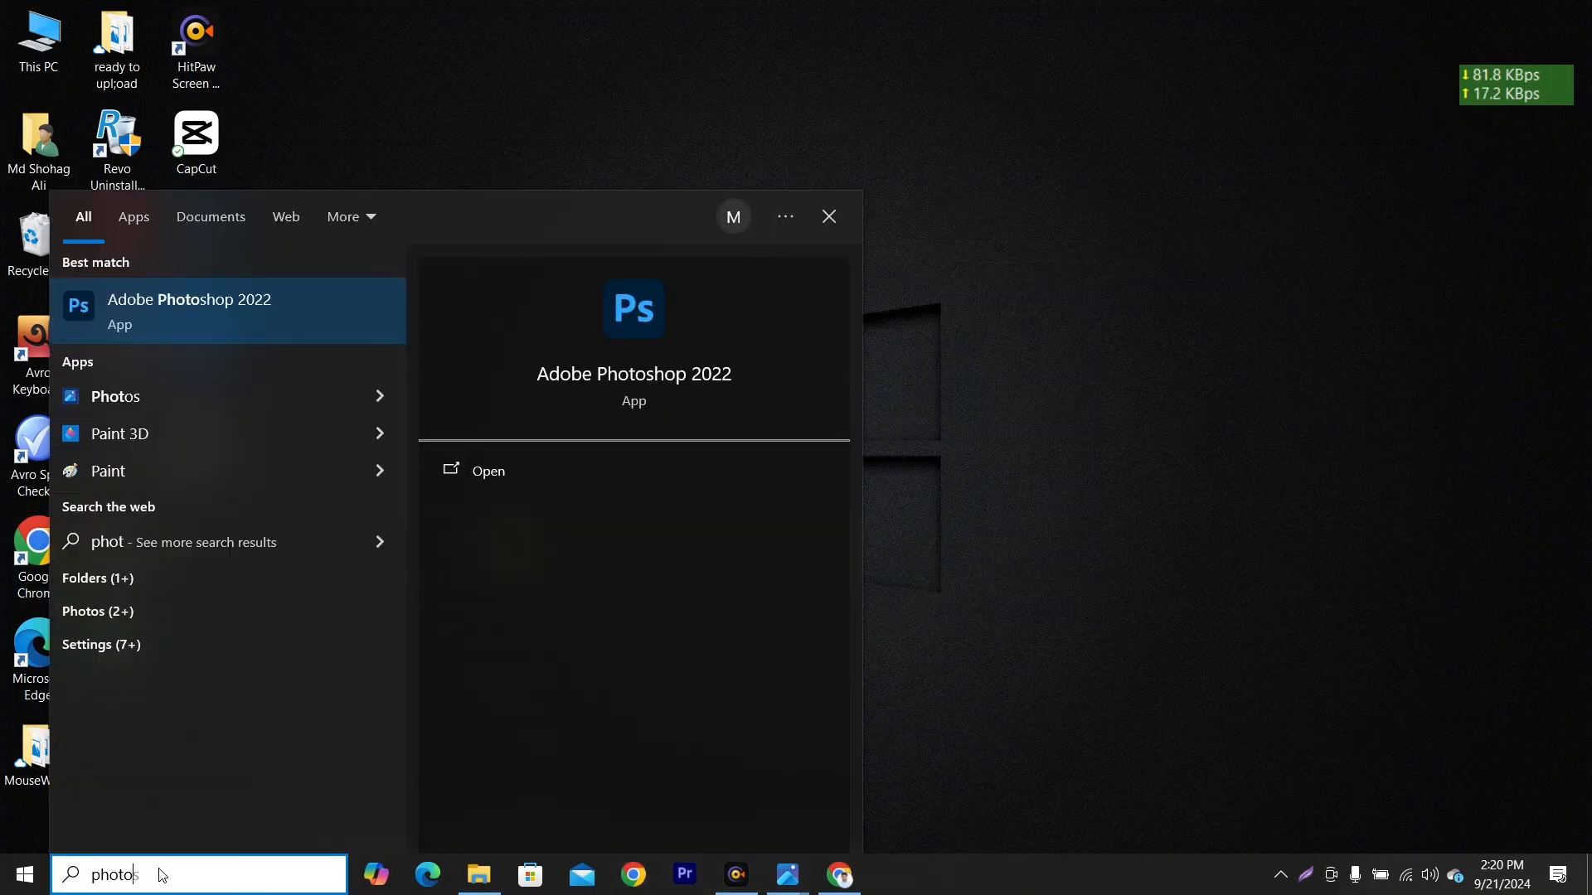
{"action": "left_click", "coordinate": [134, 399]}
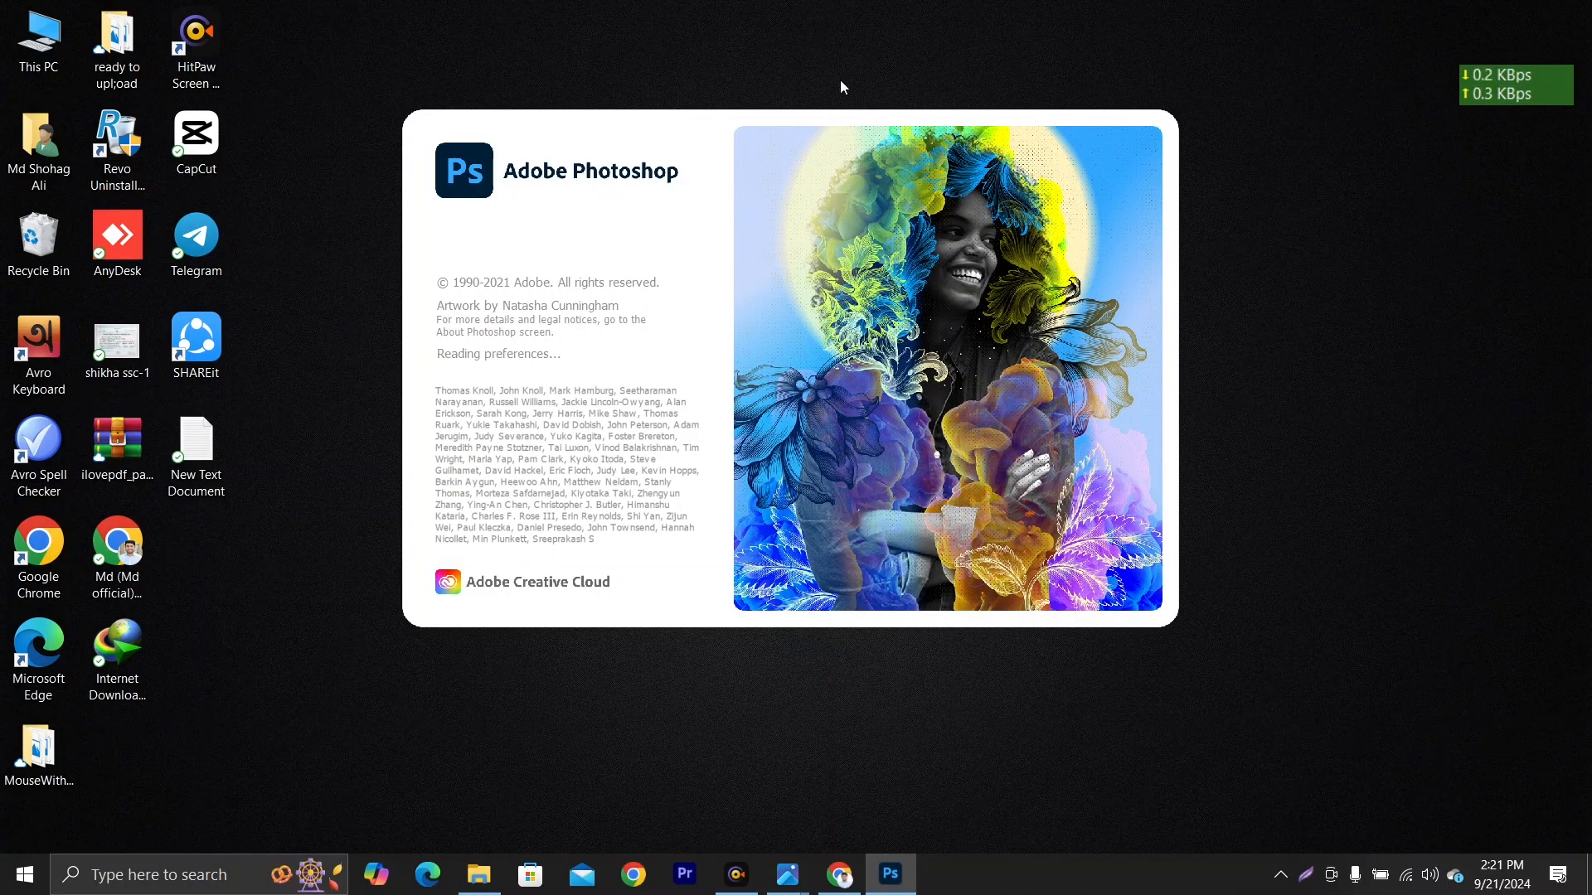
Step: Examine the related images on the Adobe Stock page in Chrome, including the blurred fresh green leaves photo from the same series
{"action": "left_click", "coordinate": [841, 873]}
{"action": "left_click", "coordinate": [384, 33]}
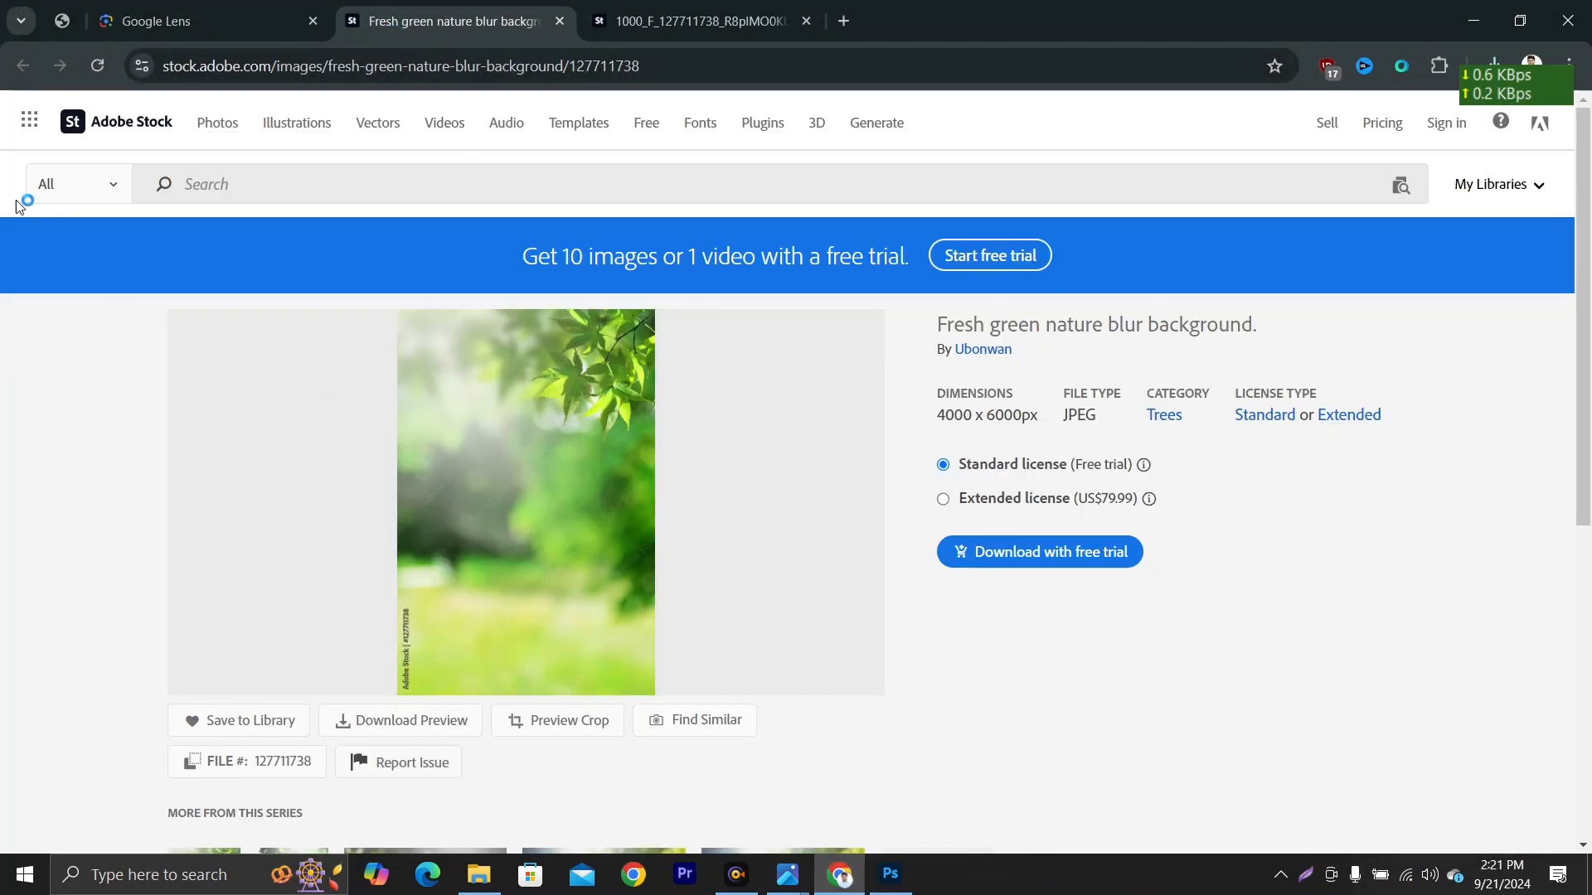
{"action": "scroll", "coordinate": [20, 206], "scroll_direction": "down", "scroll_amount": 7}
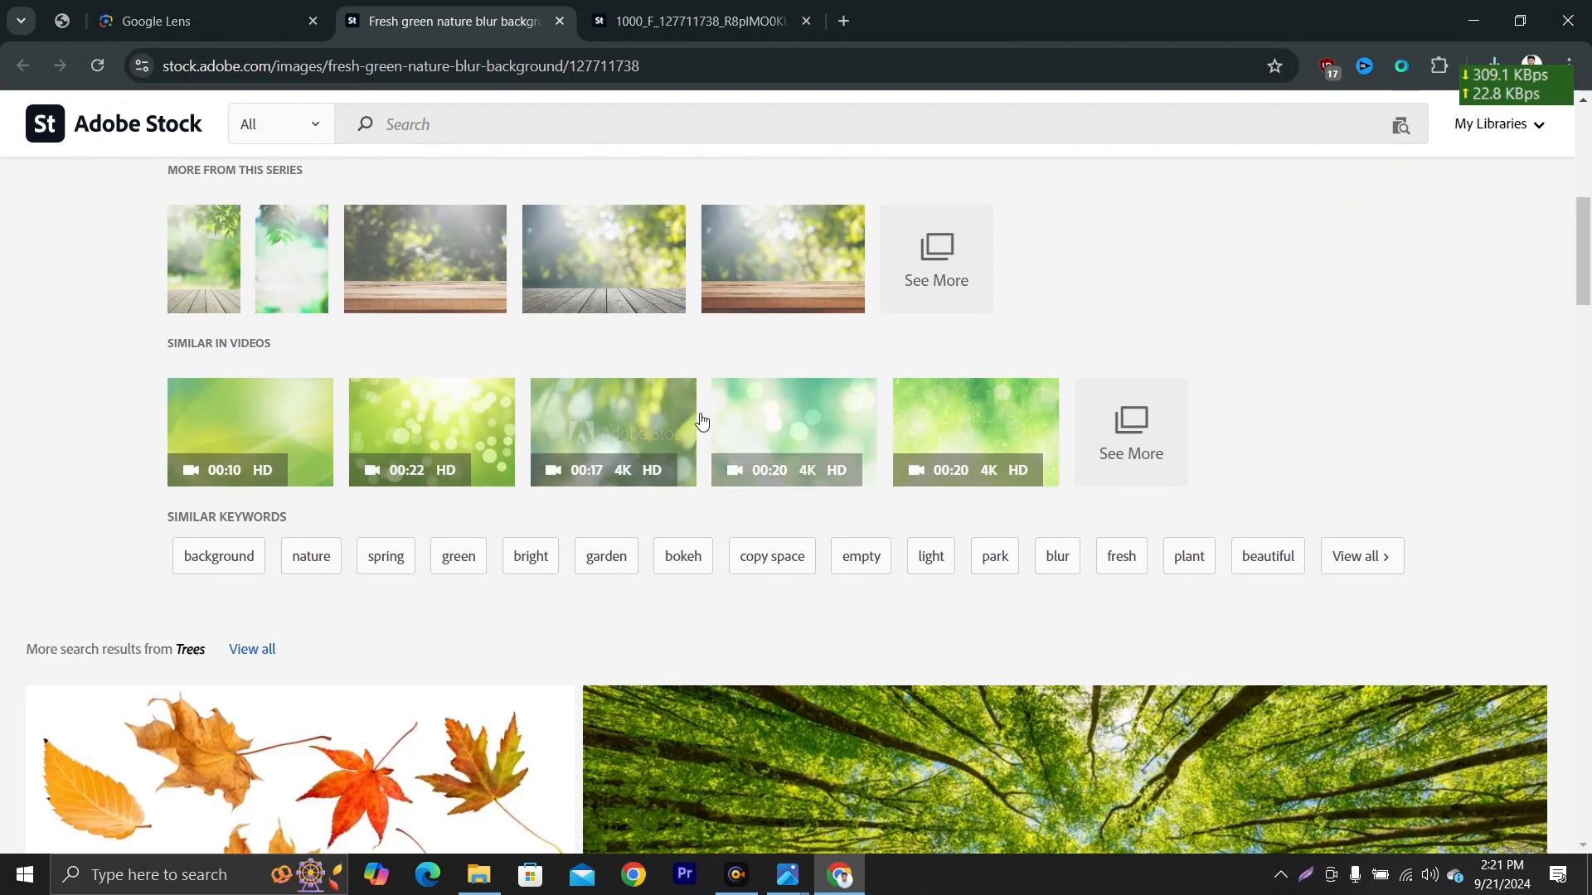
{"action": "scroll", "coordinate": [614, 506], "scroll_direction": "up", "scroll_amount": 2}
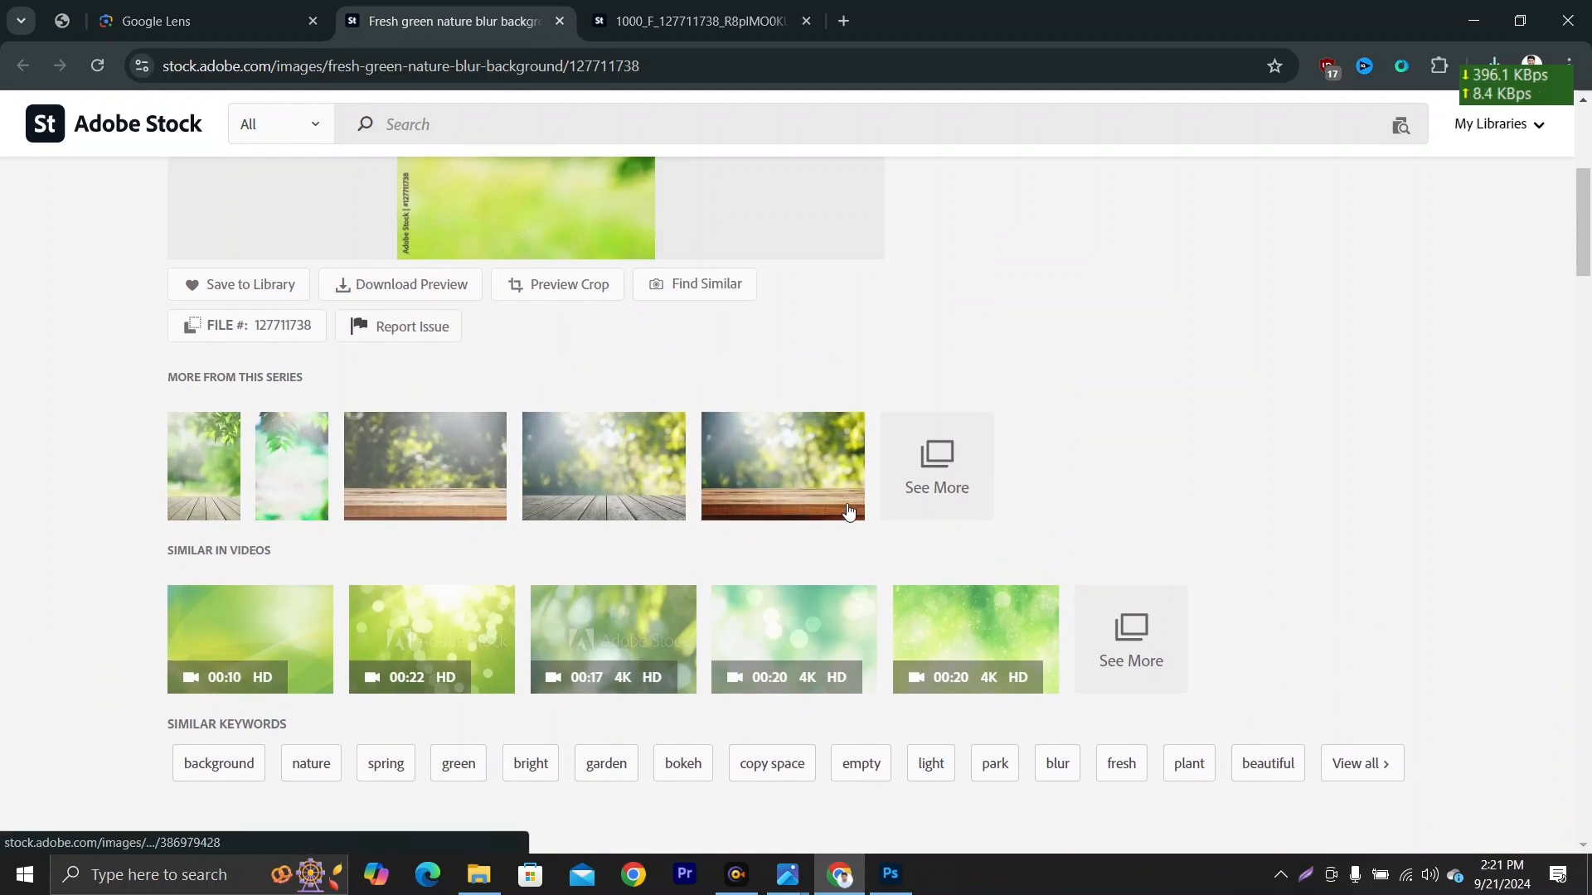
{"action": "scroll", "coordinate": [821, 497], "scroll_direction": "down", "scroll_amount": 5}
{"action": "scroll", "coordinate": [809, 584], "scroll_direction": "up", "scroll_amount": 4}
{"action": "left_click", "coordinate": [290, 478]}
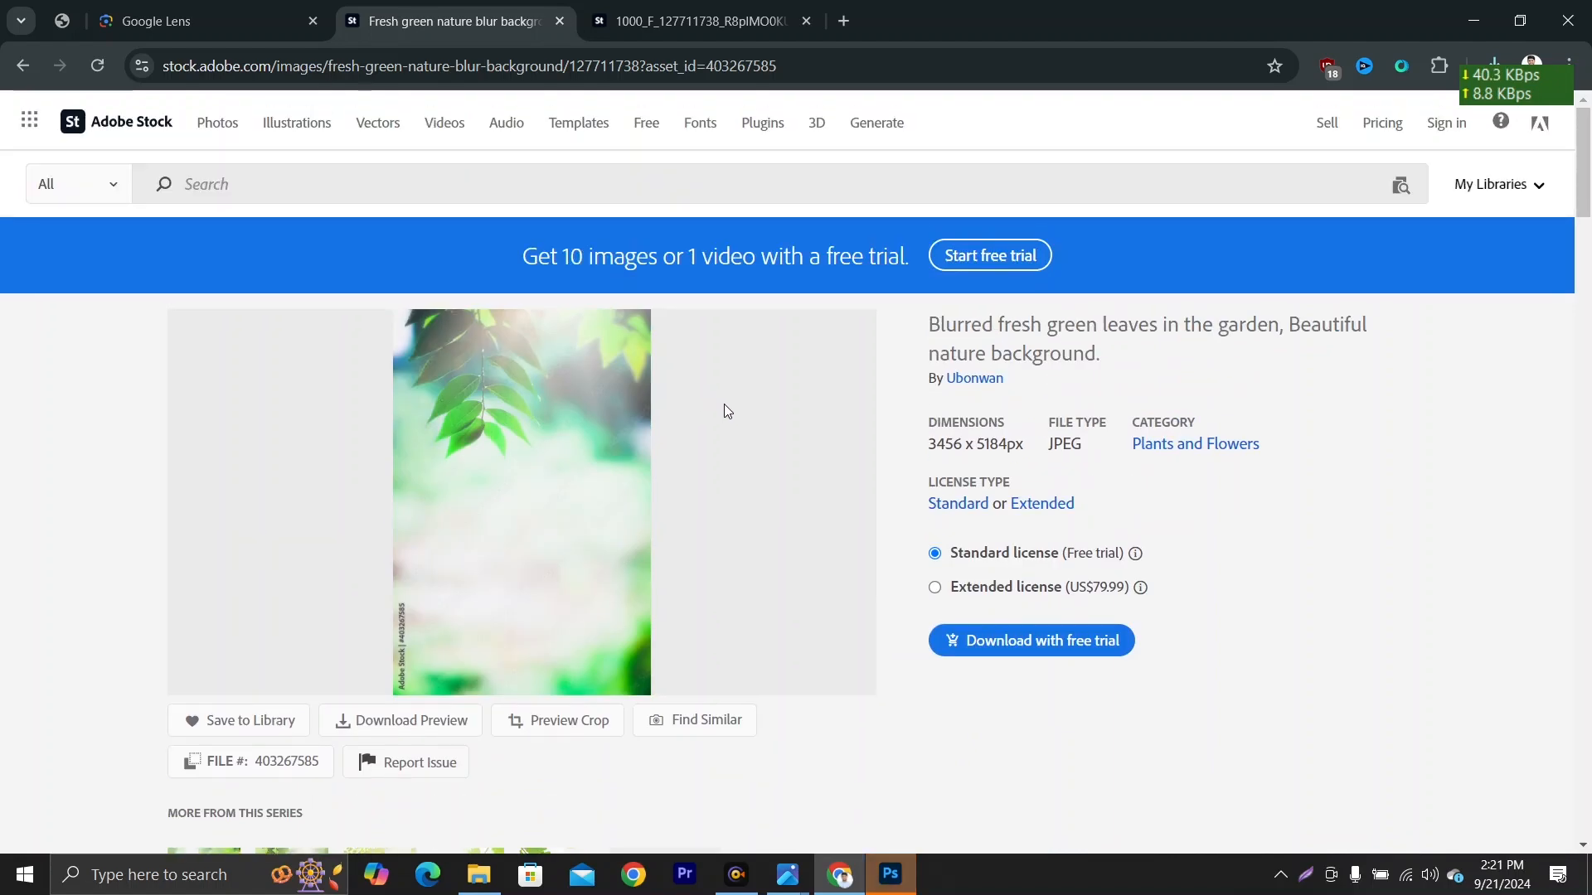
{"action": "scroll", "coordinate": [721, 407], "scroll_direction": "up", "scroll_amount": 3}
Step: Switch to Photoshop, maximize its window and open the saved 1000_F_127711738 JPEG from Downloads
{"action": "left_click", "coordinate": [906, 889]}
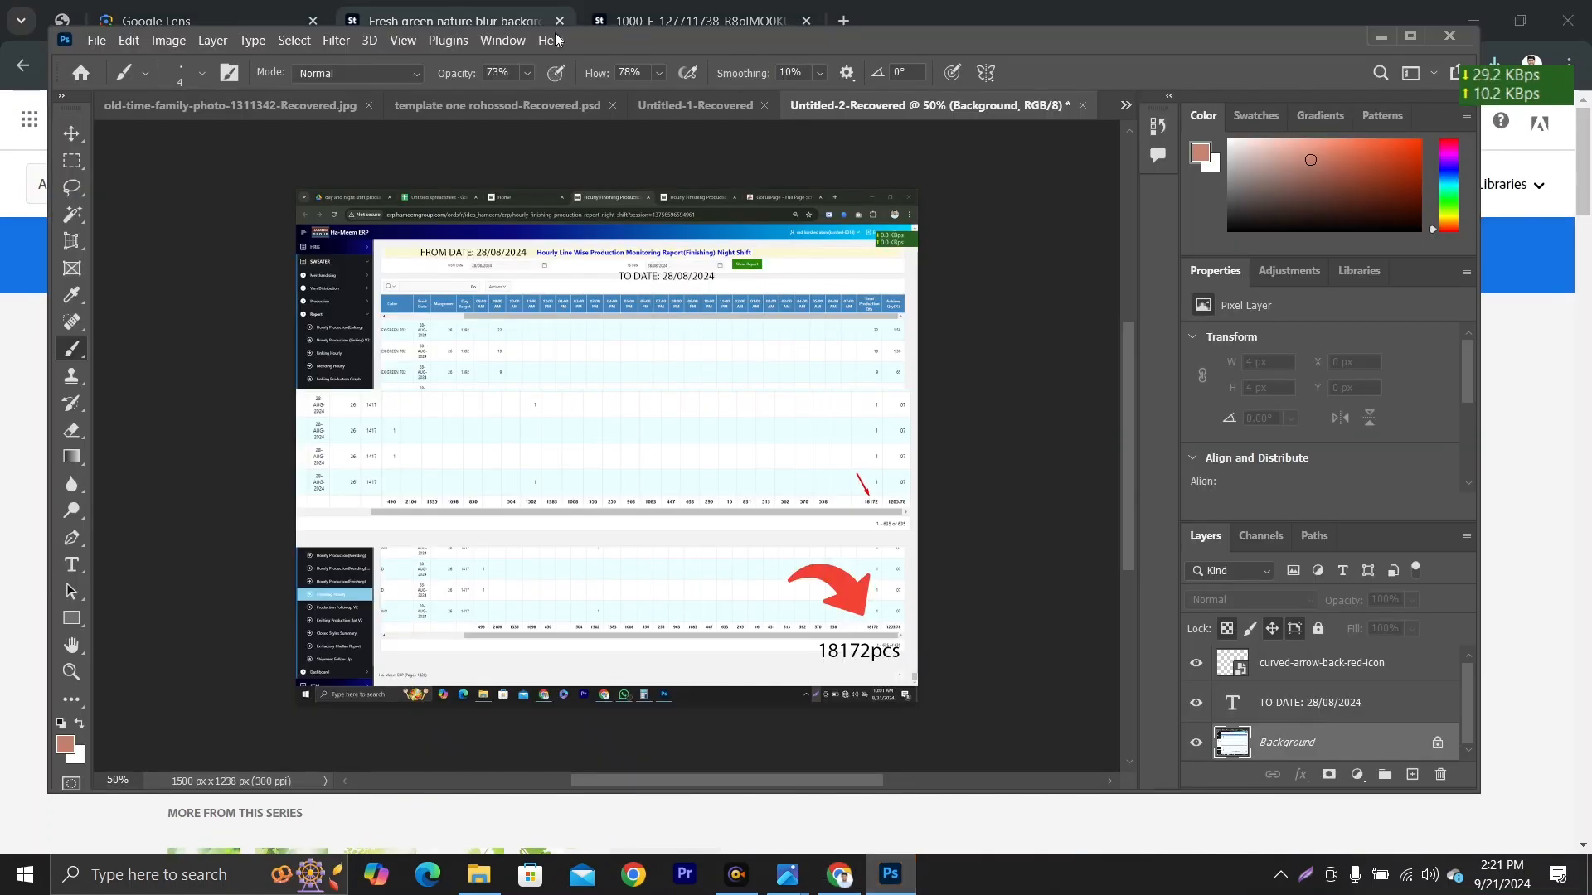
{"action": "left_click", "coordinate": [1411, 35]}
{"action": "left_click", "coordinate": [42, 20]}
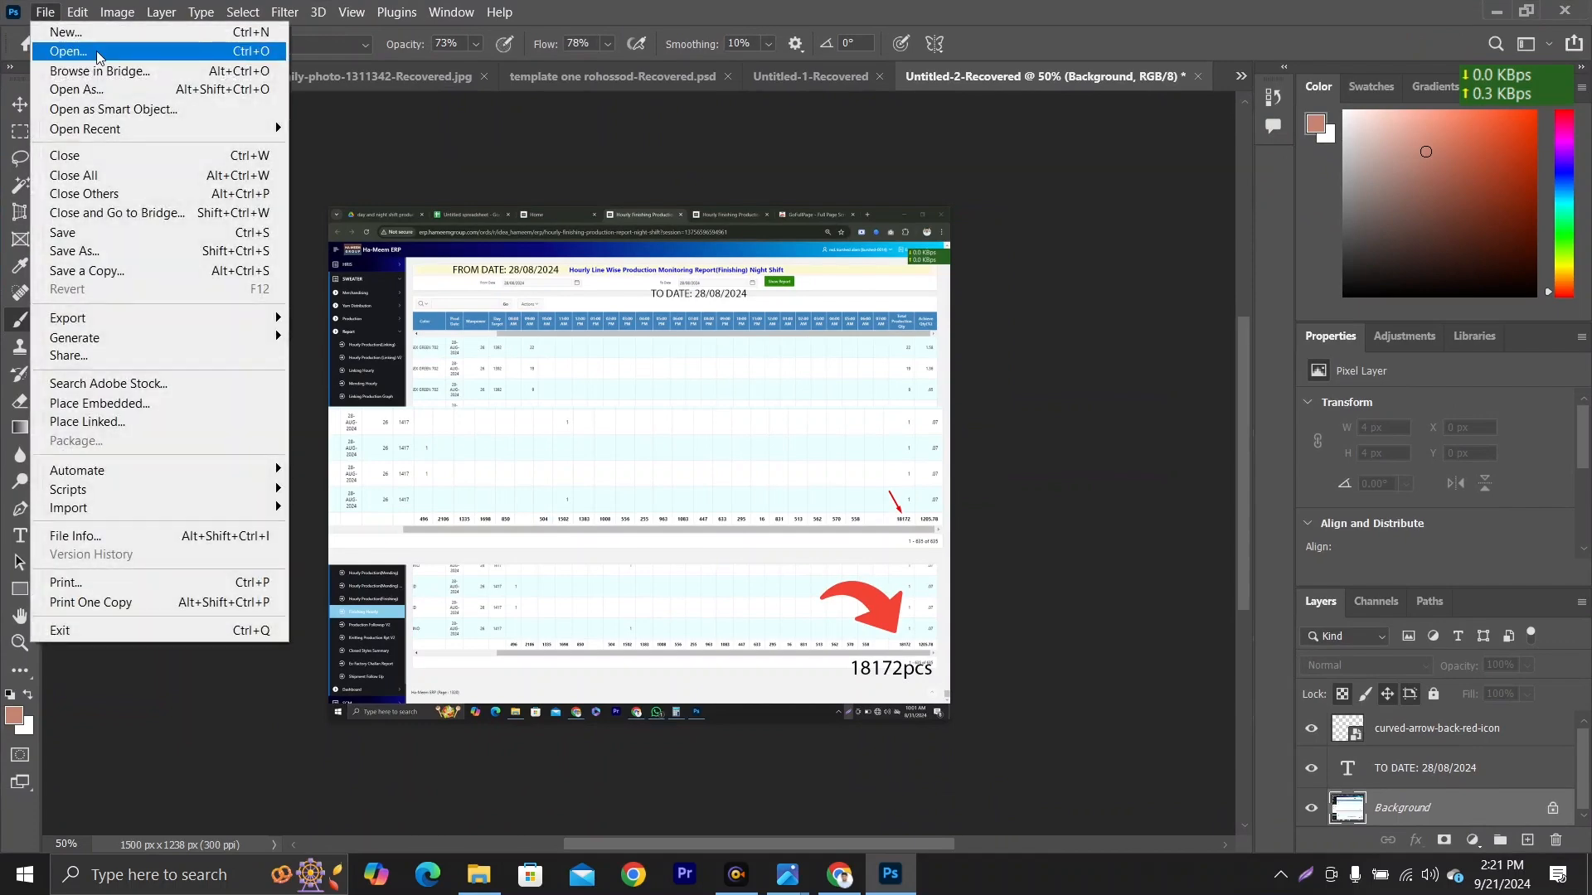
{"action": "left_click", "coordinate": [94, 52]}
{"action": "left_click", "coordinate": [373, 160]}
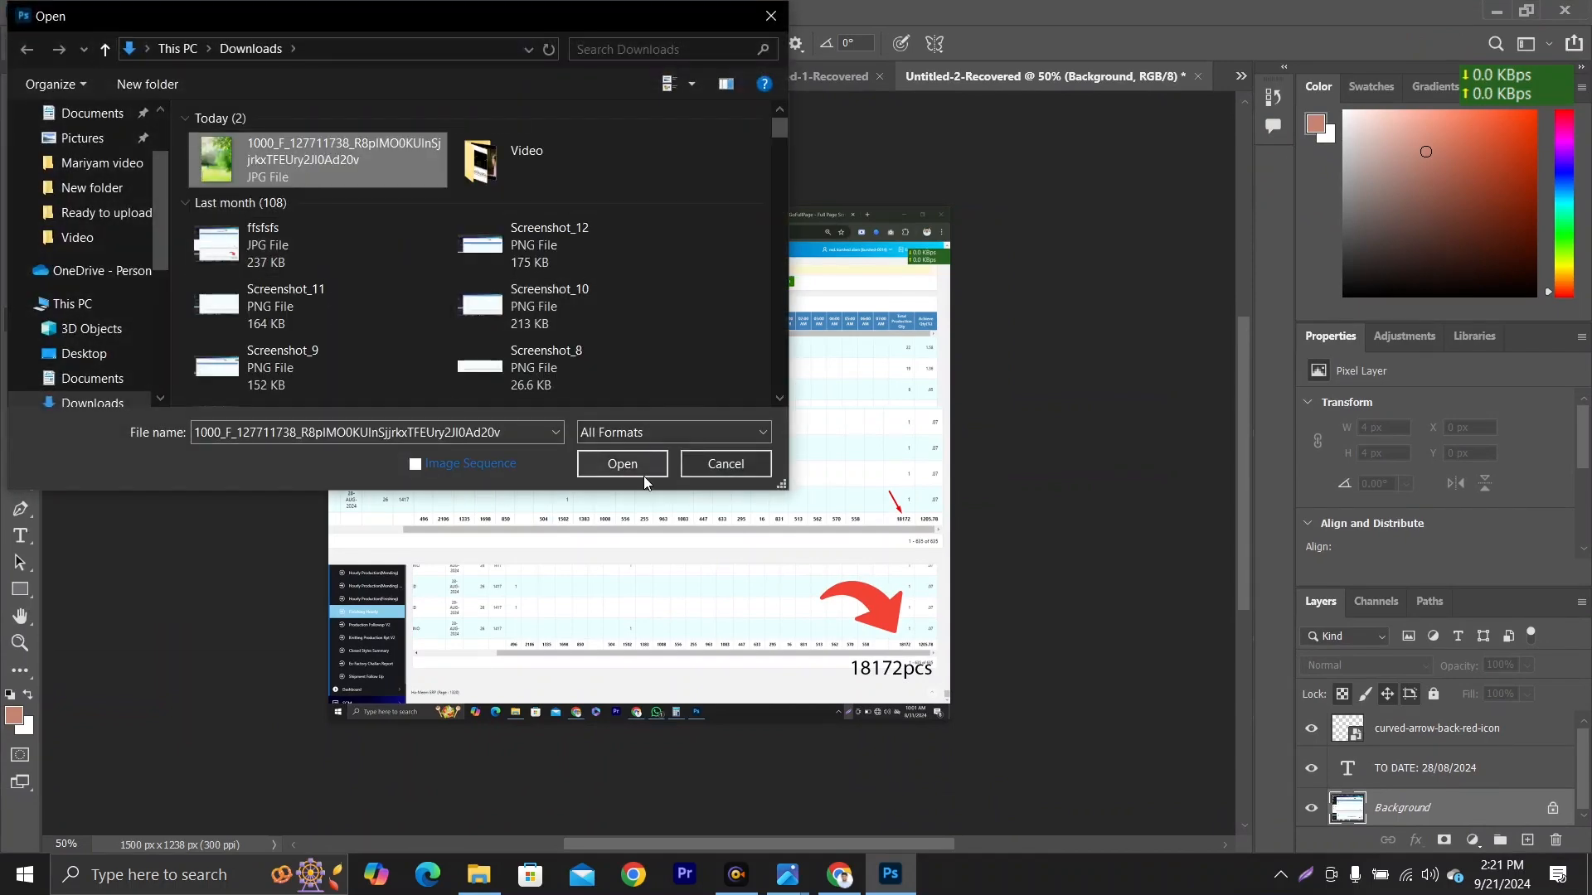
{"action": "left_click", "coordinate": [620, 461]}
Step: Outline the two Adobe Stock watermarks over the grey blurred area with closed Pen tool paths
{"action": "scroll", "coordinate": [615, 440], "scroll_direction": "up", "scroll_amount": 5}
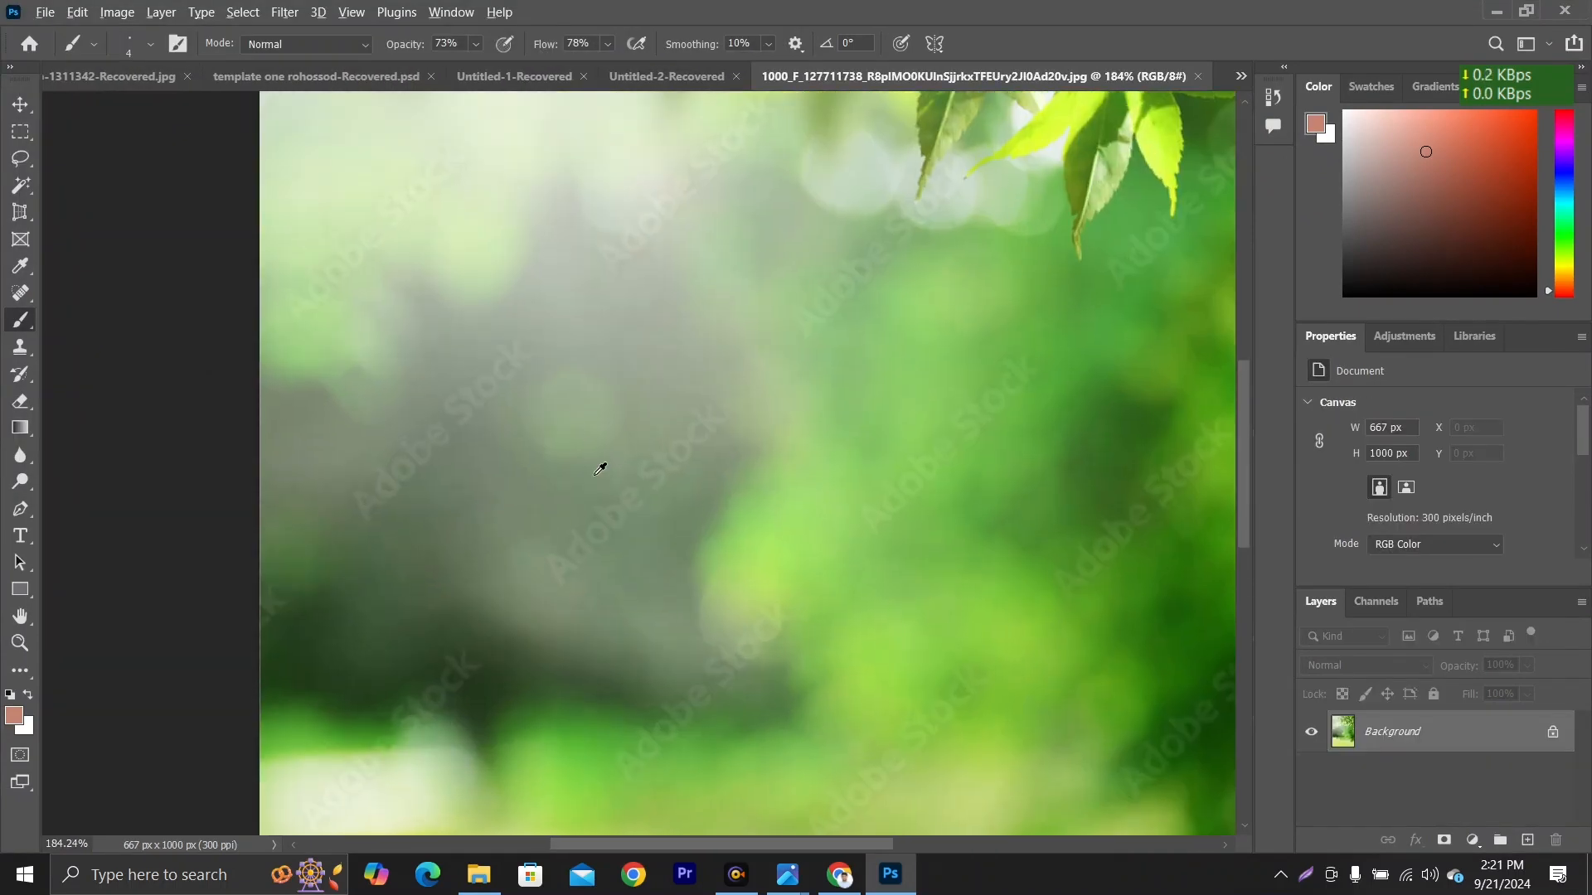
{"action": "scroll", "coordinate": [595, 475], "scroll_direction": "down", "scroll_amount": 5}
{"action": "scroll", "coordinate": [501, 602], "scroll_direction": "up", "scroll_amount": 6}
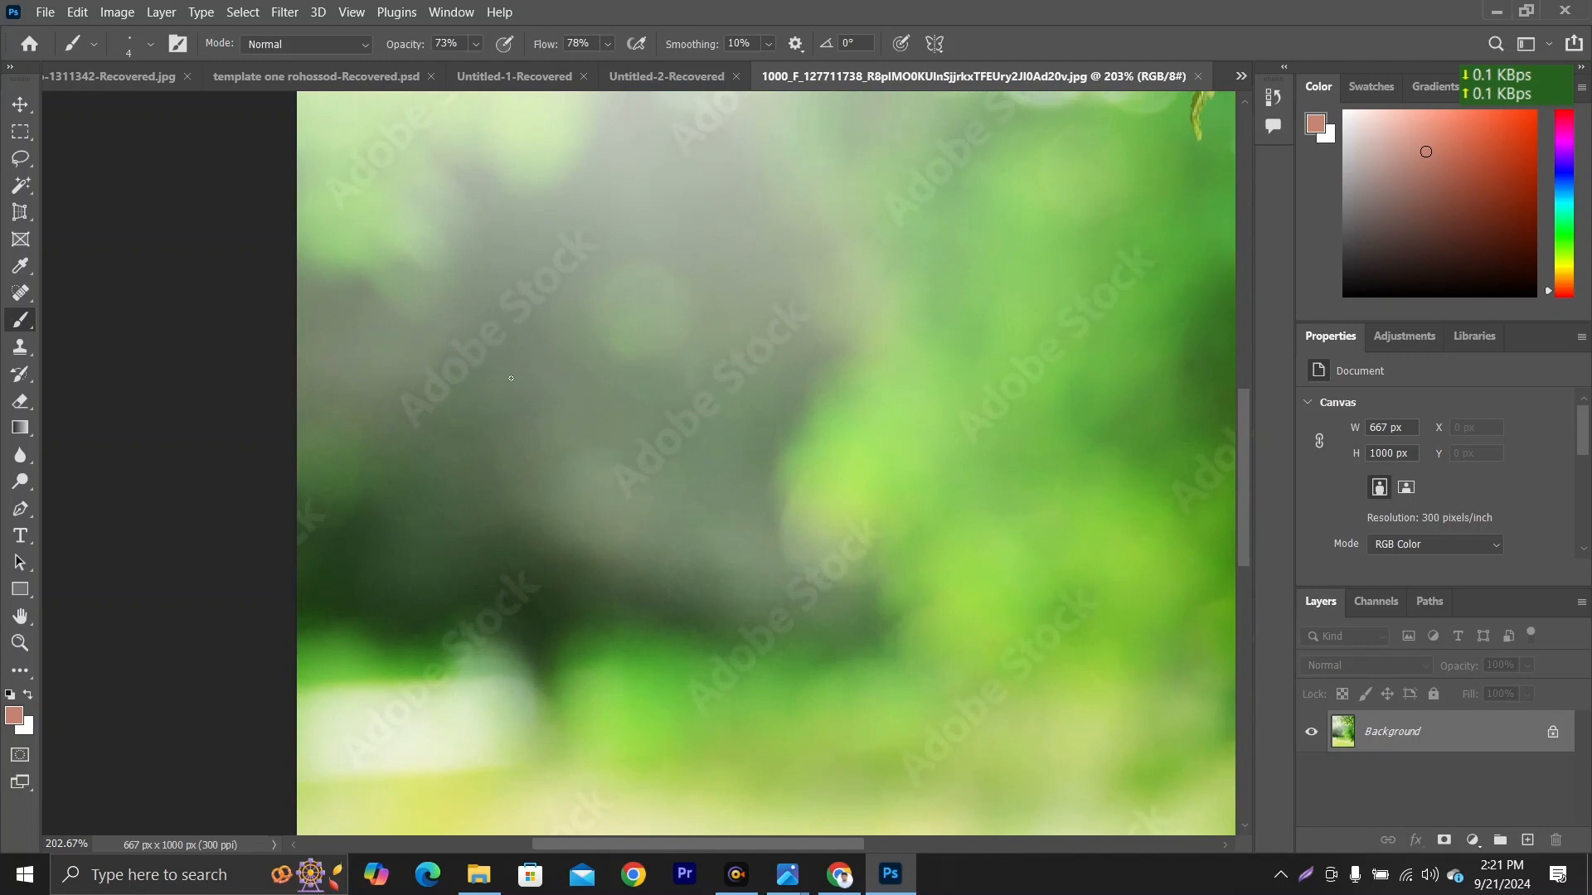
{"action": "scroll", "coordinate": [479, 346], "scroll_direction": "down", "scroll_amount": 5}
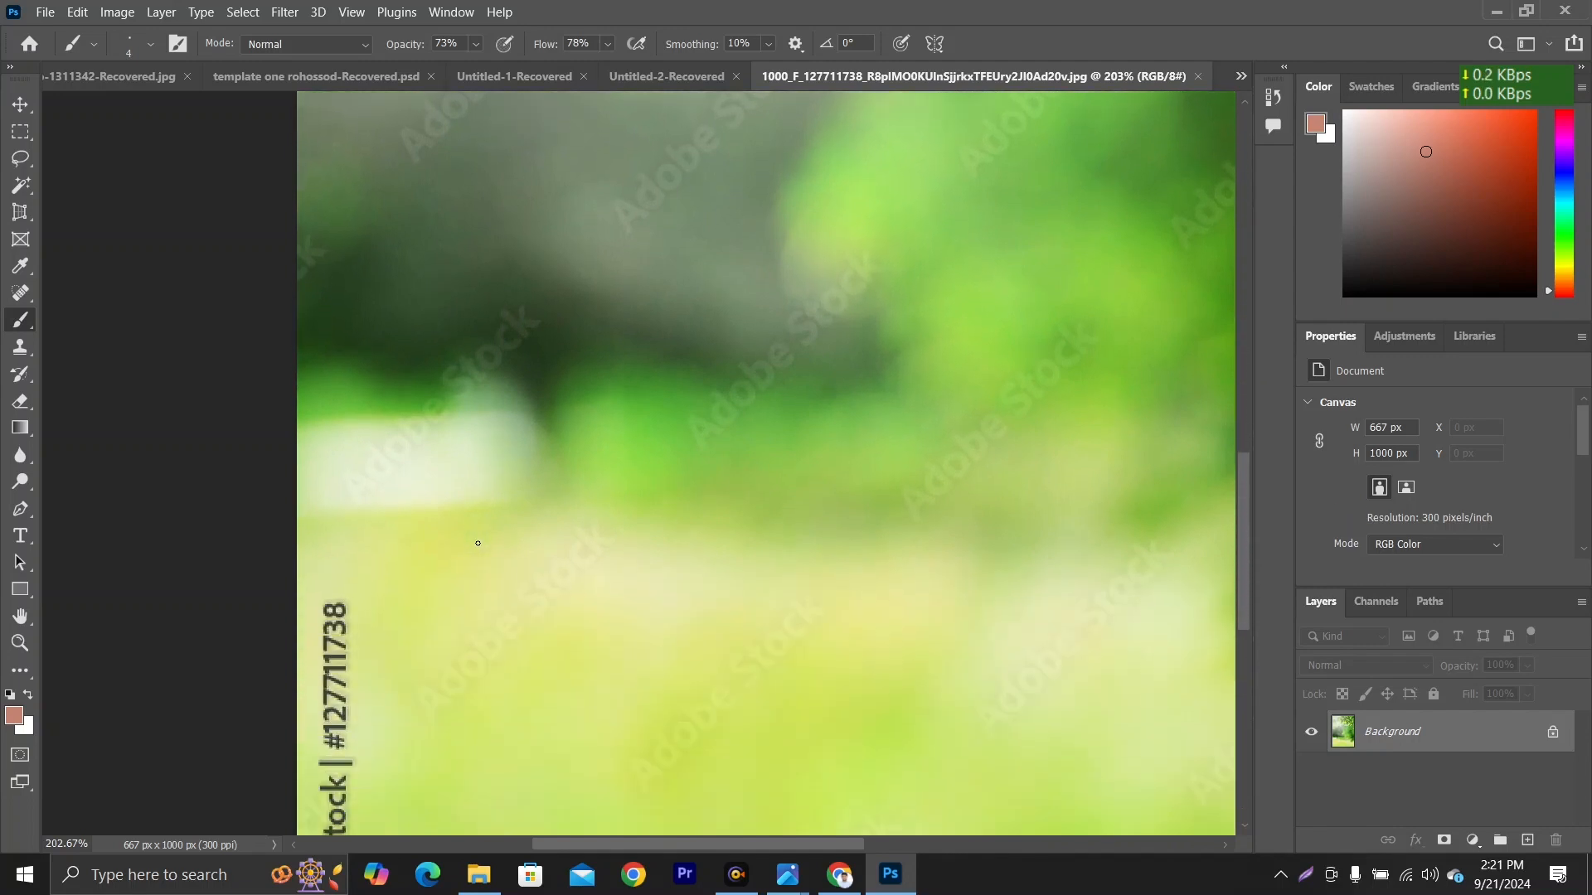
{"action": "scroll", "coordinate": [417, 615], "scroll_direction": "down", "scroll_amount": 3}
{"action": "left_click_drag", "start_coordinate": [448, 525], "coordinate": [446, 604]}
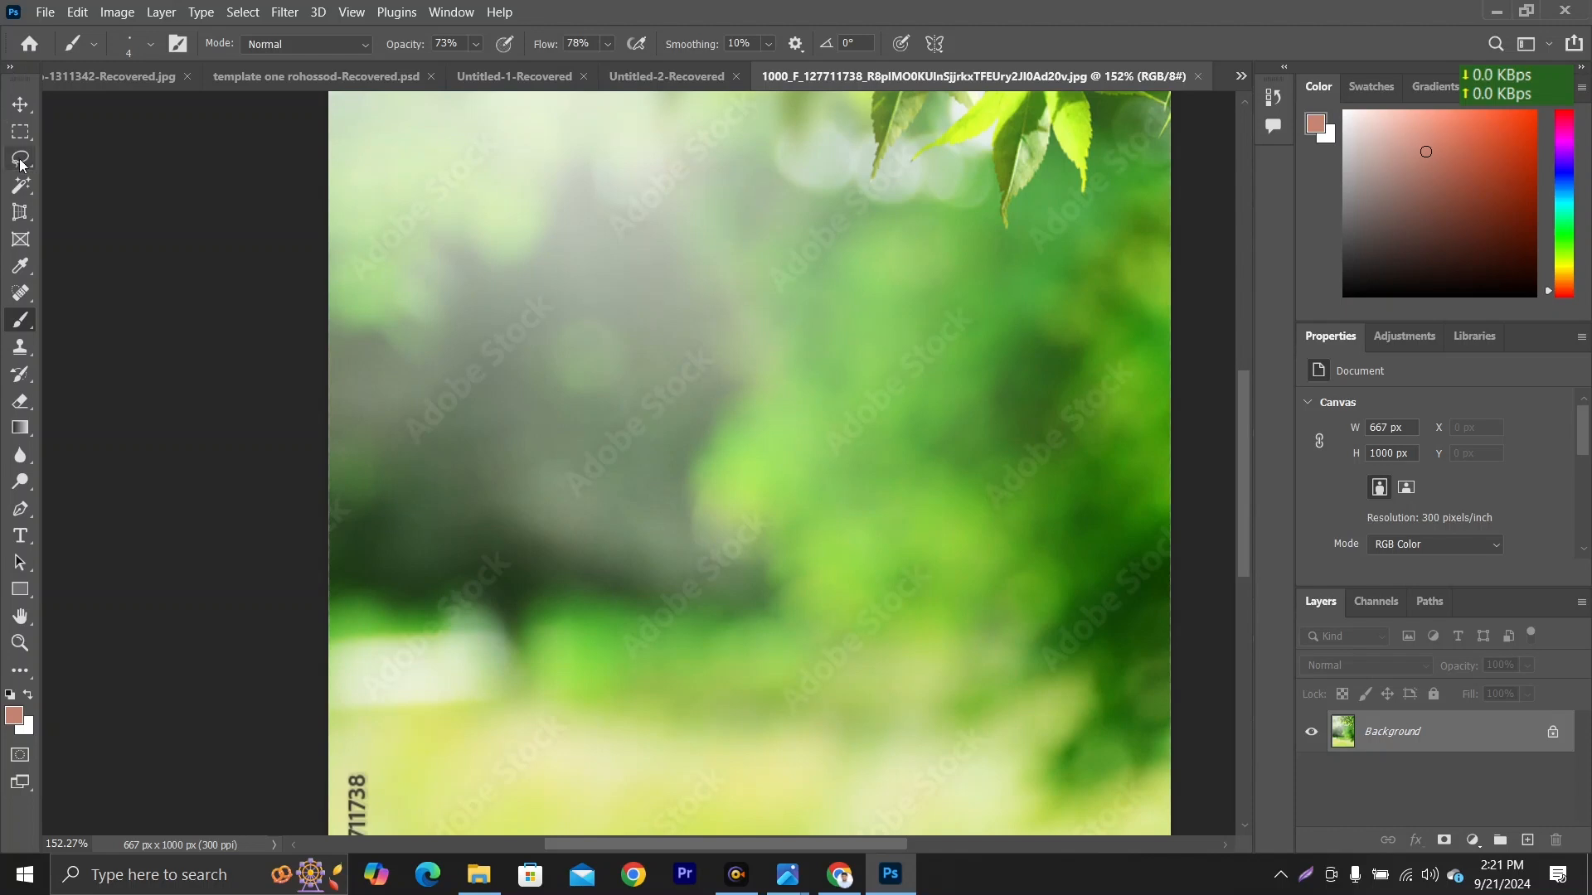
{"action": "key", "text": "p"}
{"action": "left_click", "coordinate": [401, 423]}
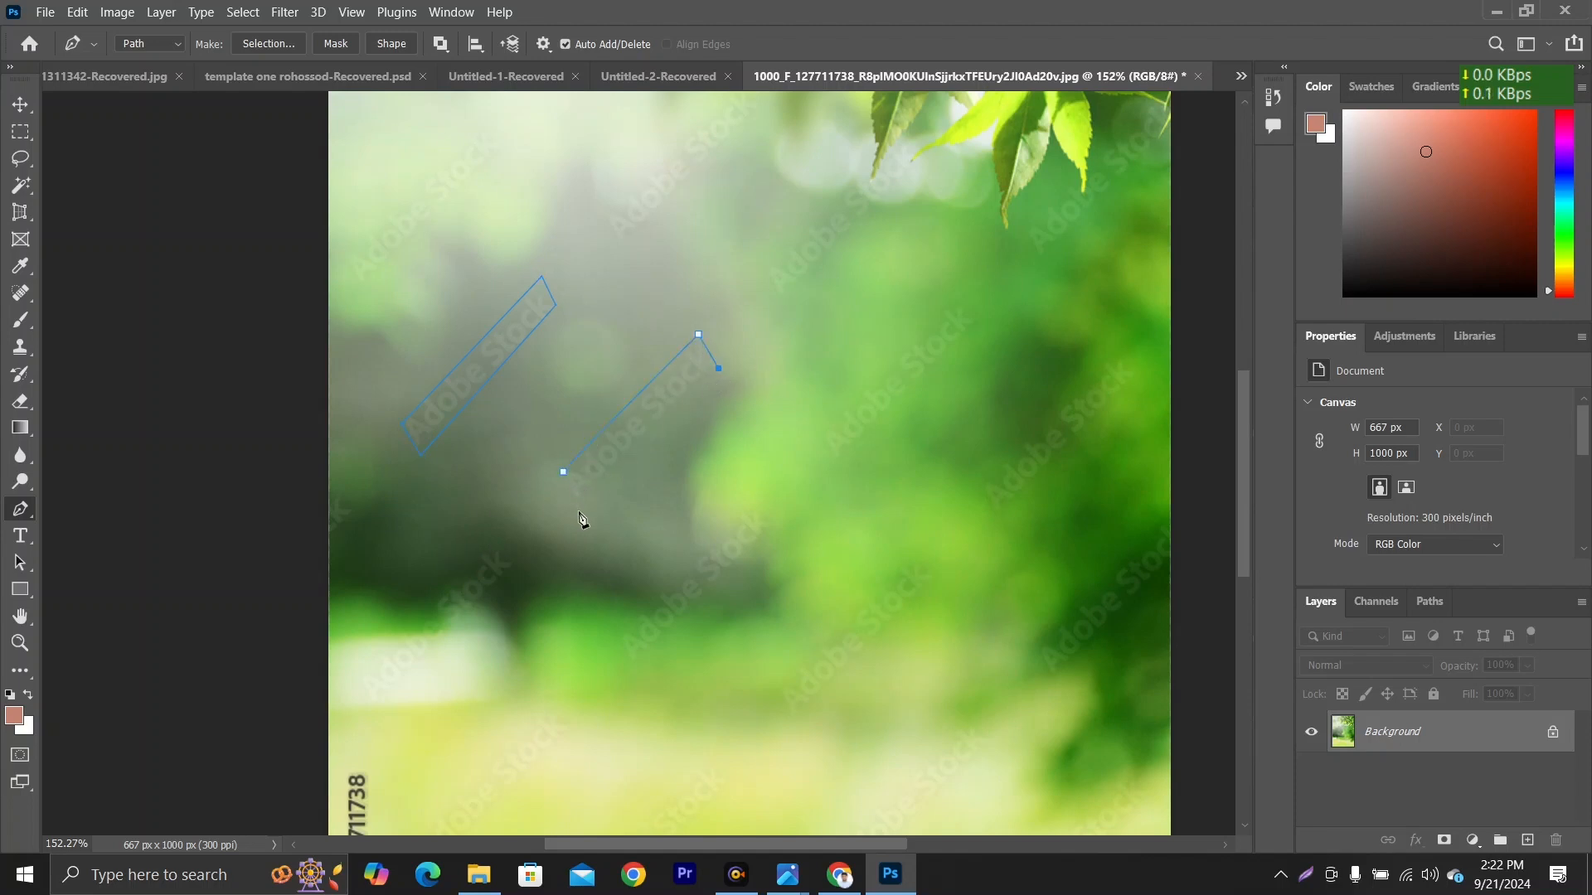
{"action": "left_click", "coordinate": [563, 472]}
Step: Outline the watermark between the dark grey area and the green foliage, just above the meadow, with a closed path
{"action": "scroll", "coordinate": [514, 498], "scroll_direction": "down", "scroll_amount": 2}
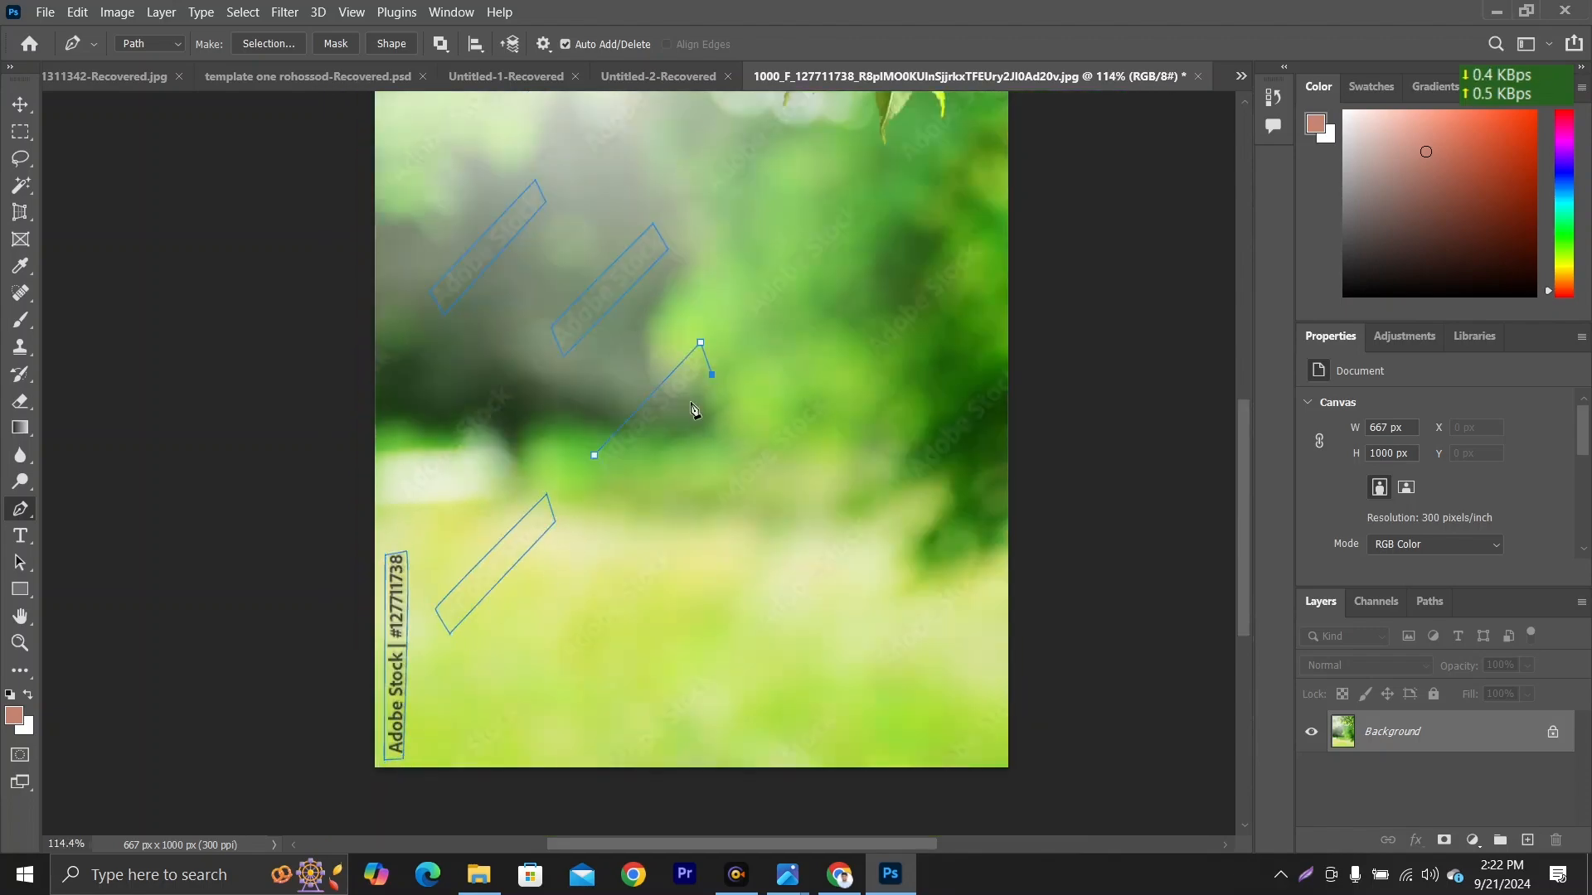
{"action": "left_click", "coordinate": [711, 373]}
{"action": "left_click", "coordinate": [606, 479]}
{"action": "left_click", "coordinate": [594, 456]}
Step: Outline the remaining watermarks across the image with Pen tool paths and convert all the paths into a selection
{"action": "scroll", "coordinate": [558, 497], "scroll_direction": "down", "scroll_amount": 2}
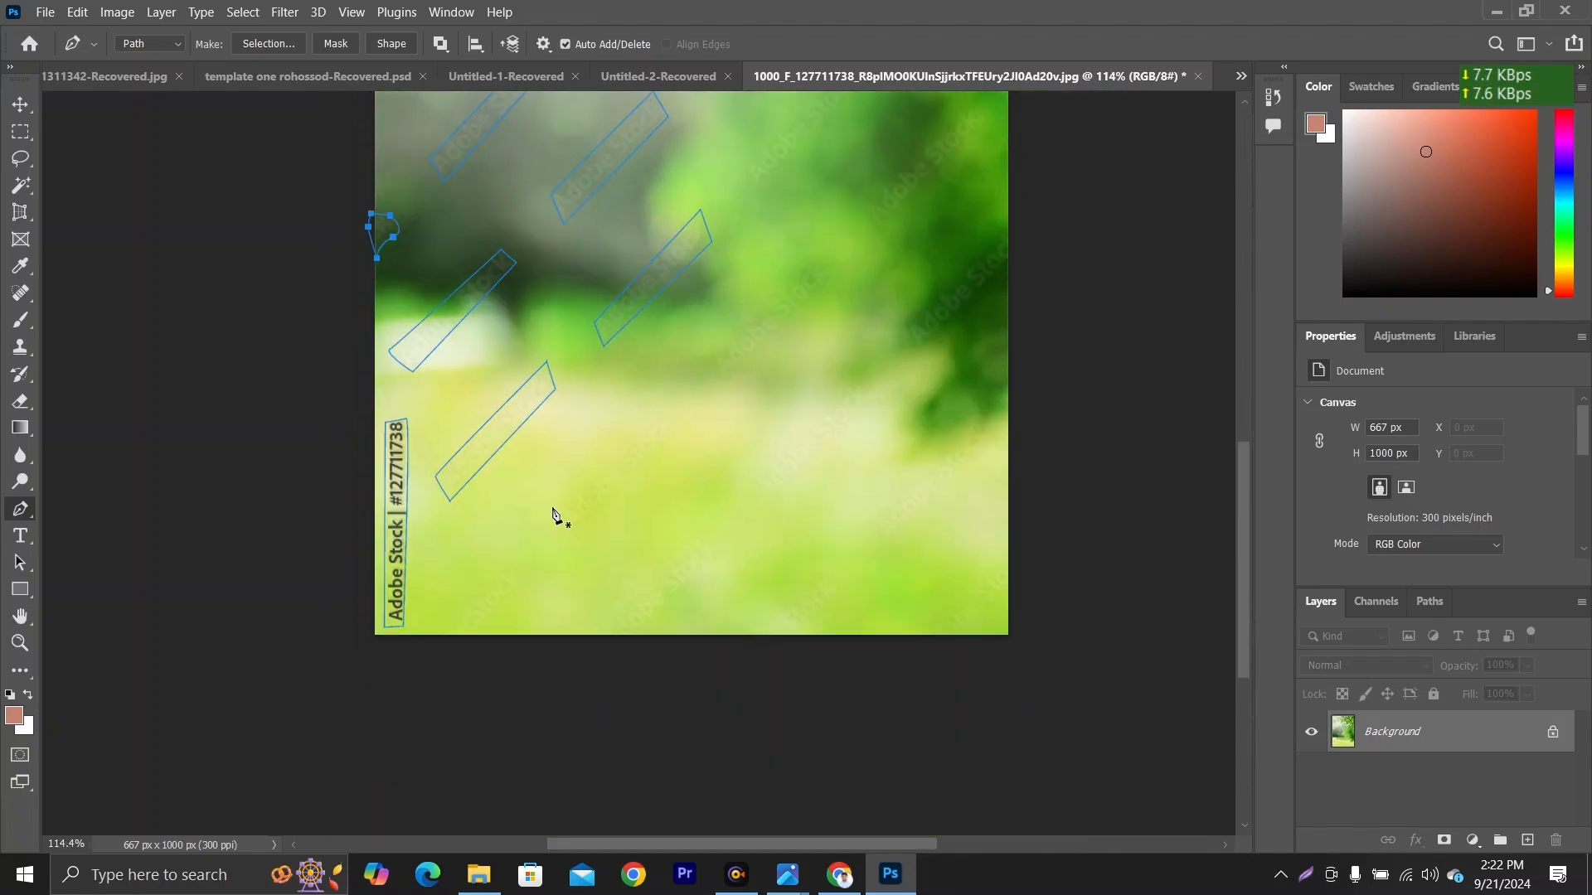
{"action": "left_click", "coordinate": [659, 406]}
{"action": "left_click", "coordinate": [675, 424]}
{"action": "left_click", "coordinate": [572, 533]}
{"action": "left_click", "coordinate": [704, 527]}
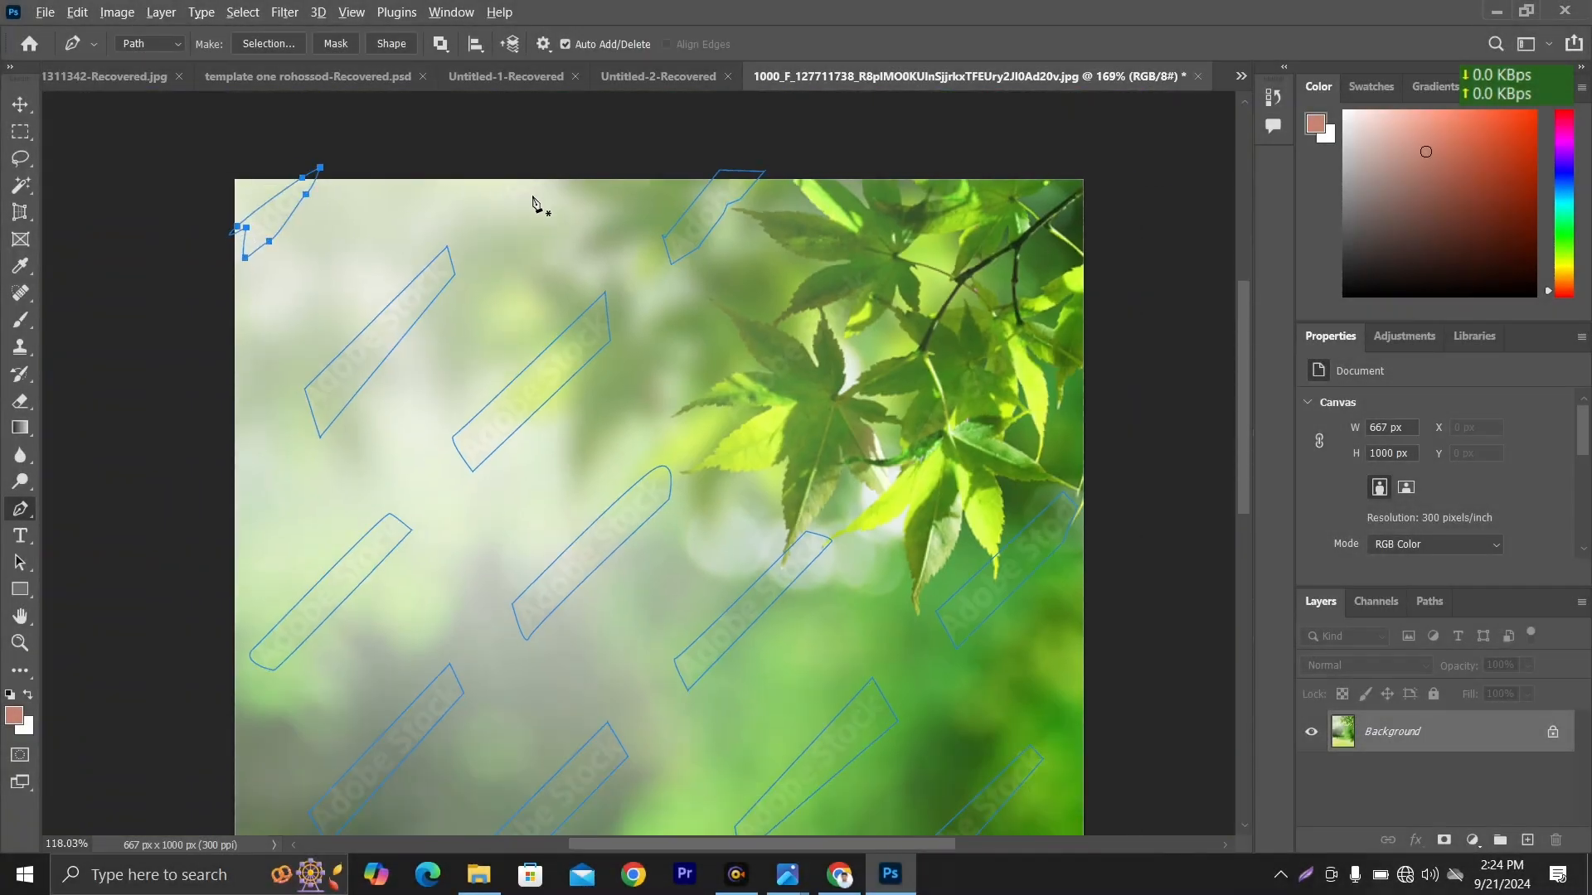
{"action": "scroll", "coordinate": [534, 202], "scroll_direction": "down", "scroll_amount": 4}
{"action": "key", "text": "ctrl+Return"}
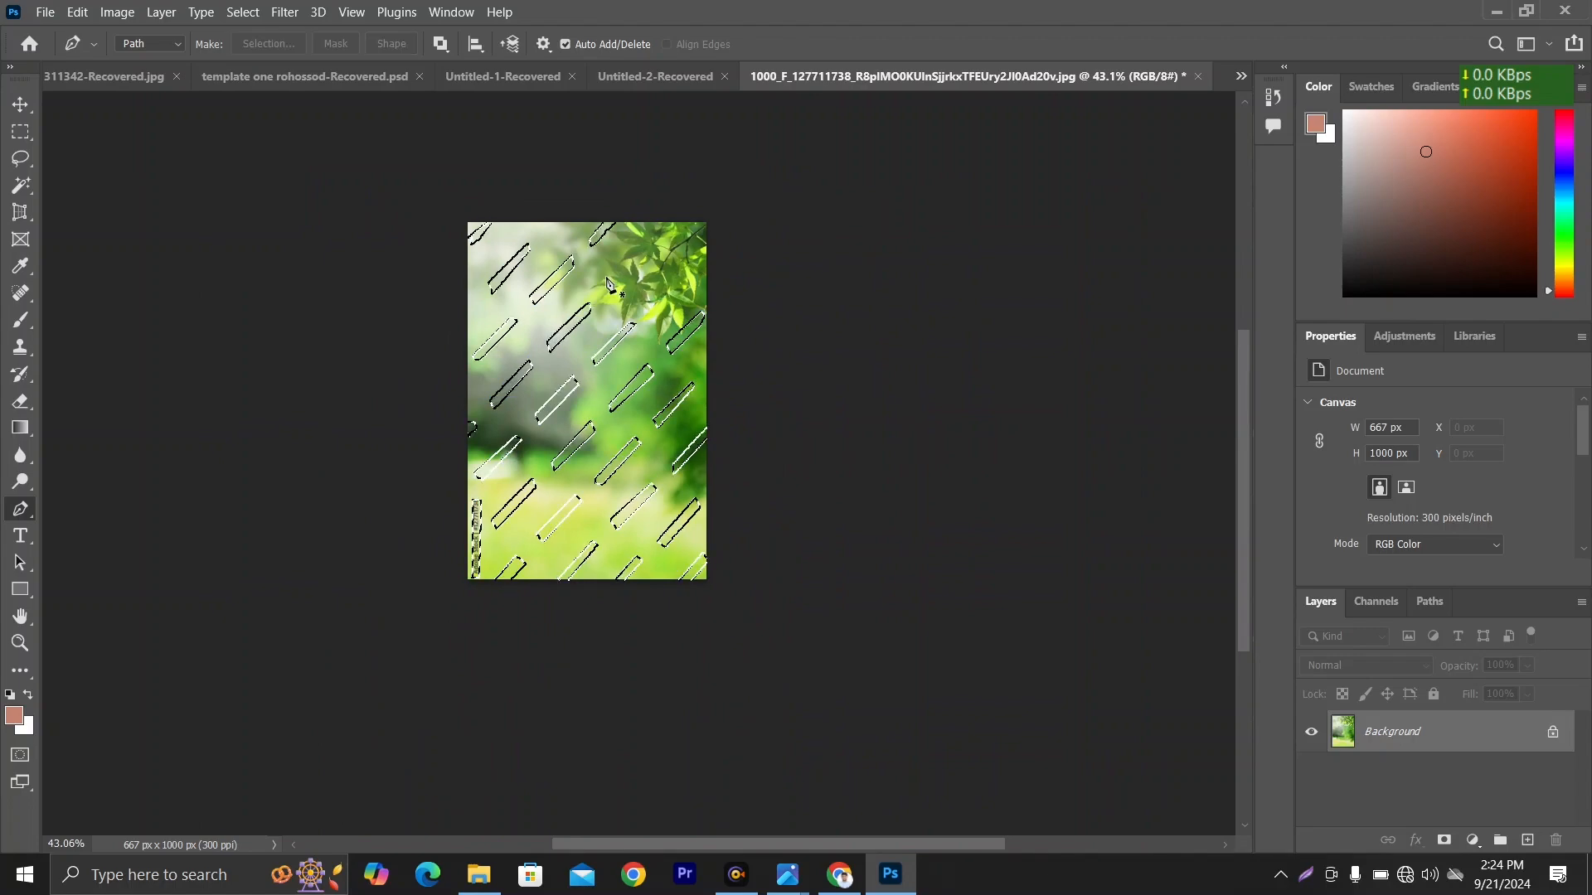
Step: Examine the watermark selections across the image, especially around the maple leaves
{"action": "scroll", "coordinate": [530, 414], "scroll_direction": "up", "scroll_amount": 7}
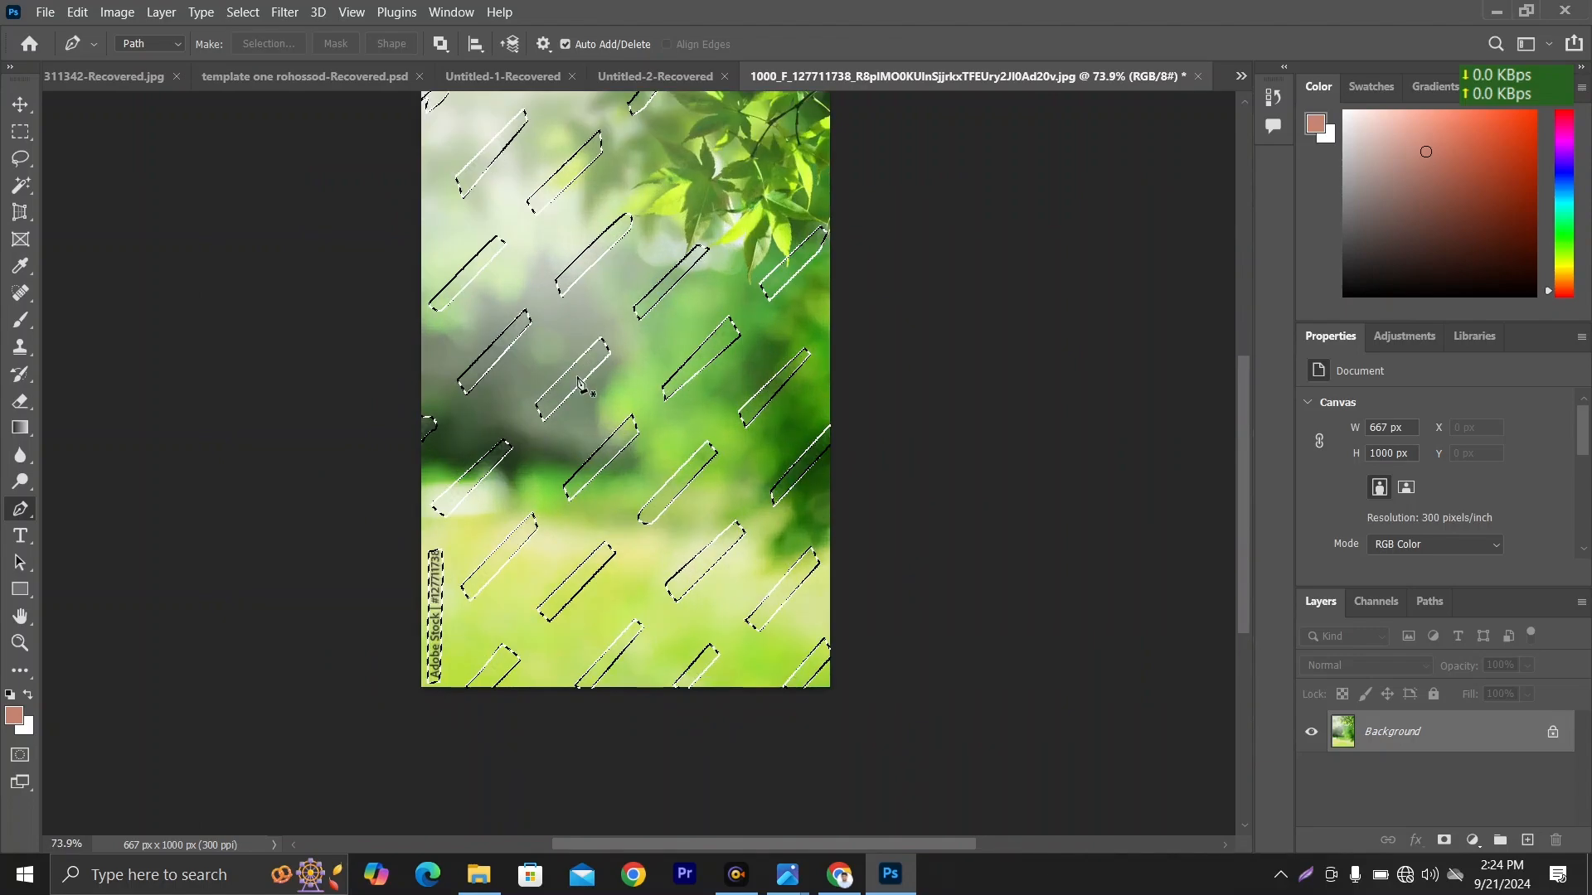
{"action": "left_click_drag", "start_coordinate": [759, 306], "coordinate": [401, 632]}
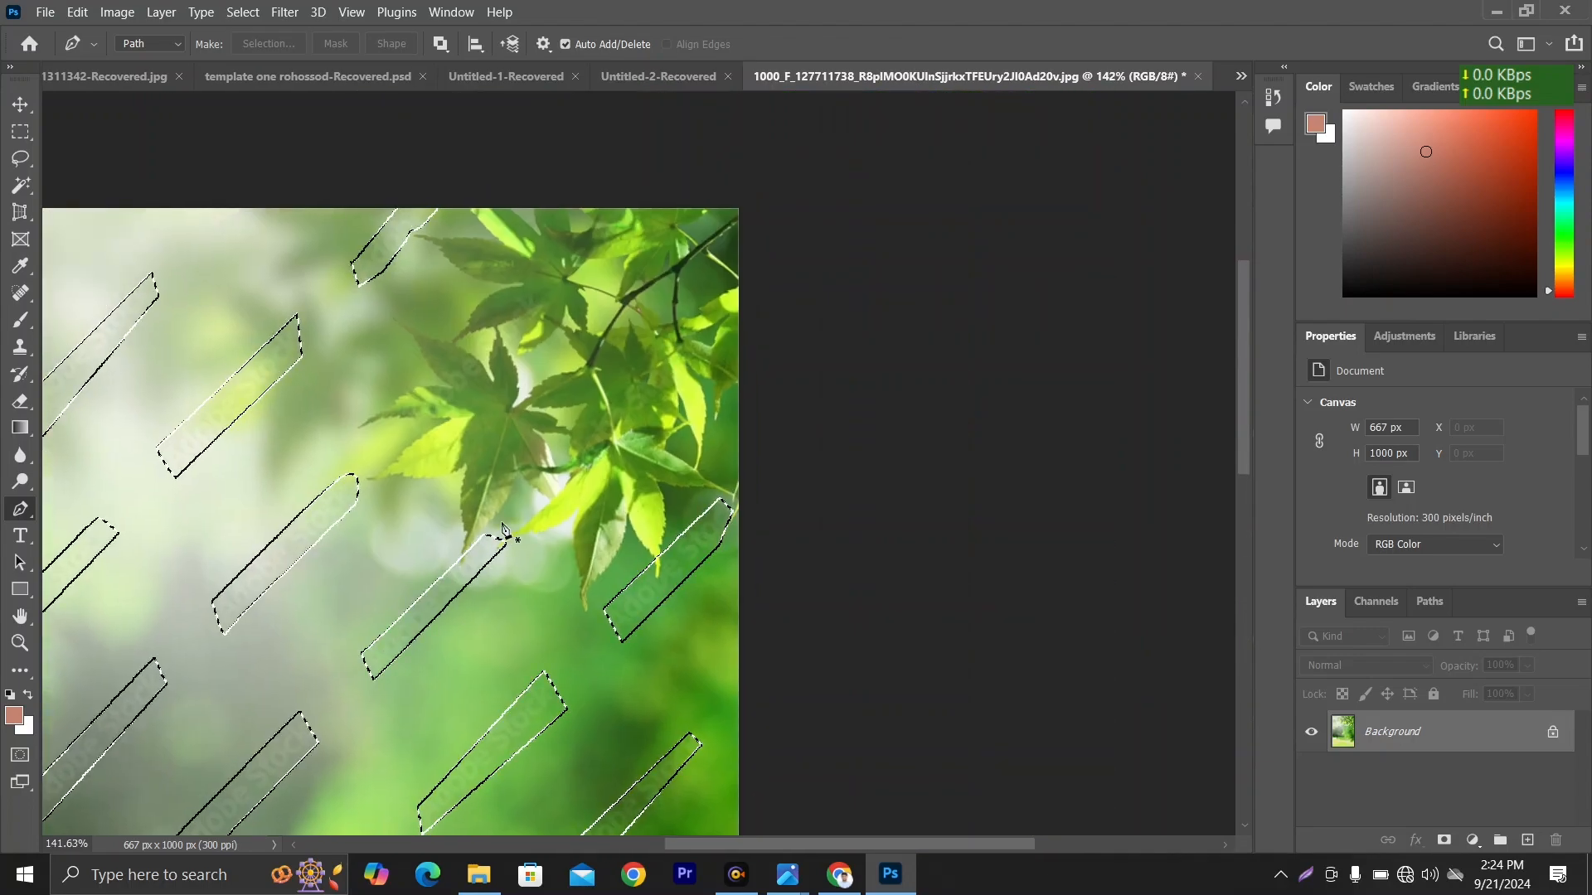
{"action": "scroll", "coordinate": [494, 486], "scroll_direction": "up", "scroll_amount": 3}
{"action": "left_click_drag", "start_coordinate": [509, 449], "coordinate": [784, 489]}
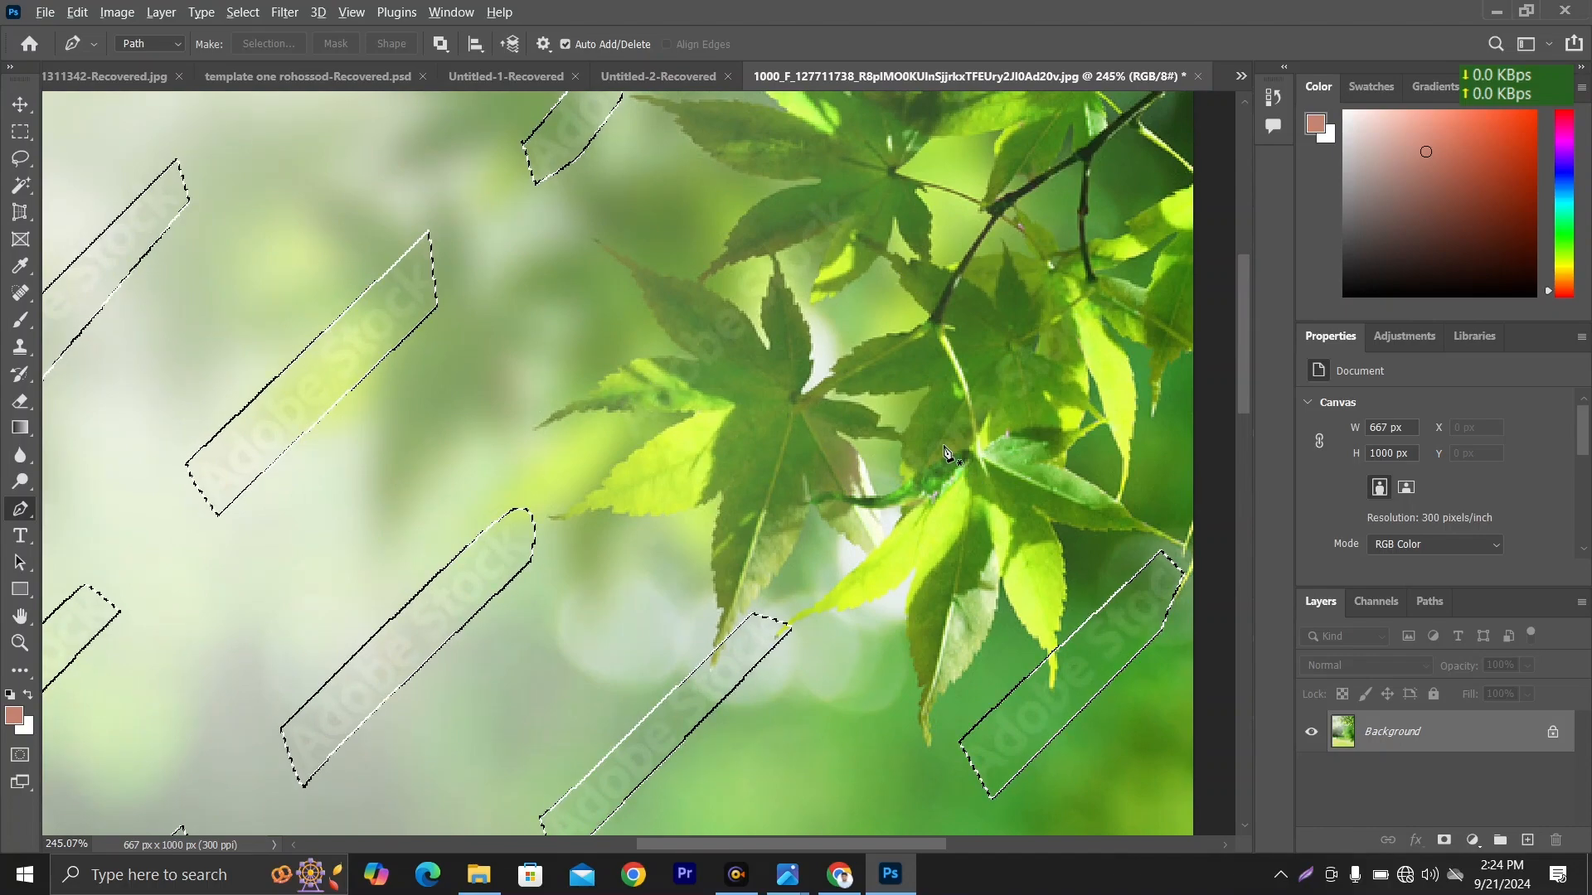
{"action": "scroll", "coordinate": [893, 454], "scroll_direction": "down", "scroll_amount": 5}
{"action": "left_click_drag", "start_coordinate": [870, 470], "coordinate": [896, 320]}
{"action": "scroll", "coordinate": [879, 330], "scroll_direction": "down", "scroll_amount": 3}
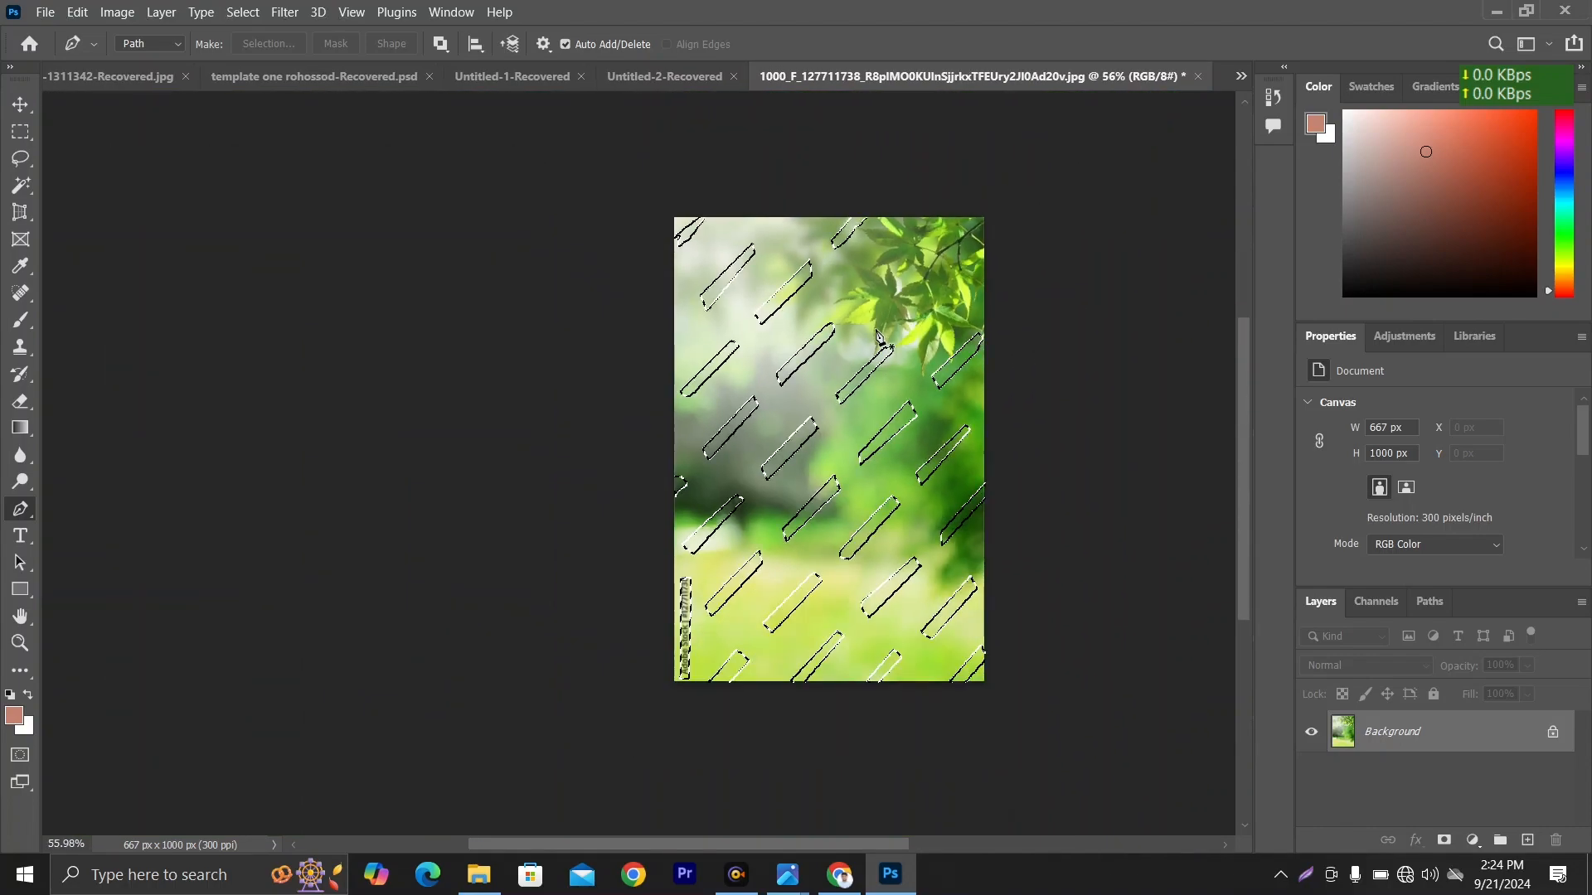
{"action": "scroll", "coordinate": [864, 445], "scroll_direction": "up", "scroll_amount": 4}
{"action": "left_click_drag", "start_coordinate": [865, 441], "coordinate": [795, 470]}
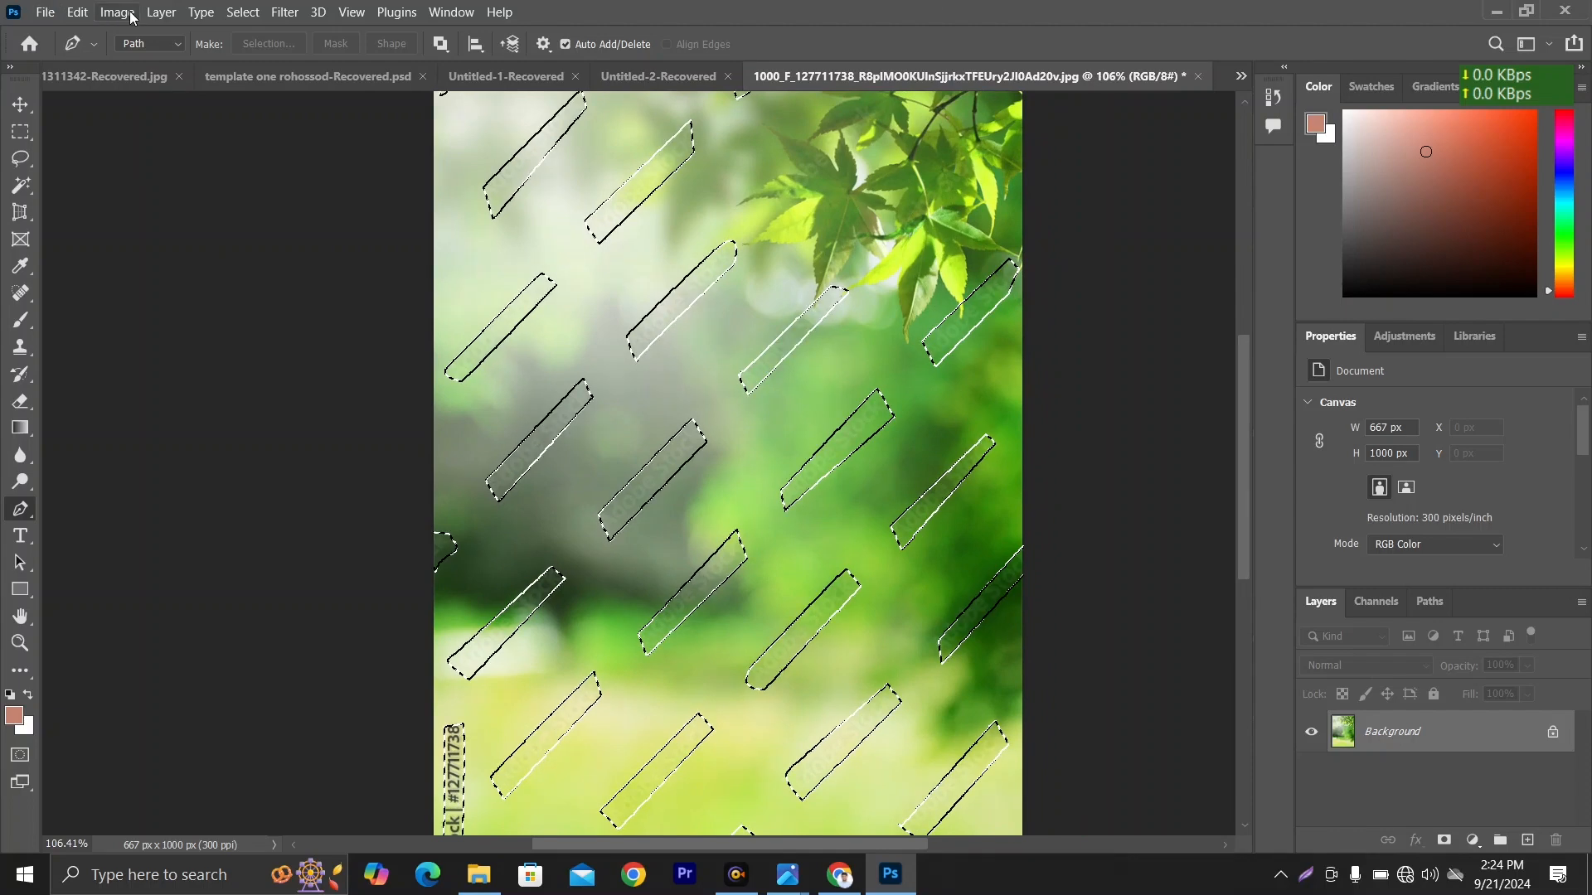
Step: Expand the watermark selection by 2 pixels
{"action": "left_click", "coordinate": [243, 12]}
{"action": "mouse_move", "coordinate": [280, 310]}
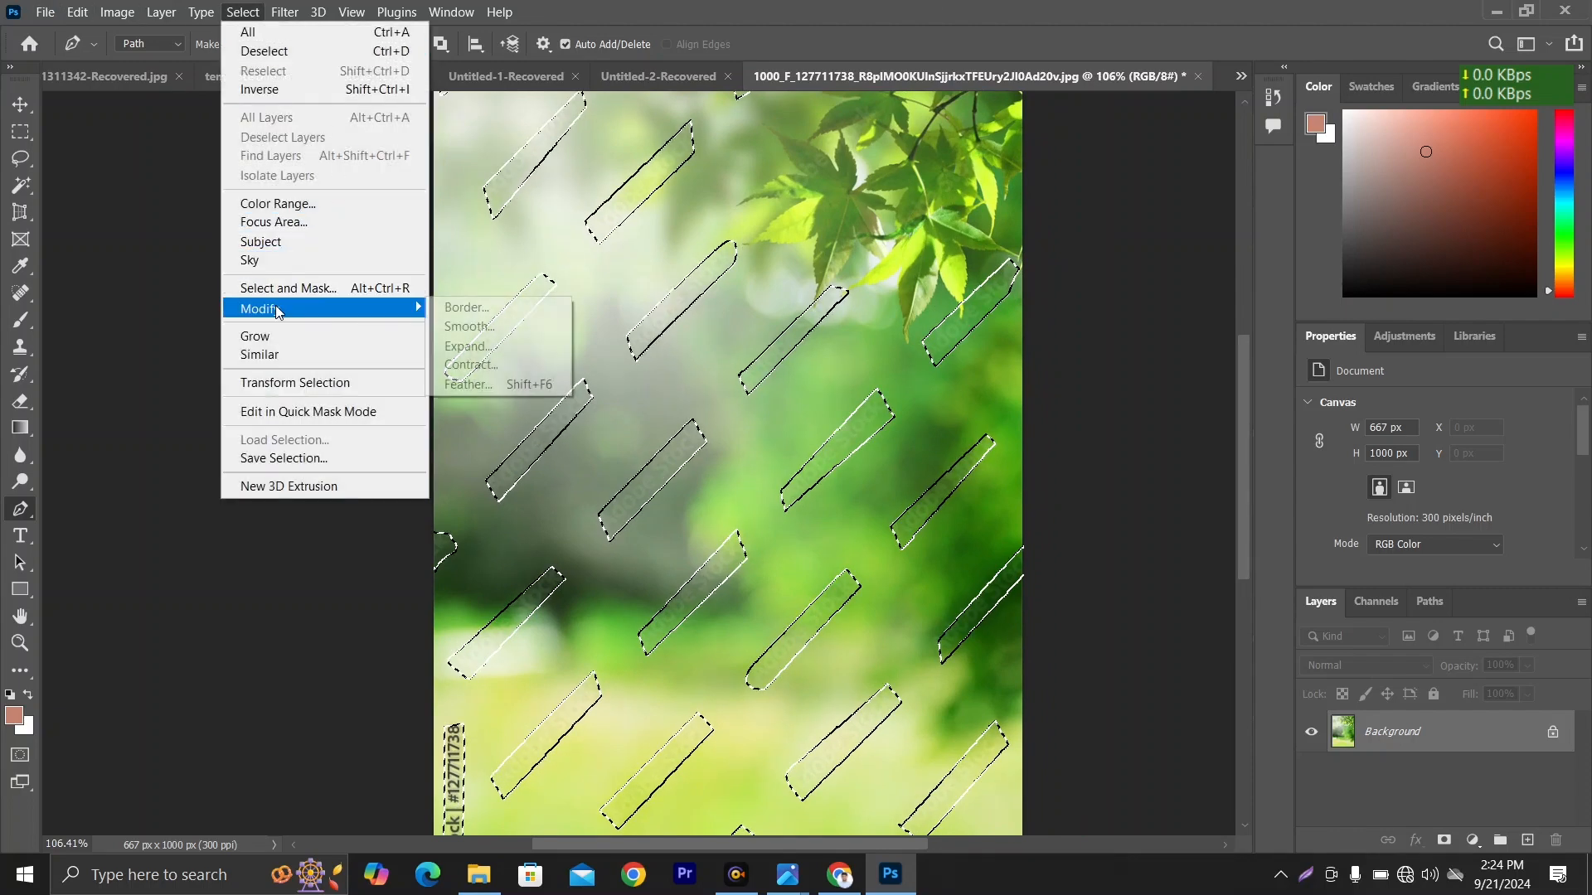
{"action": "left_click", "coordinate": [488, 348]}
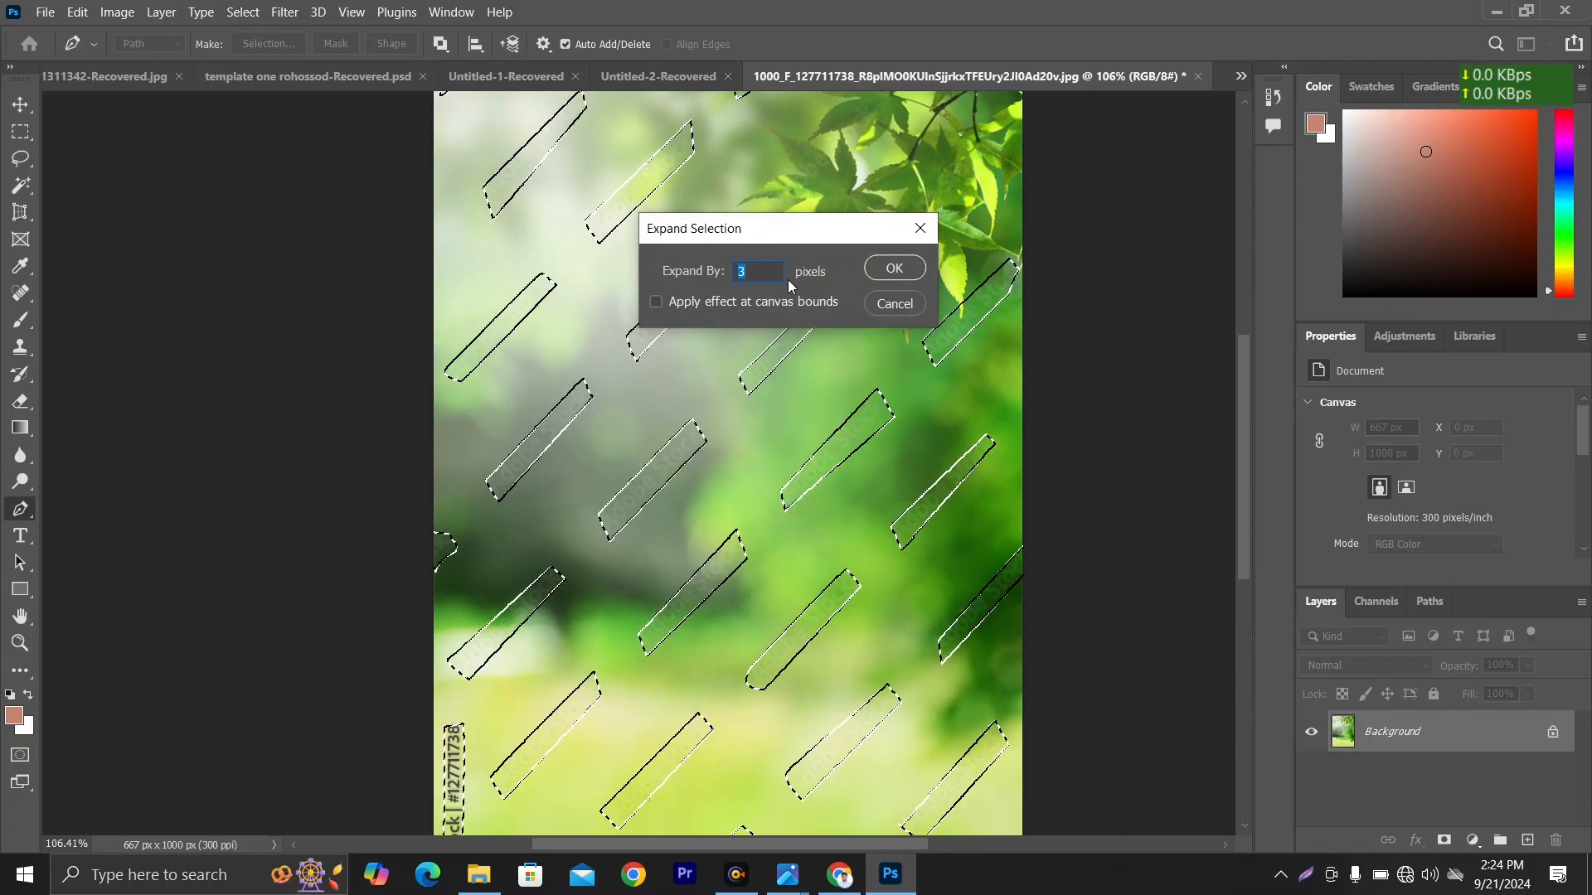
{"action": "type", "text": "2"}
{"action": "left_click", "coordinate": [893, 268]}
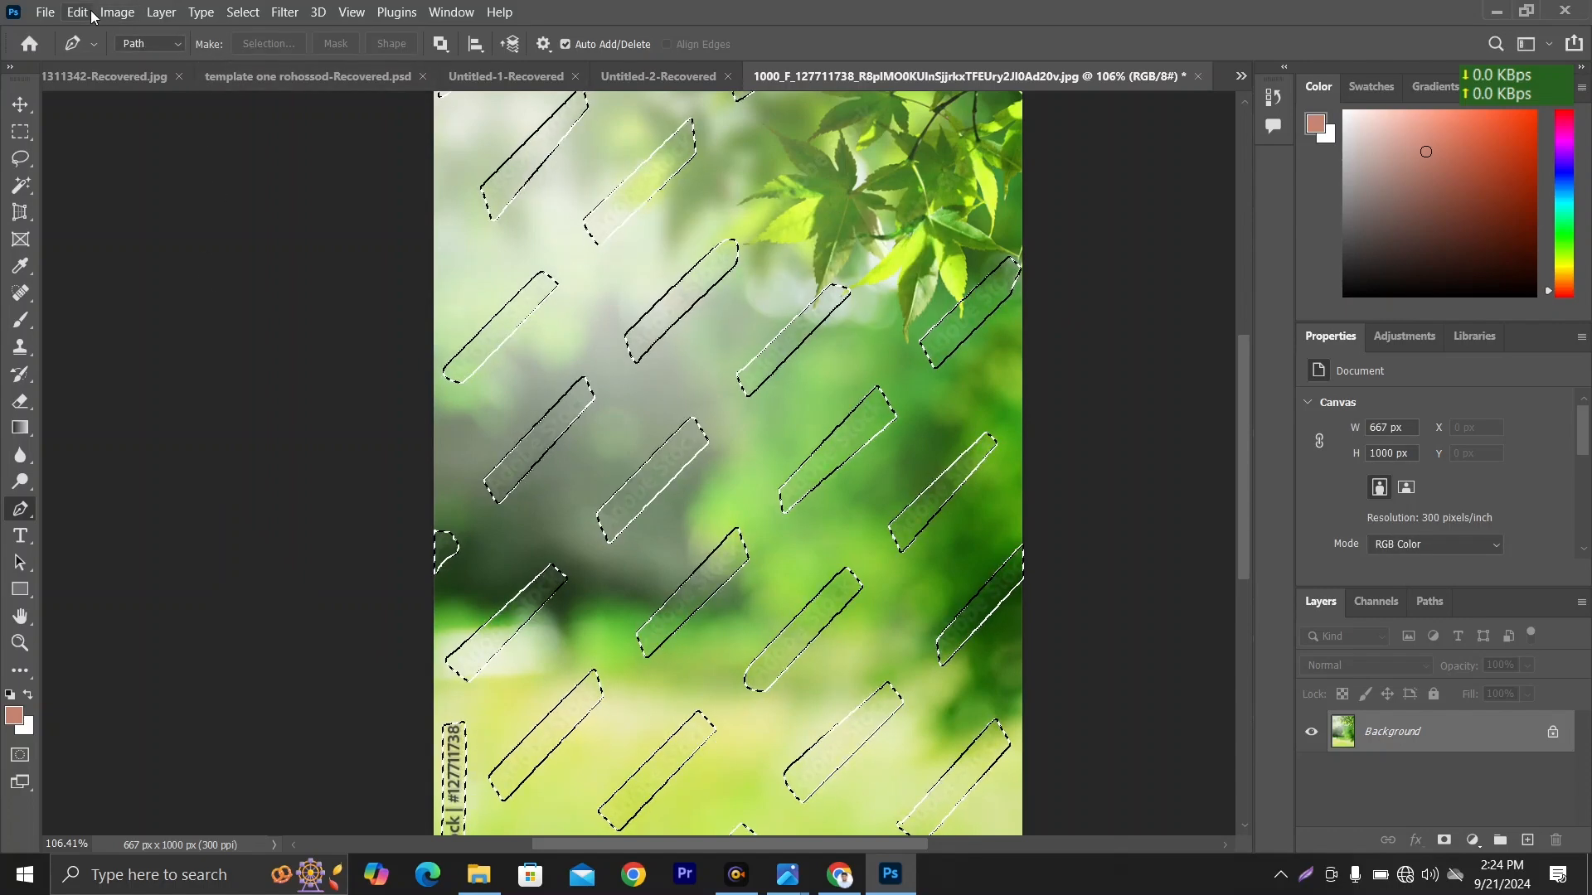
Step: Fill the selected watermarks with Content-Aware contents in Normal mode at 100% opacity with Color Adaptation, and deselect
{"action": "left_click", "coordinate": [117, 11]}
{"action": "mouse_move", "coordinate": [53, 14]}
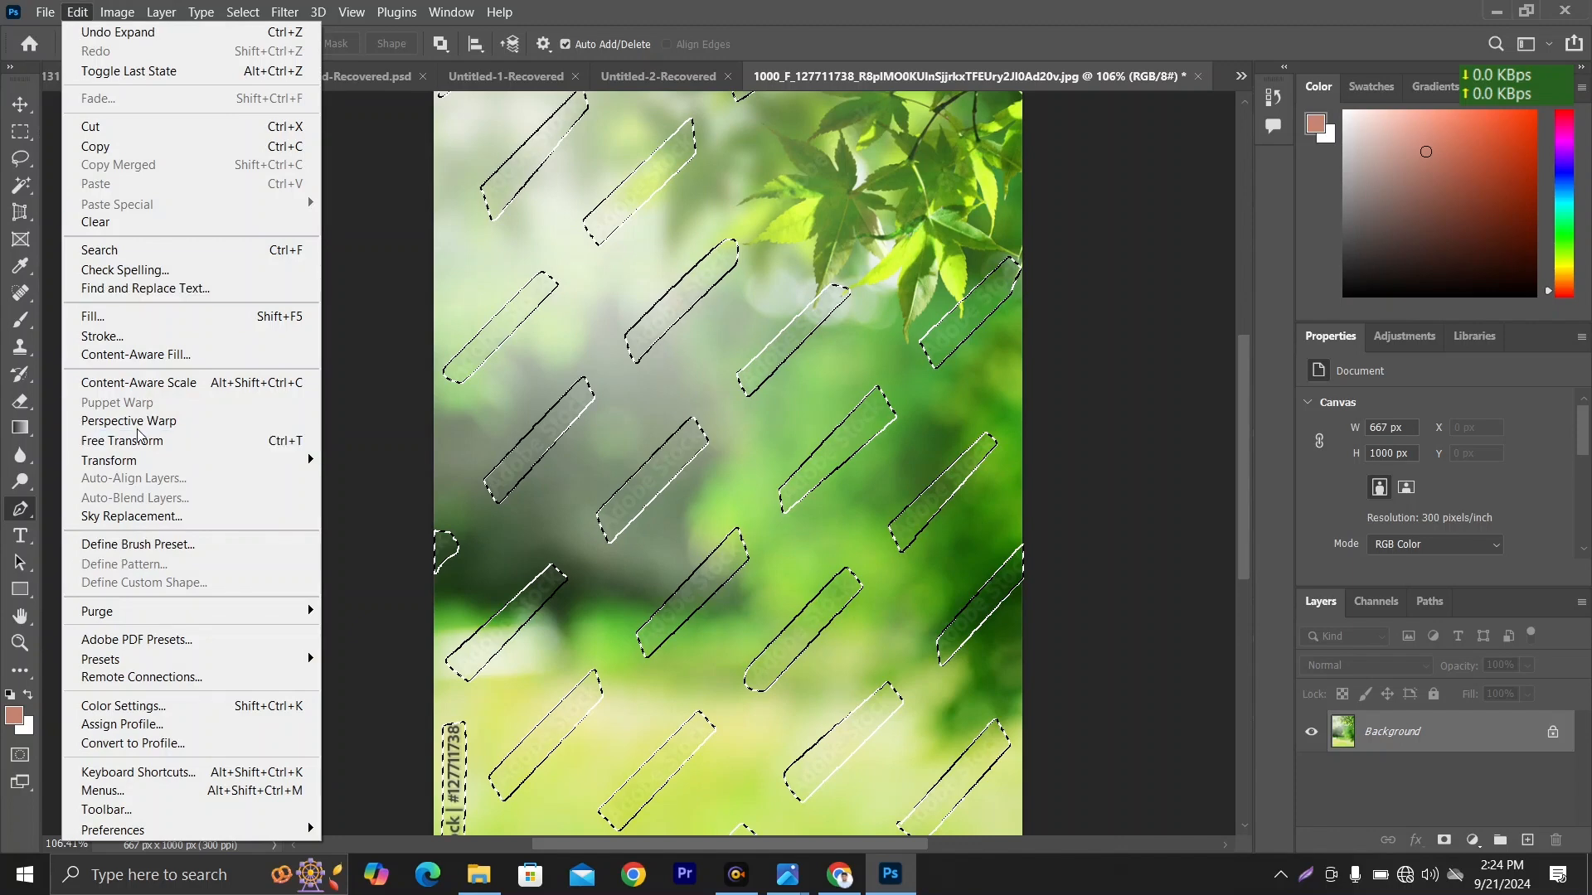
{"action": "left_click", "coordinate": [256, 318]}
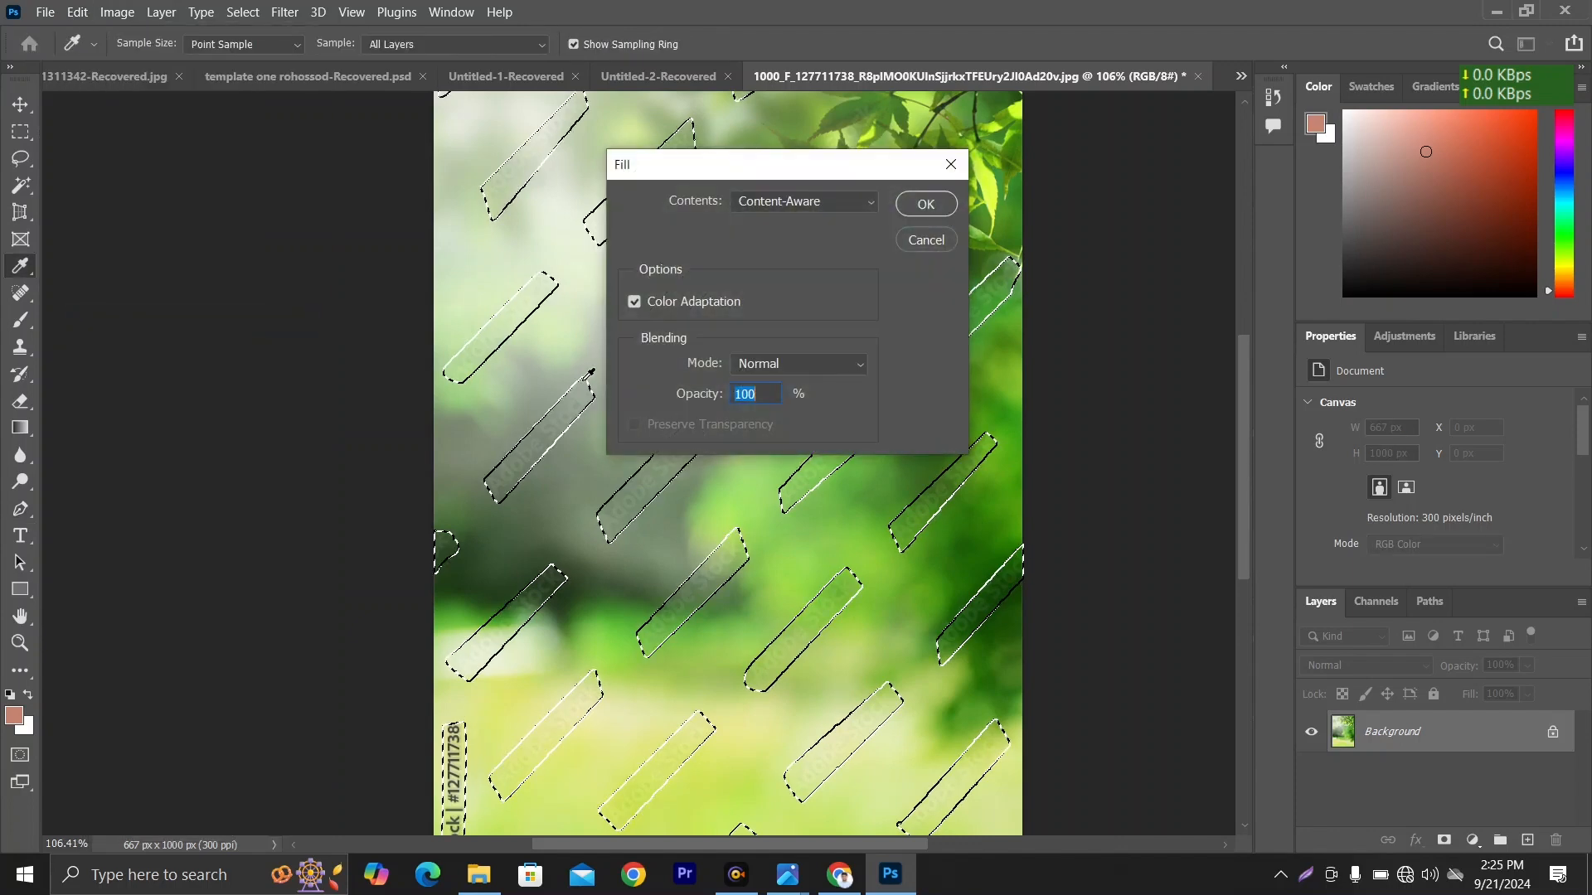
{"action": "left_click", "coordinate": [794, 202]}
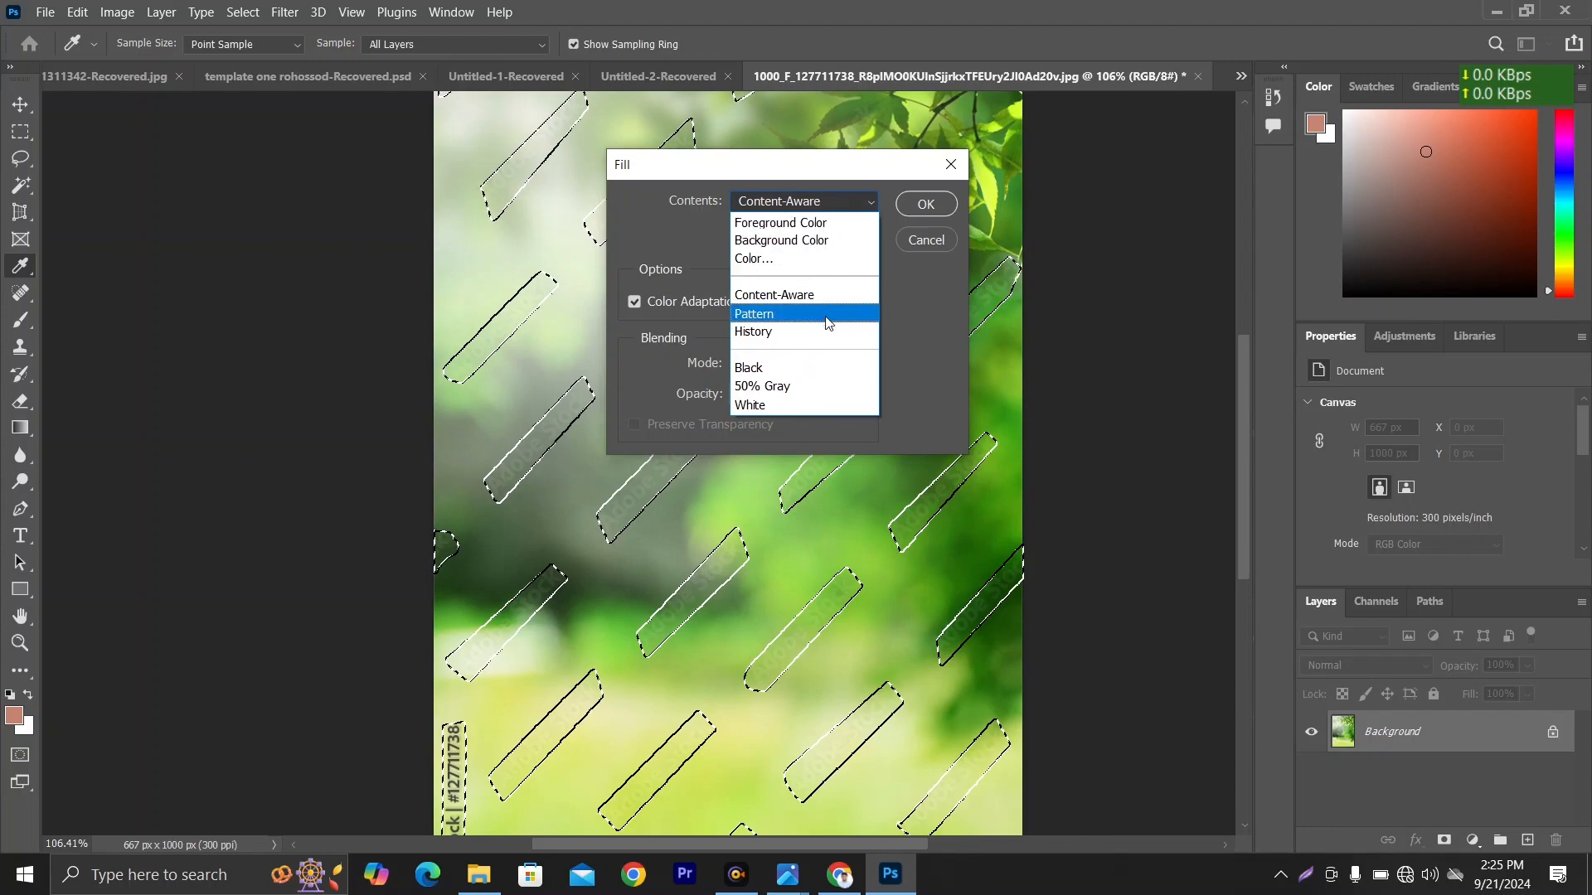
{"action": "left_click", "coordinate": [770, 300]}
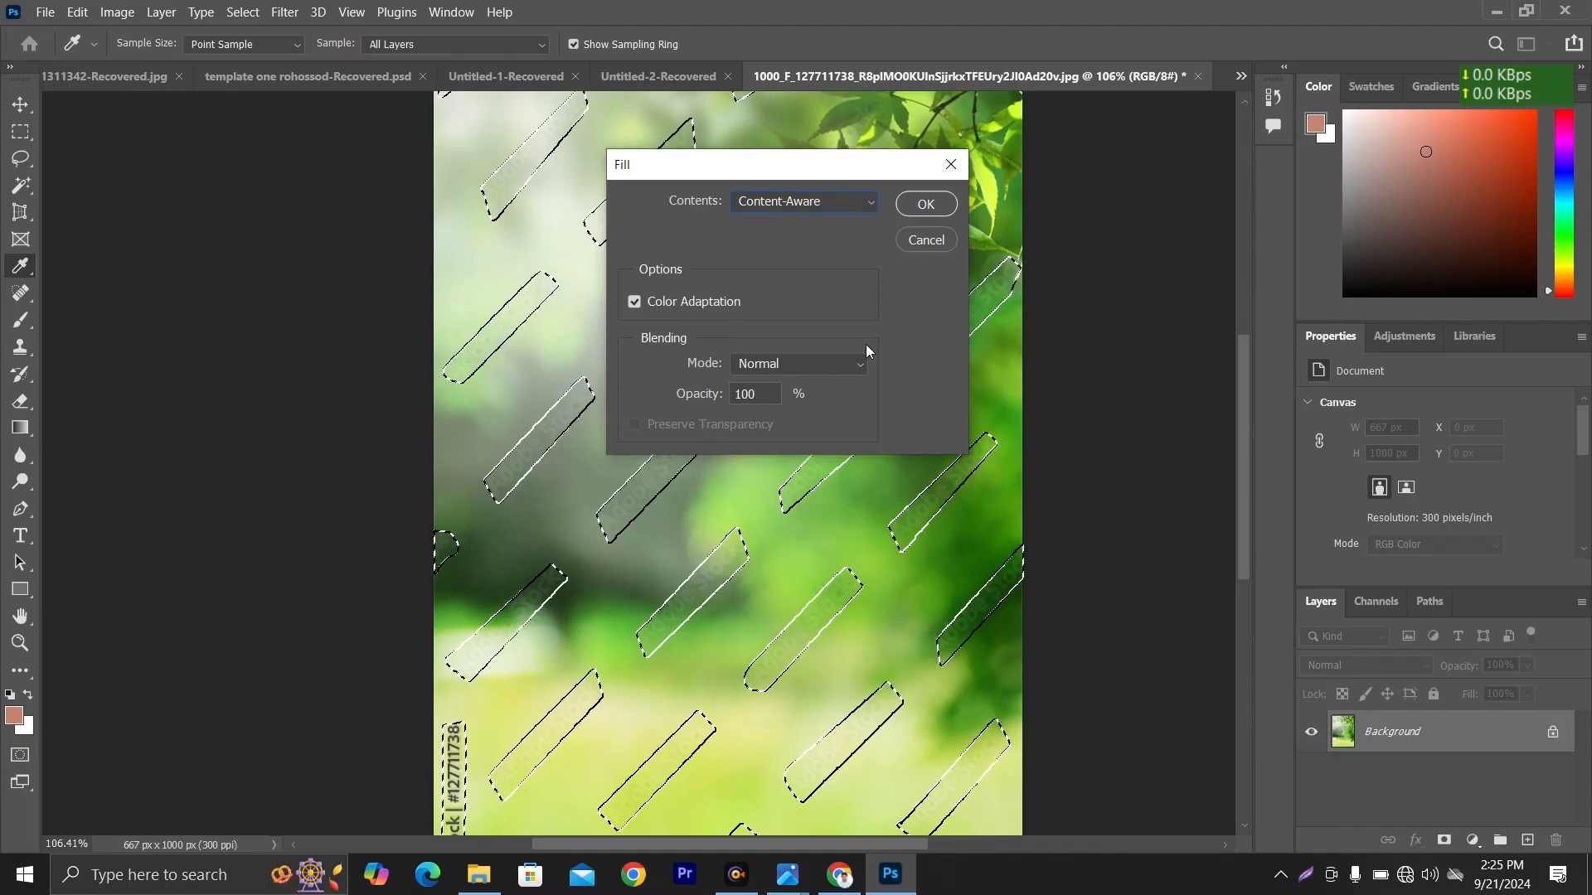
{"action": "left_click", "coordinate": [926, 204]}
{"action": "key", "text": "p"}
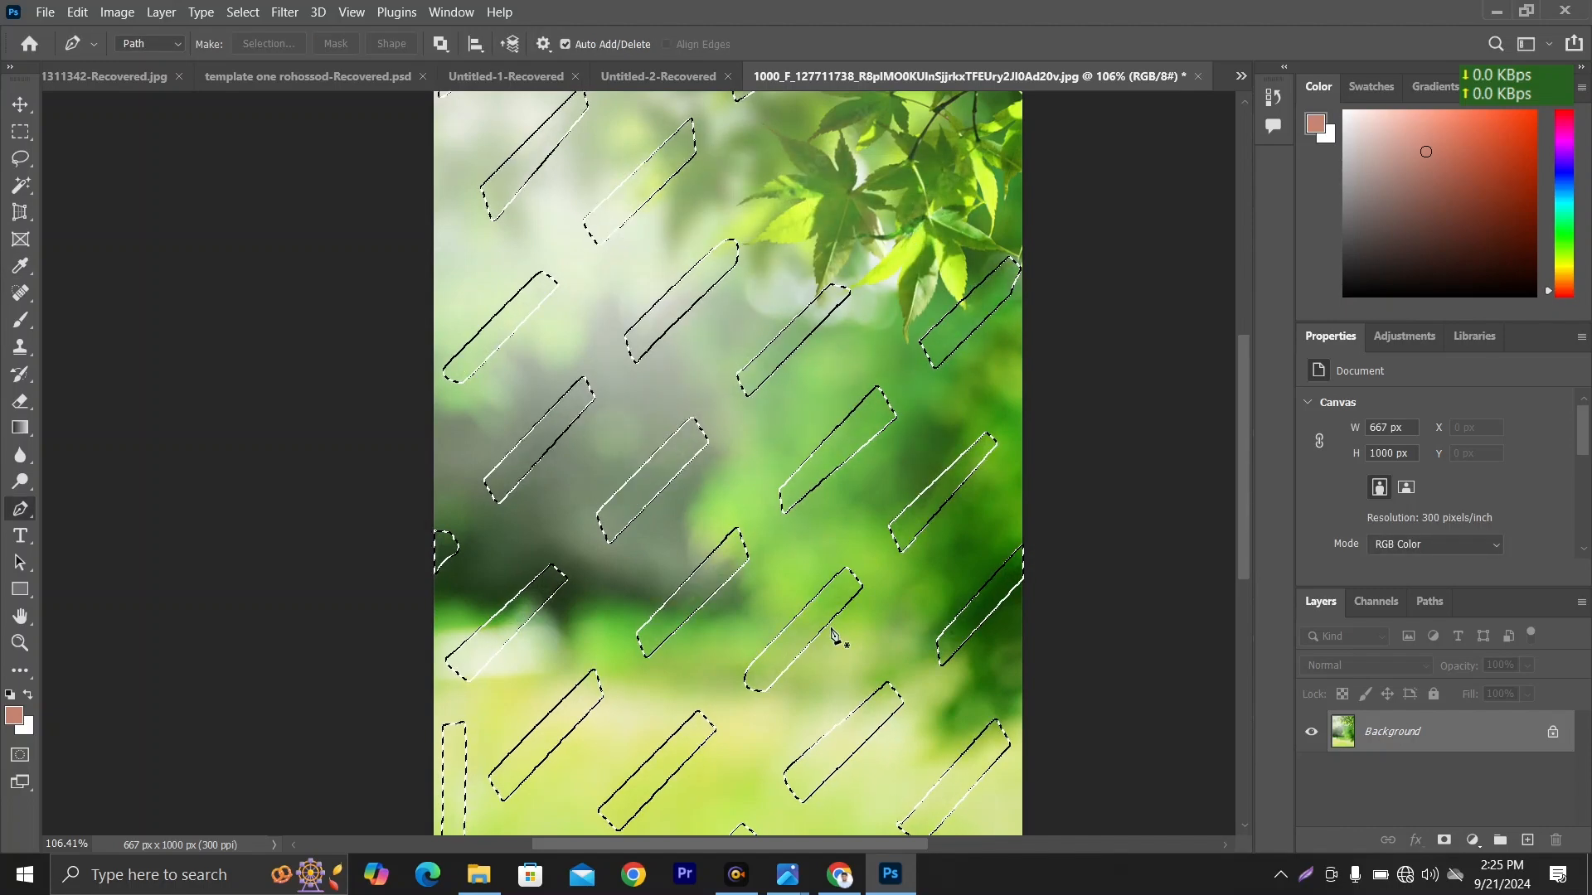
{"action": "key", "text": "ctrl+d"}
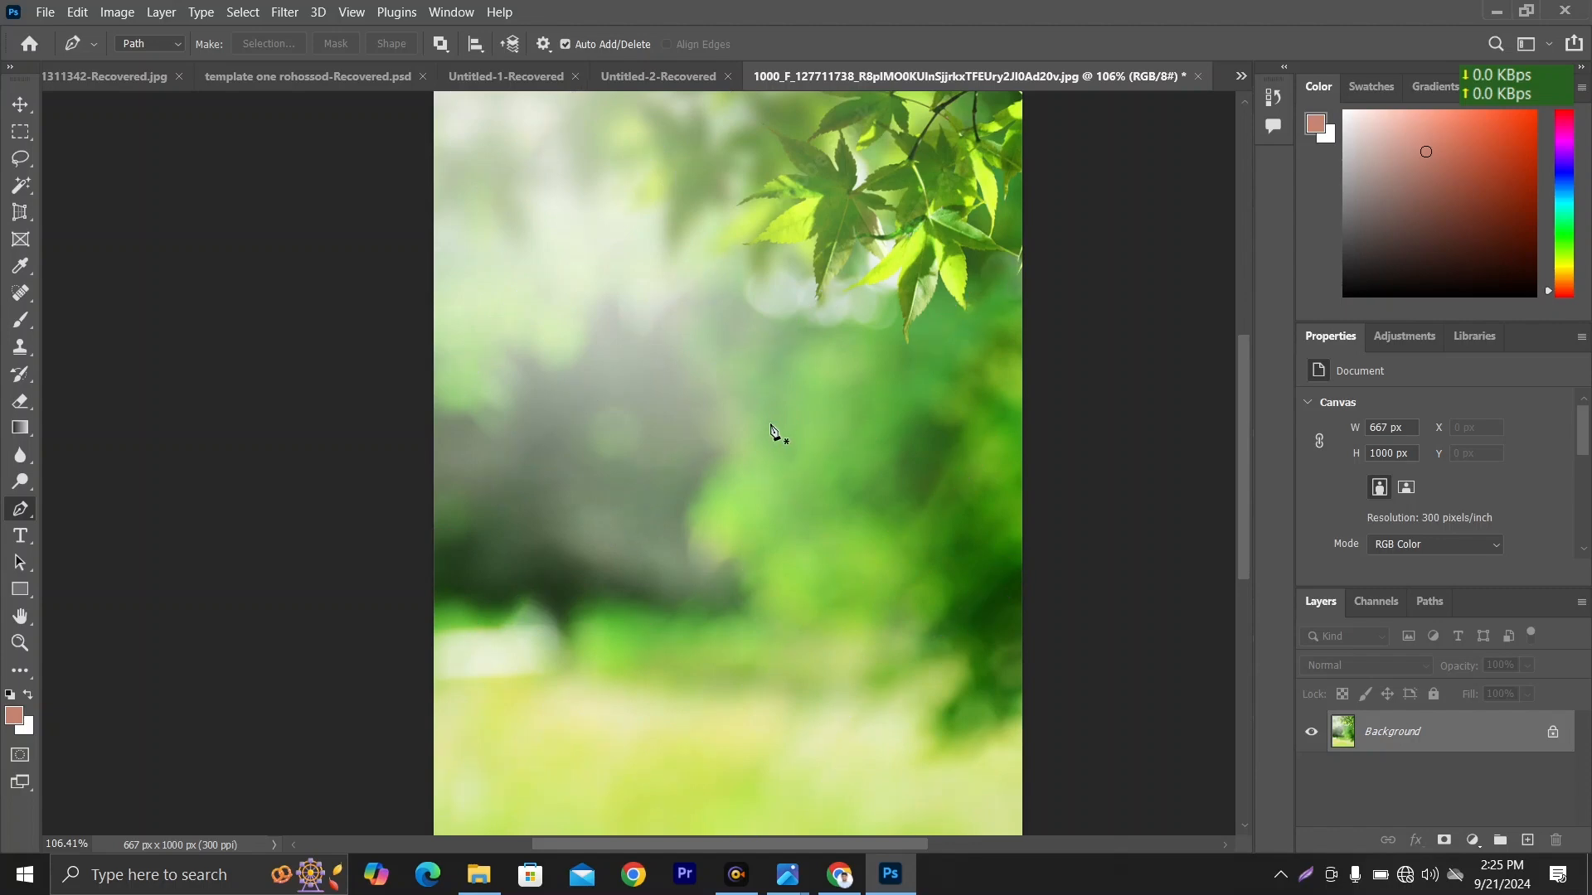
Step: Inspect the filled background and the maple leaves for leftover watermark traces
{"action": "scroll", "coordinate": [771, 439], "scroll_direction": "down", "scroll_amount": 3}
{"action": "scroll", "coordinate": [785, 583], "scroll_direction": "up", "scroll_amount": 3}
{"action": "scroll", "coordinate": [785, 583], "scroll_direction": "up", "scroll_amount": 2}
{"action": "scroll", "coordinate": [895, 490], "scroll_direction": "down", "scroll_amount": 5}
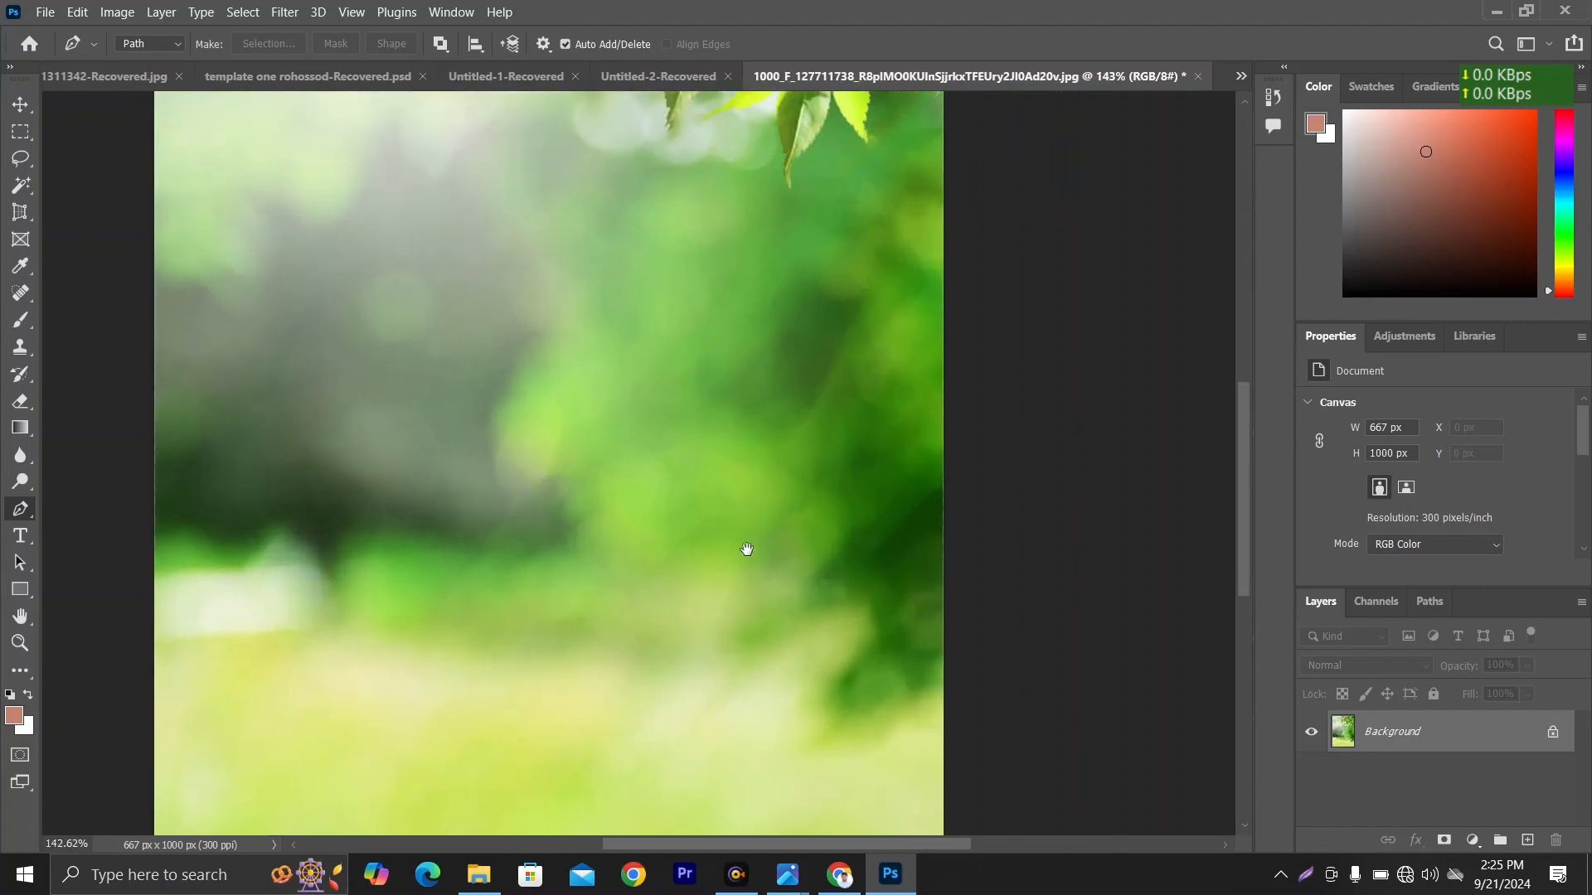
{"action": "scroll", "coordinate": [675, 489], "scroll_direction": "up", "scroll_amount": 8}
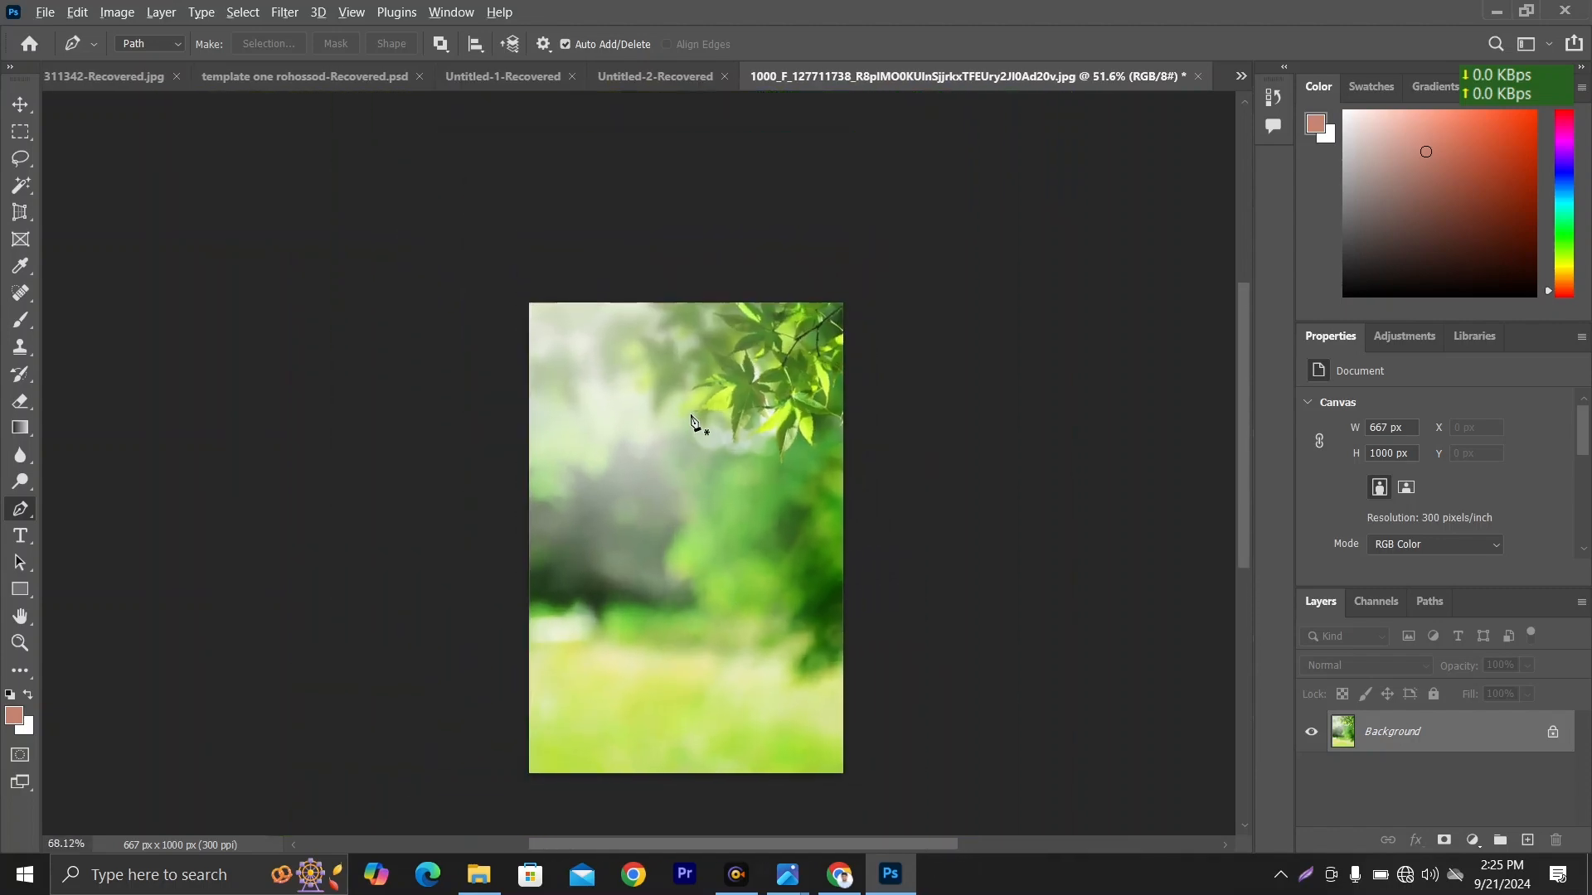
{"action": "scroll", "coordinate": [639, 434], "scroll_direction": "up", "scroll_amount": 4}
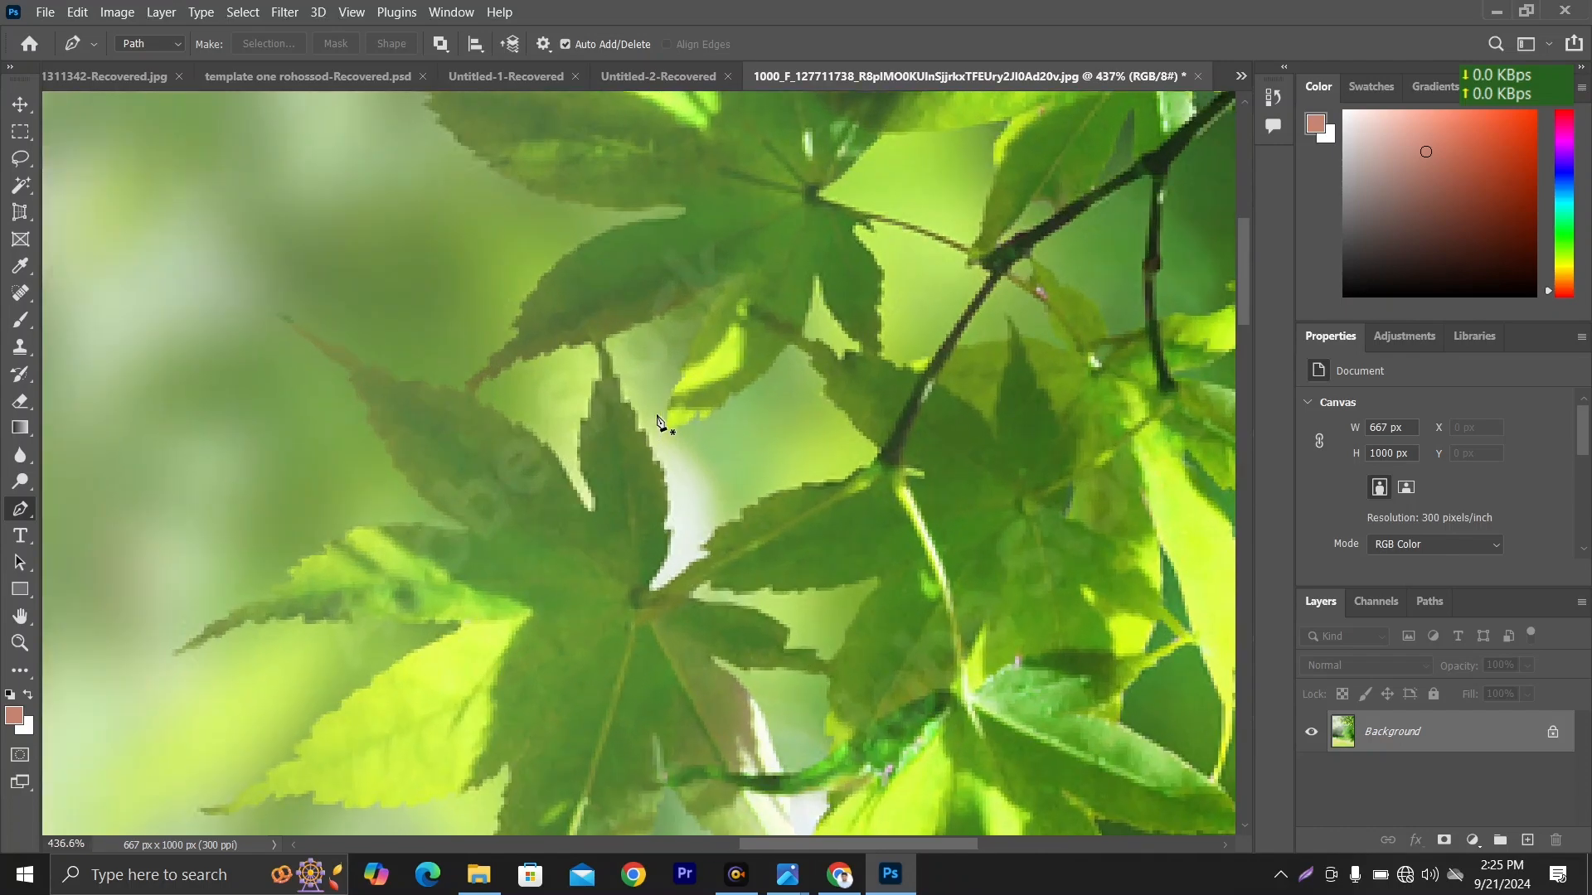
{"action": "scroll", "coordinate": [576, 526], "scroll_direction": "up", "scroll_amount": 4}
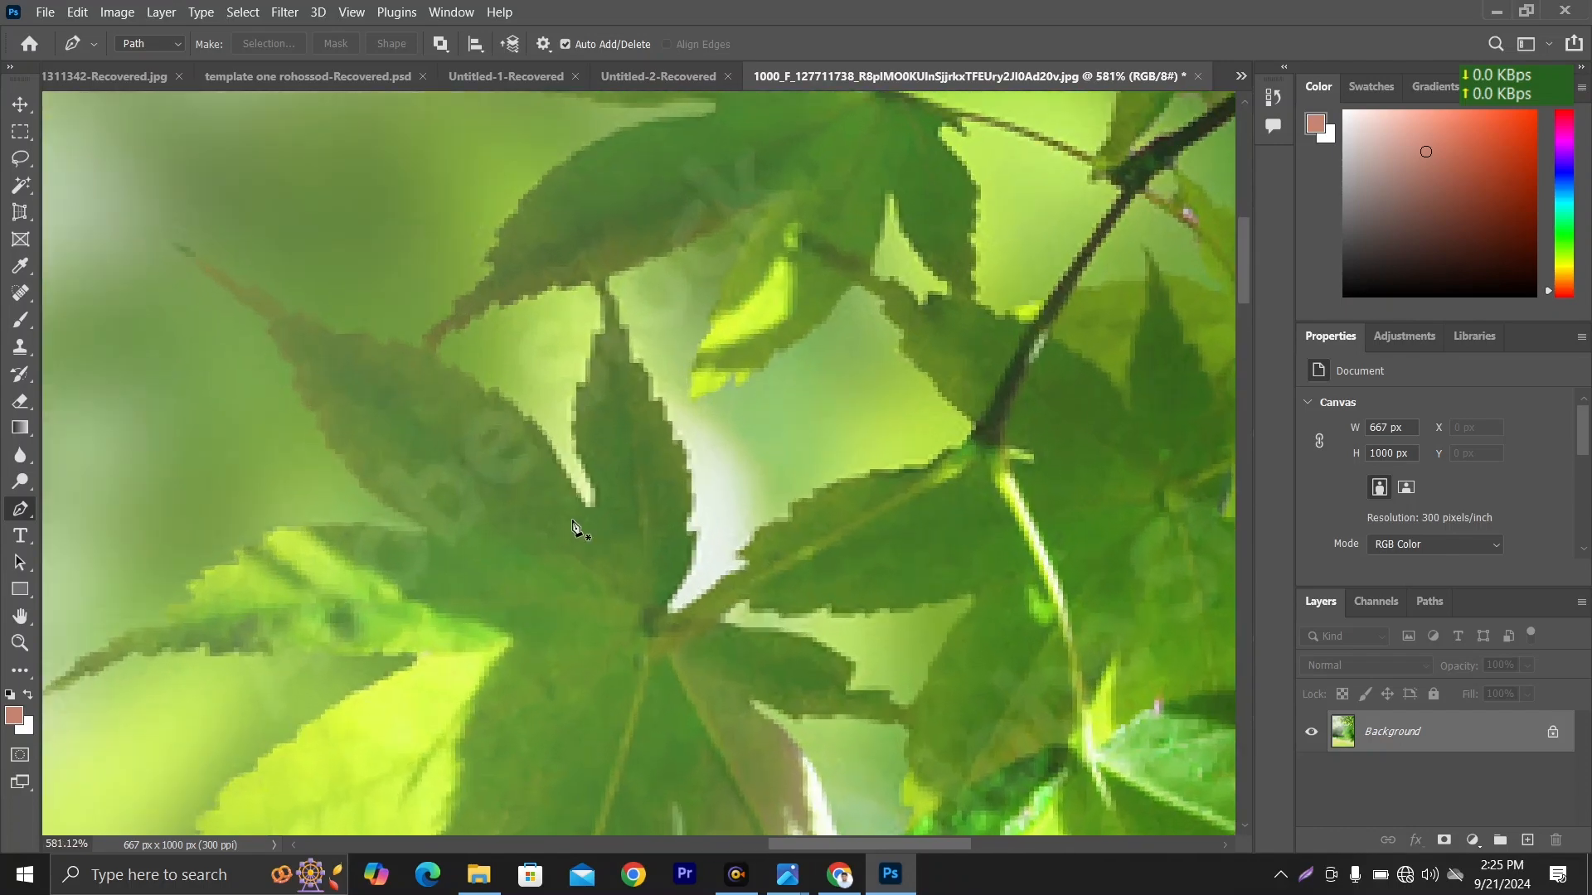
{"action": "scroll", "coordinate": [858, 472], "scroll_direction": "down", "scroll_amount": 3}
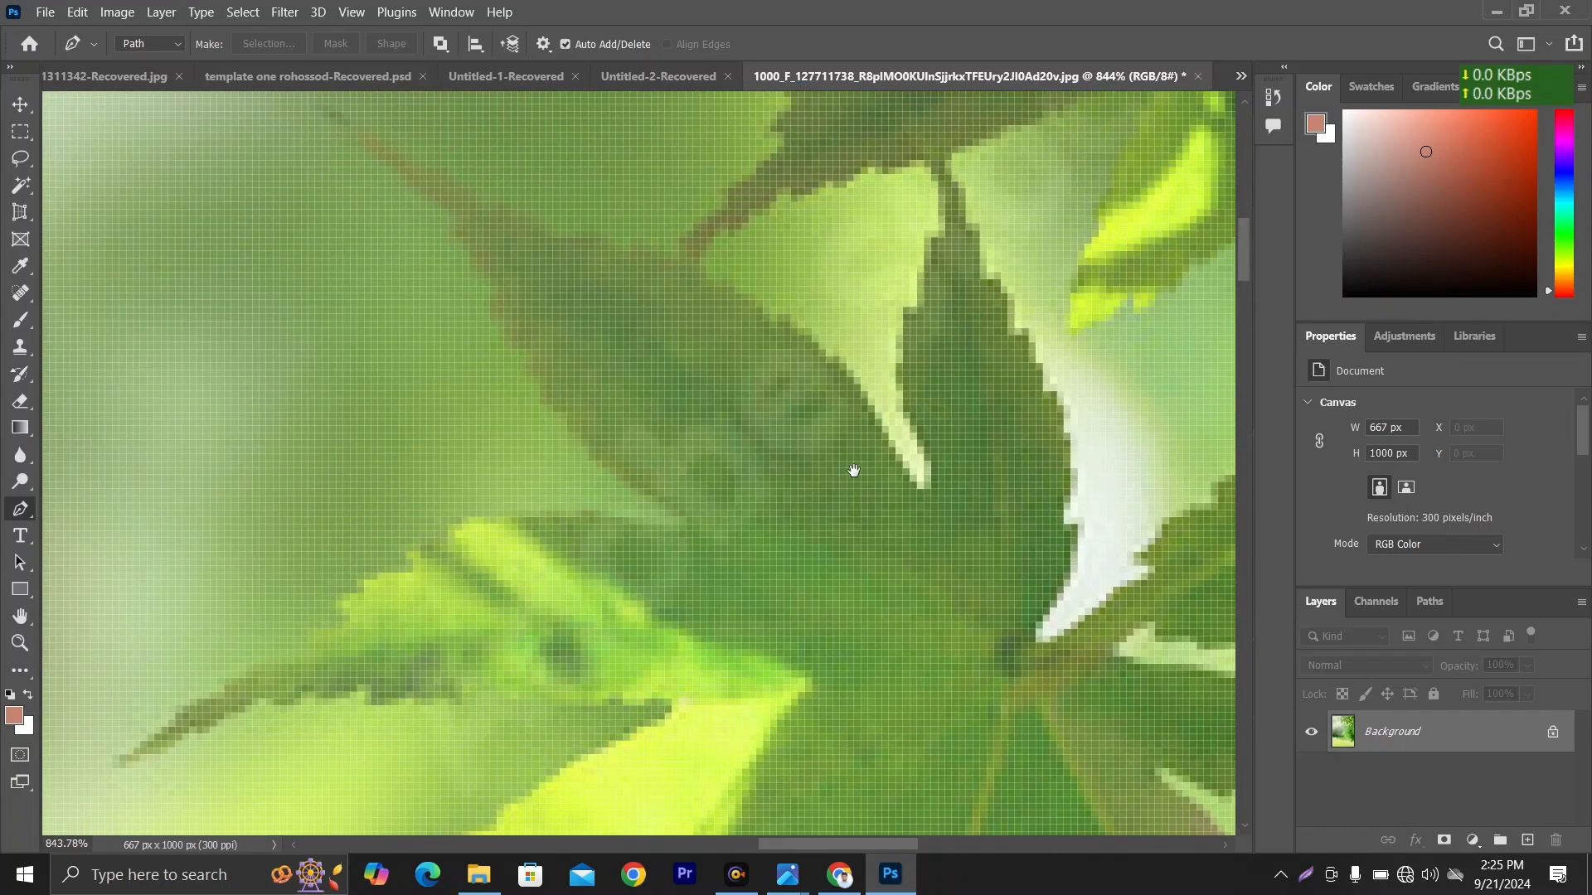
Step: Cover the leftover watermark letters on the large dark green maple leaf with the Clone Stamp tool, sampling clean leaf nearby
{"action": "left_click", "coordinate": [21, 352]}
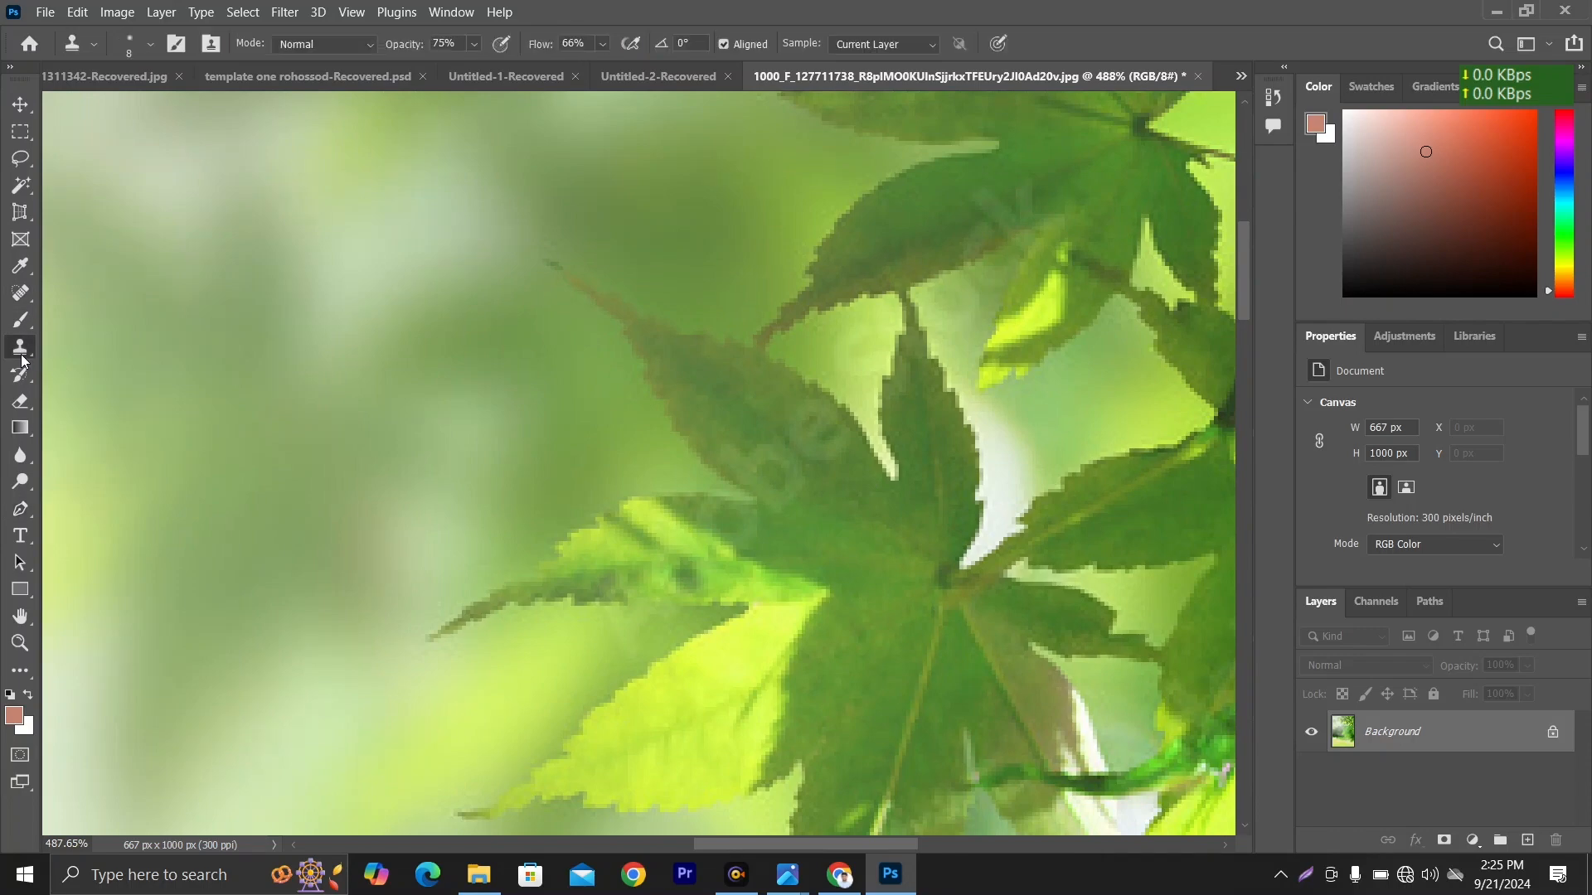
{"action": "left_click", "coordinate": [114, 350]}
{"action": "left_click_drag", "start_coordinate": [837, 440], "coordinate": [828, 450]}
{"action": "left_click_drag", "start_coordinate": [837, 423], "coordinate": [808, 417]}
{"action": "left_click", "coordinate": [823, 498], "text": "alt"}
{"action": "mouse_move", "coordinate": [798, 470]}
{"action": "left_mouse_down"}
{"action": "mouse_move", "coordinate": [787, 493]}
{"action": "mouse_move", "coordinate": [762, 479]}
{"action": "mouse_move", "coordinate": [768, 455]}
{"action": "left_mouse_up"}
{"action": "left_click", "coordinate": [818, 497], "text": "alt"}
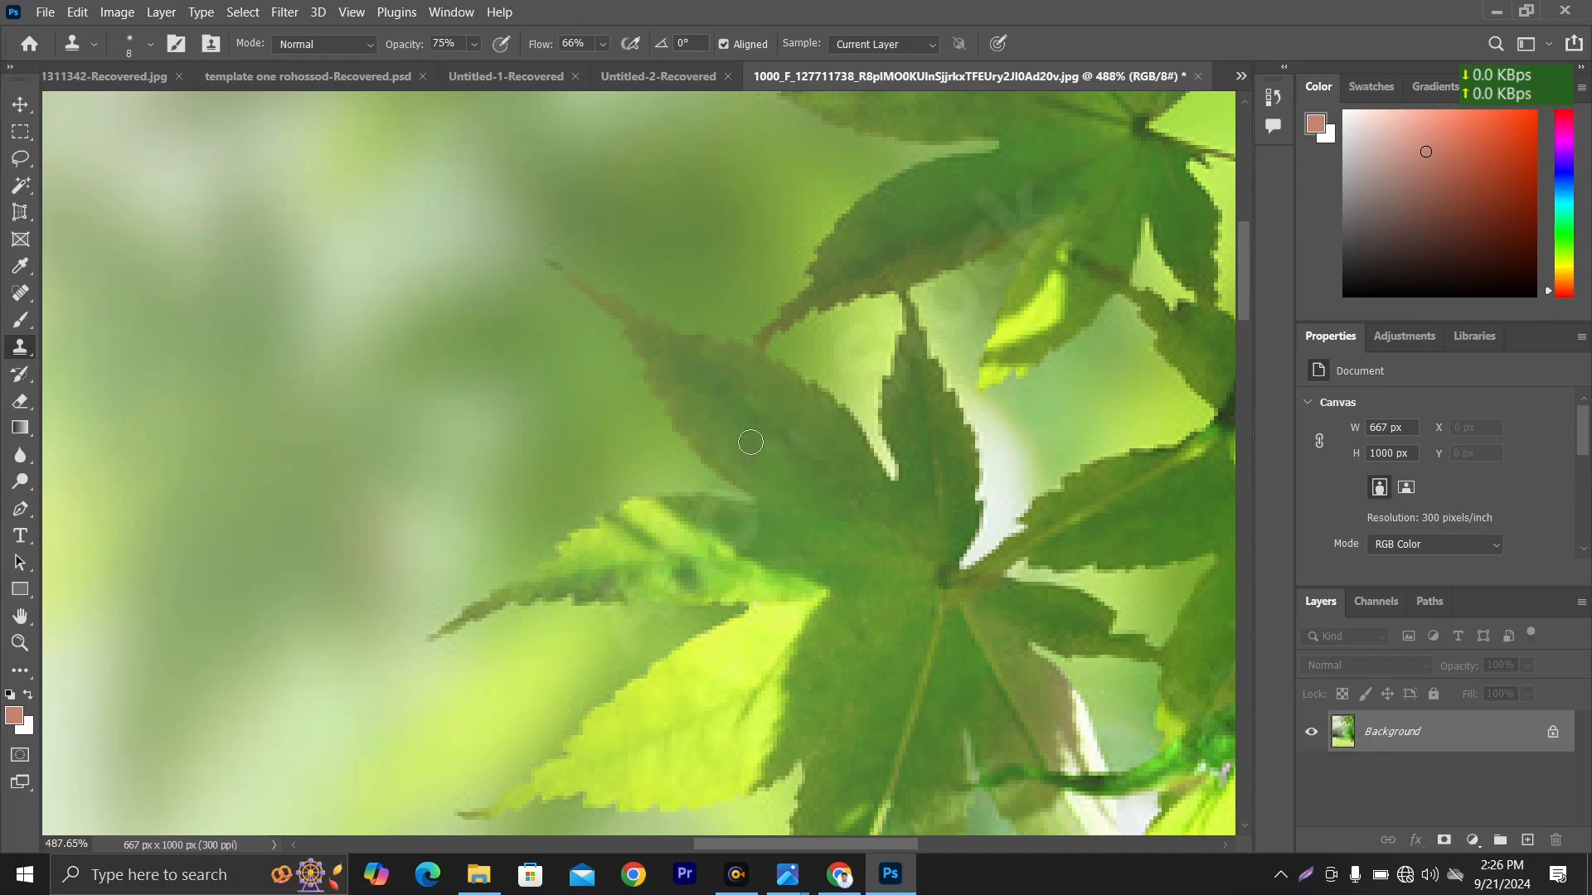
Step: Clone over the leftover watermark letters on the upper maple leaf and the gap beneath it, using a 6-pixel brush
{"action": "scroll", "coordinate": [750, 440], "scroll_direction": "down", "scroll_amount": 3}
{"action": "scroll", "coordinate": [829, 498], "scroll_direction": "up", "scroll_amount": 5}
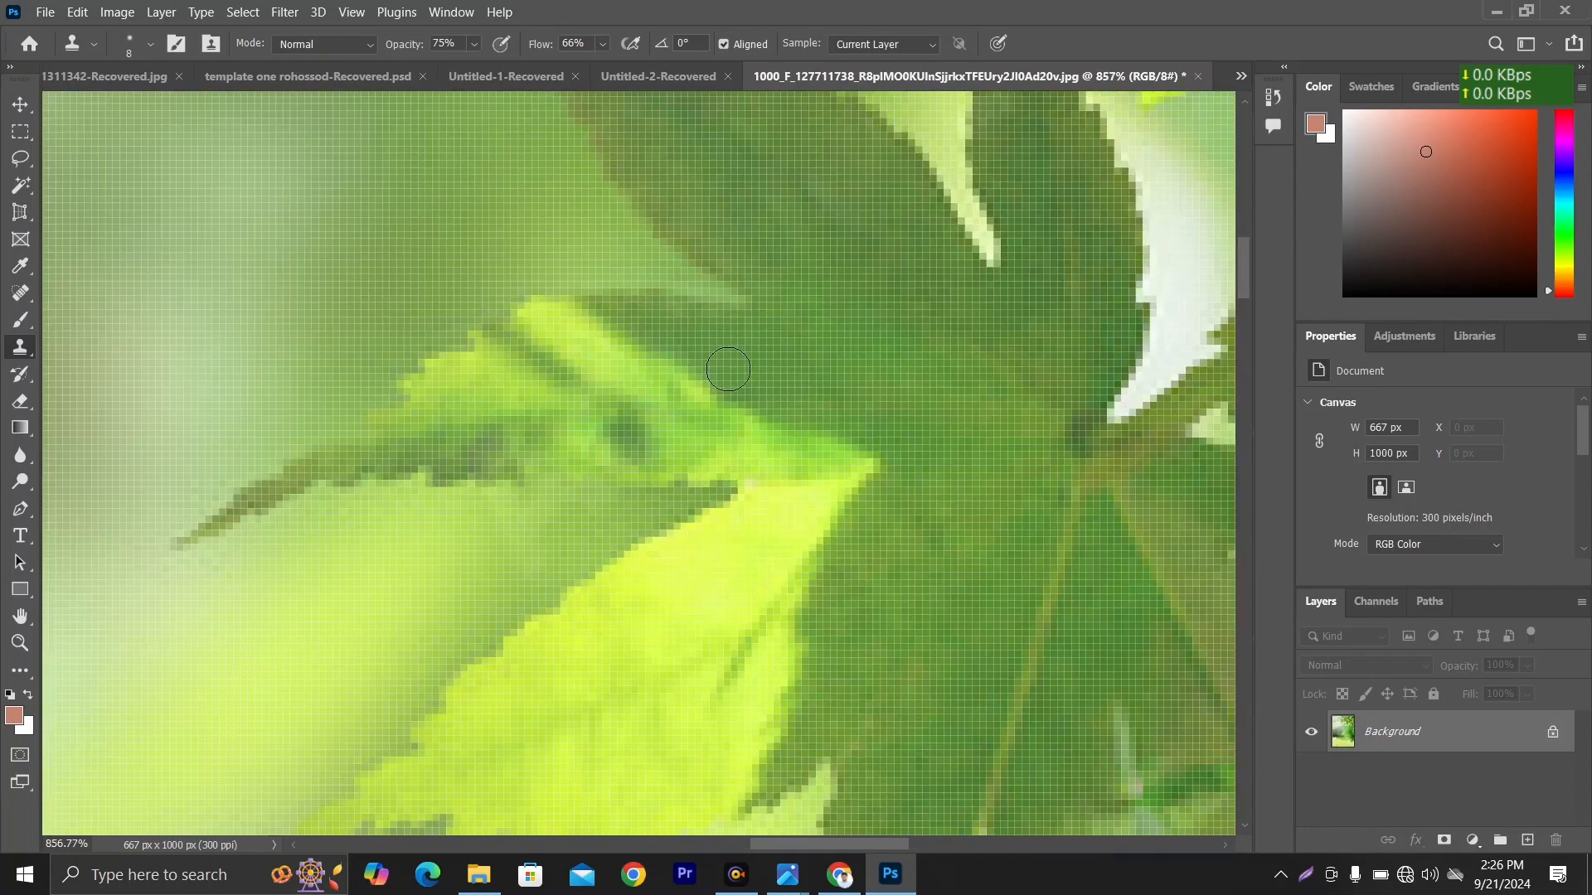
{"action": "scroll", "coordinate": [713, 357], "scroll_direction": "down", "scroll_amount": 5}
{"action": "scroll", "coordinate": [693, 409], "scroll_direction": "up", "scroll_amount": 5}
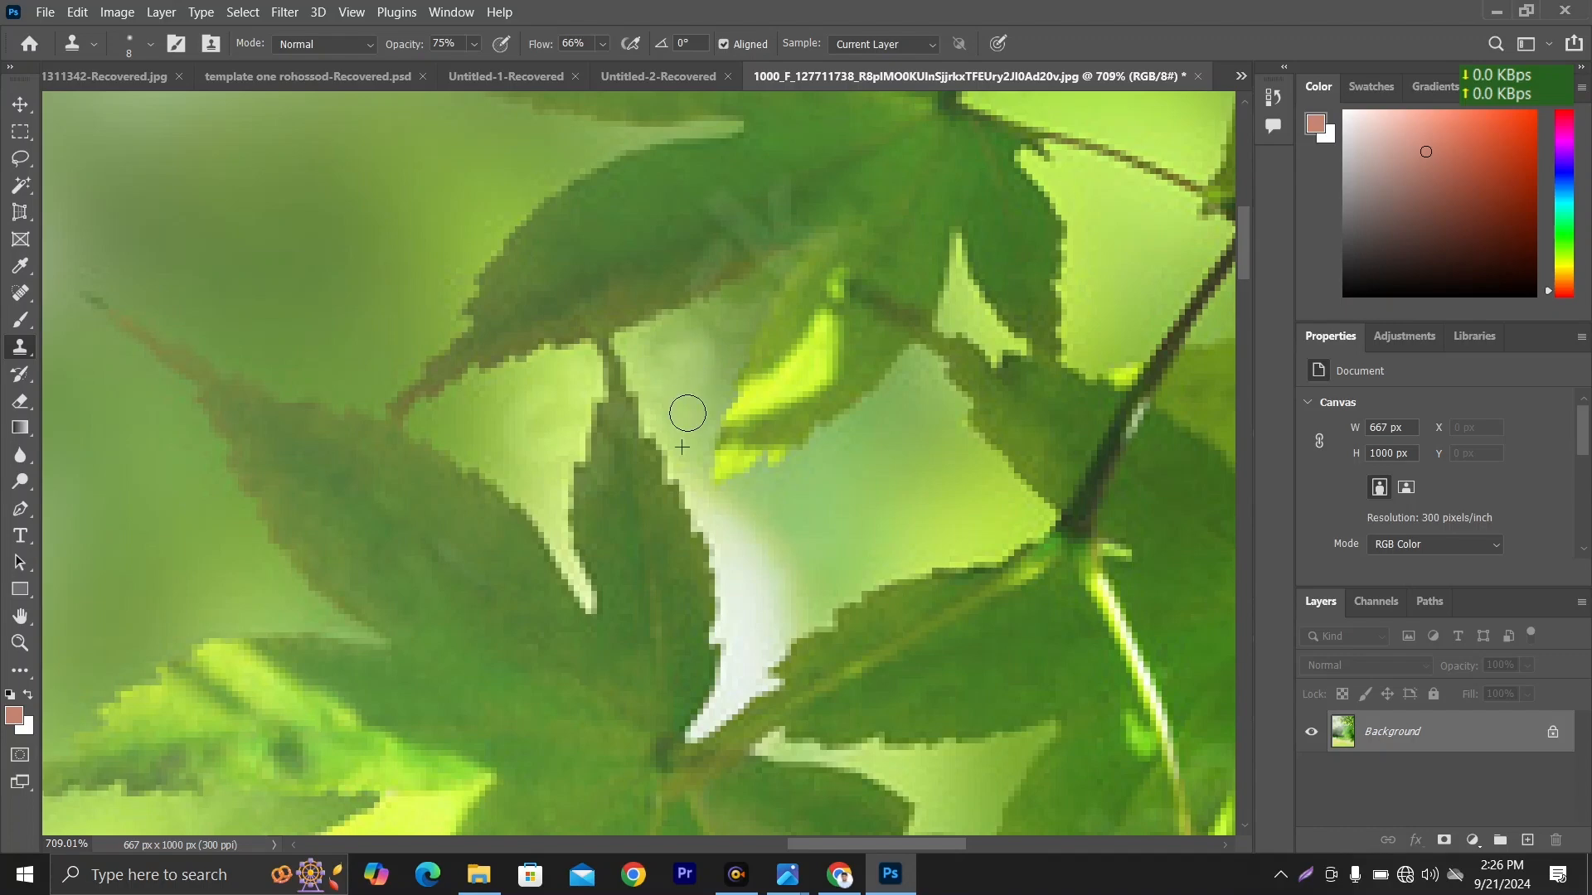
{"action": "scroll", "coordinate": [693, 349], "scroll_direction": "up", "scroll_amount": 2}
{"action": "scroll", "coordinate": [710, 374], "scroll_direction": "down", "scroll_amount": 3}
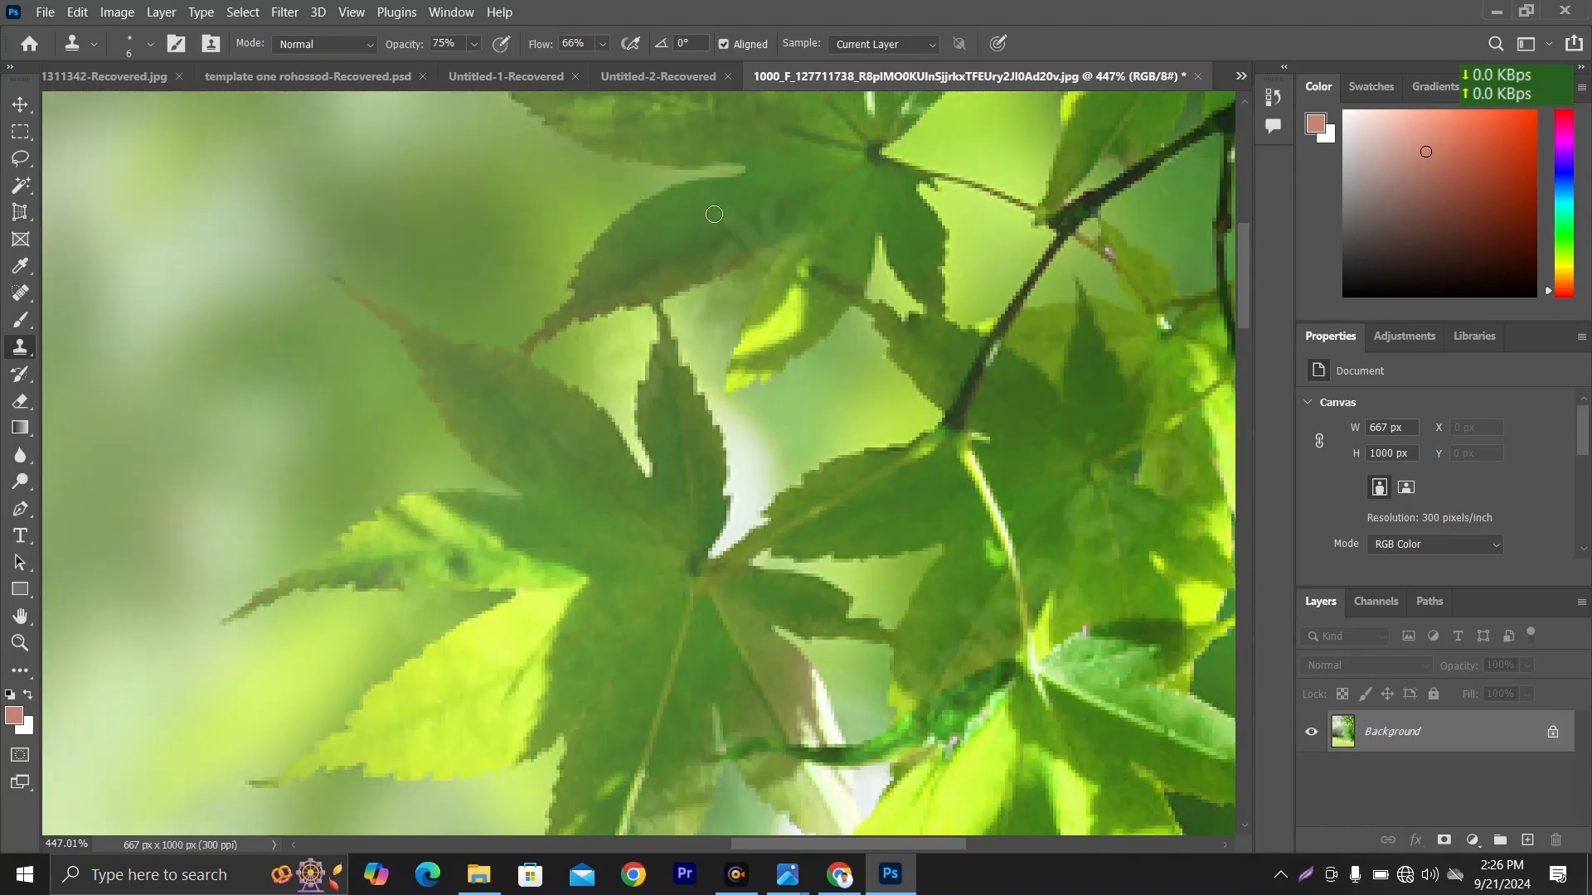
{"action": "left_click_drag", "start_coordinate": [733, 214], "coordinate": [748, 213]}
{"action": "scroll", "coordinate": [738, 261], "scroll_direction": "up", "scroll_amount": 3}
{"action": "scroll", "coordinate": [586, 300], "scroll_direction": "down", "scroll_amount": 3}
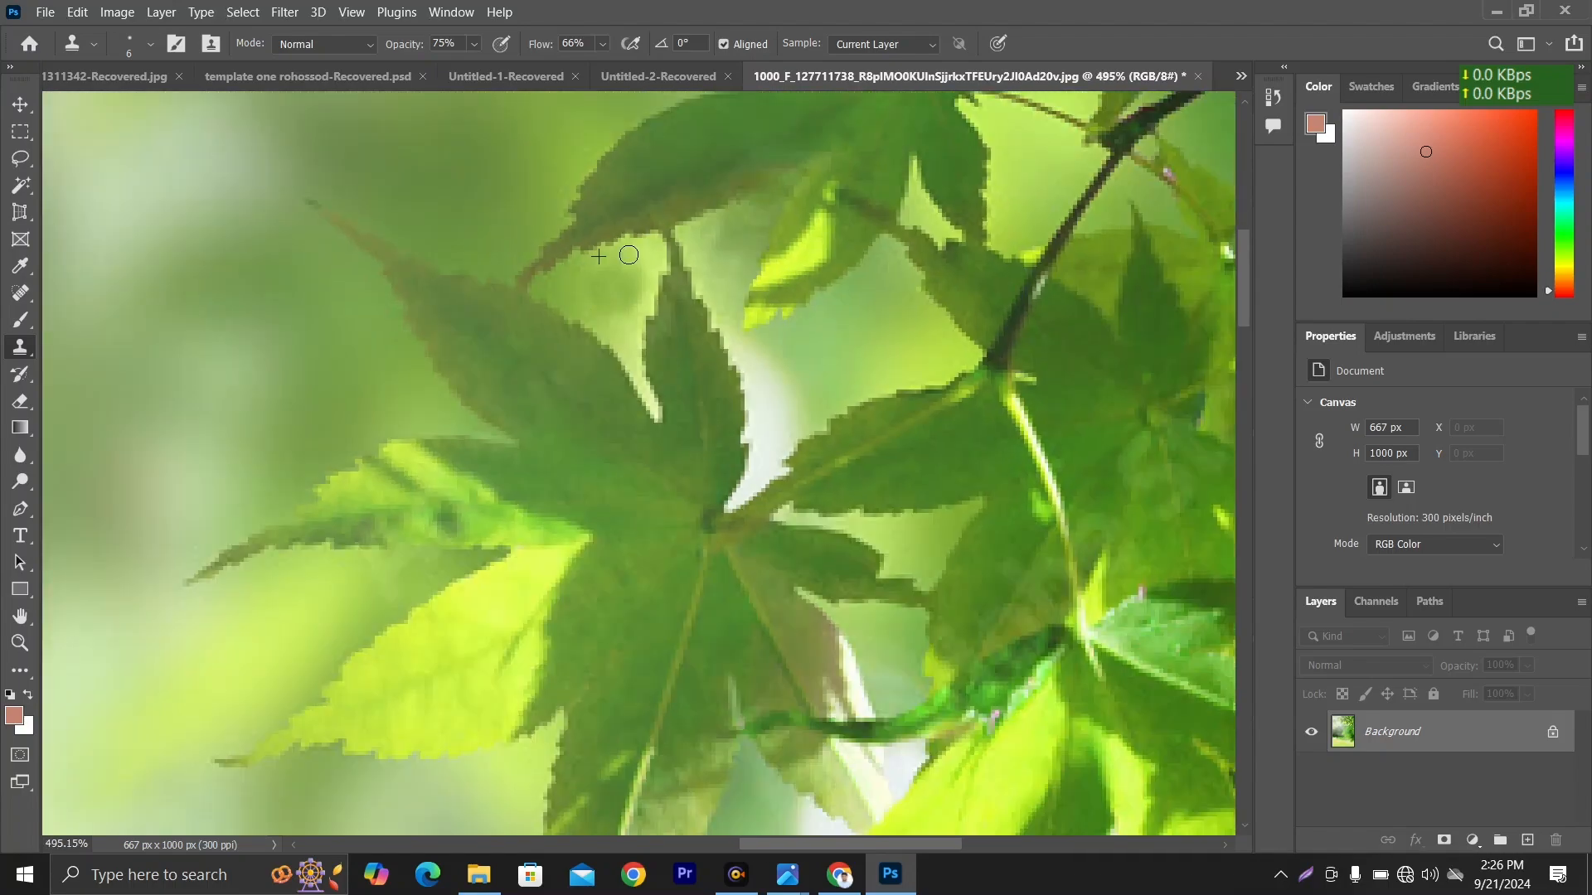
{"action": "scroll", "coordinate": [655, 282], "scroll_direction": "down", "scroll_amount": 5}
{"action": "scroll", "coordinate": [771, 321], "scroll_direction": "up", "scroll_amount": 4}
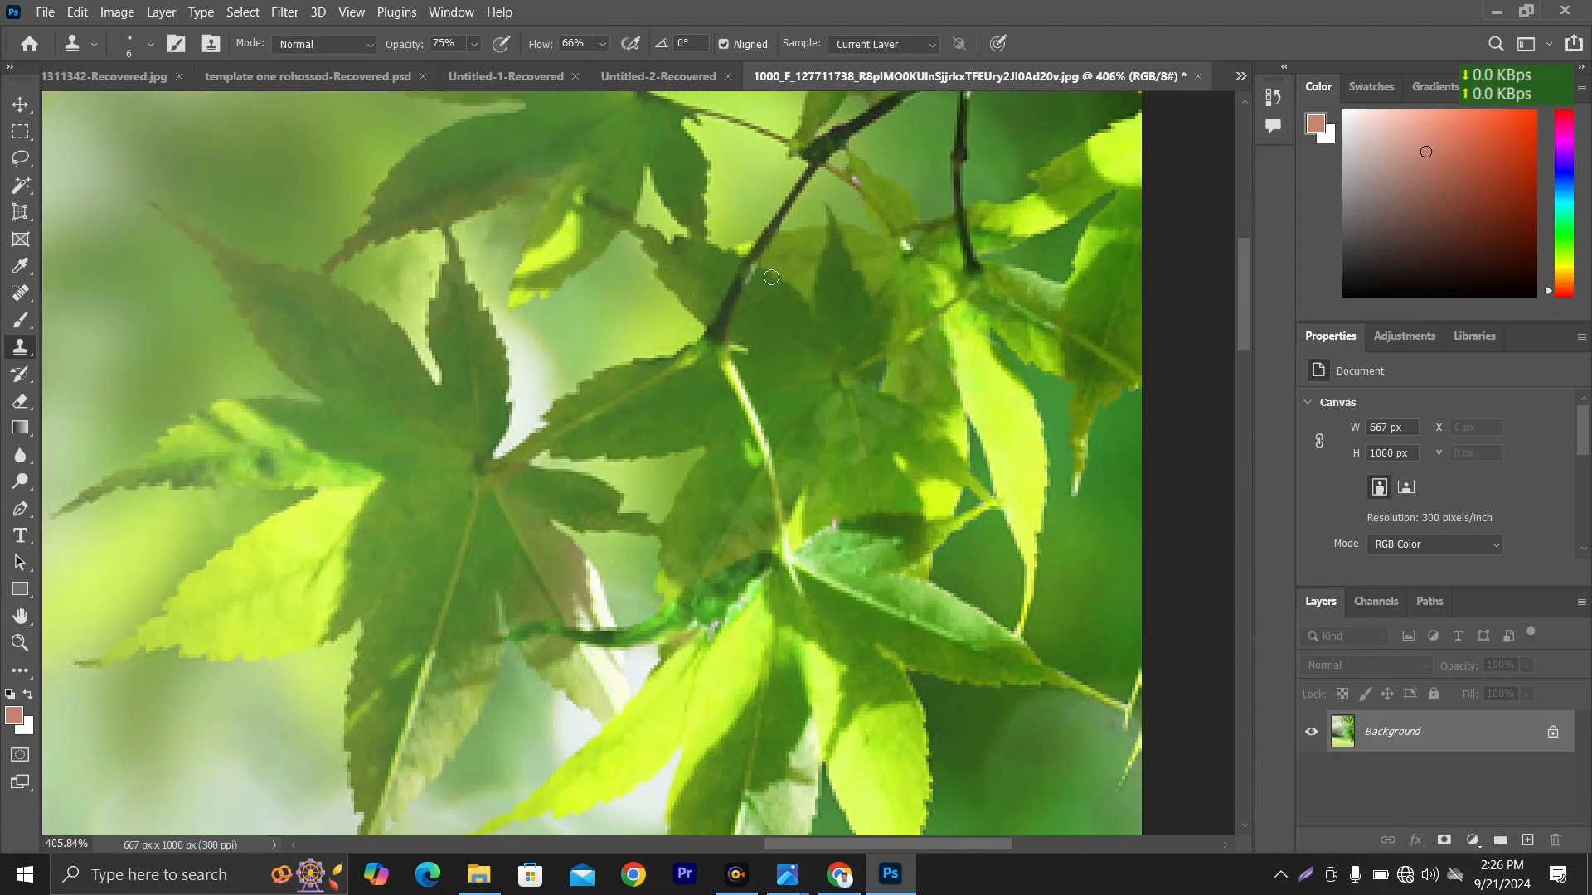
Step: Examine the retouched maple leaves and the branch up close for leftover watermark traces
{"action": "scroll", "coordinate": [779, 322], "scroll_direction": "down", "scroll_amount": 3}
{"action": "left_click_drag", "start_coordinate": [779, 322], "coordinate": [684, 213]}
{"action": "scroll", "coordinate": [683, 213], "scroll_direction": "up", "scroll_amount": 2}
{"action": "scroll", "coordinate": [664, 291], "scroll_direction": "down", "scroll_amount": 4}
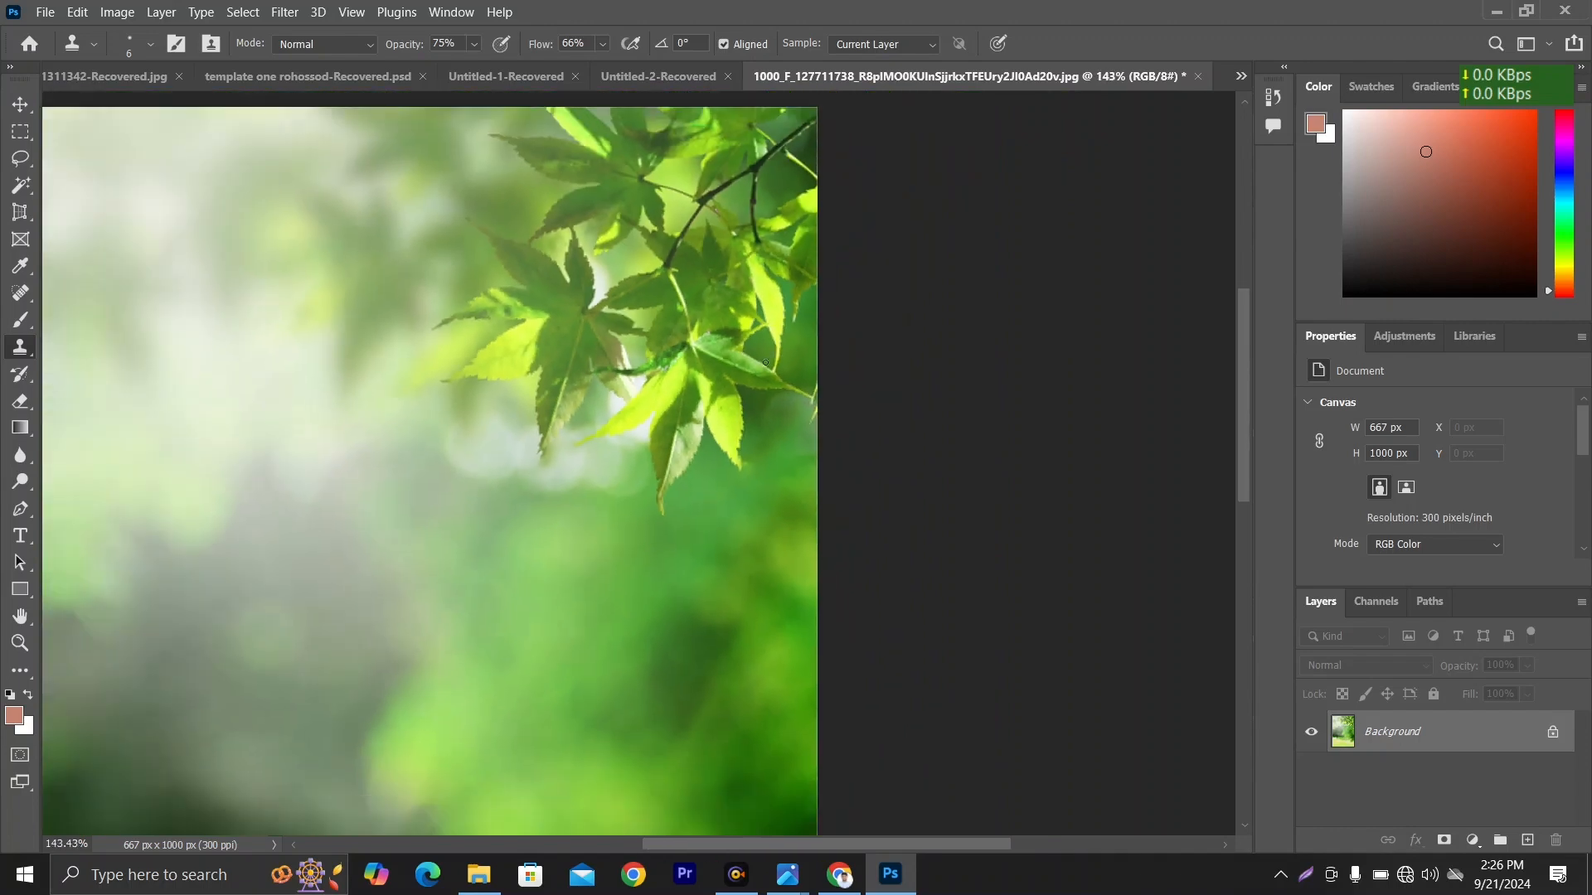
{"action": "scroll", "coordinate": [658, 337], "scroll_direction": "up", "scroll_amount": 2}
{"action": "scroll", "coordinate": [657, 336], "scroll_direction": "up", "scroll_amount": 2}
{"action": "scroll", "coordinate": [435, 399], "scroll_direction": "down", "scroll_amount": 3}
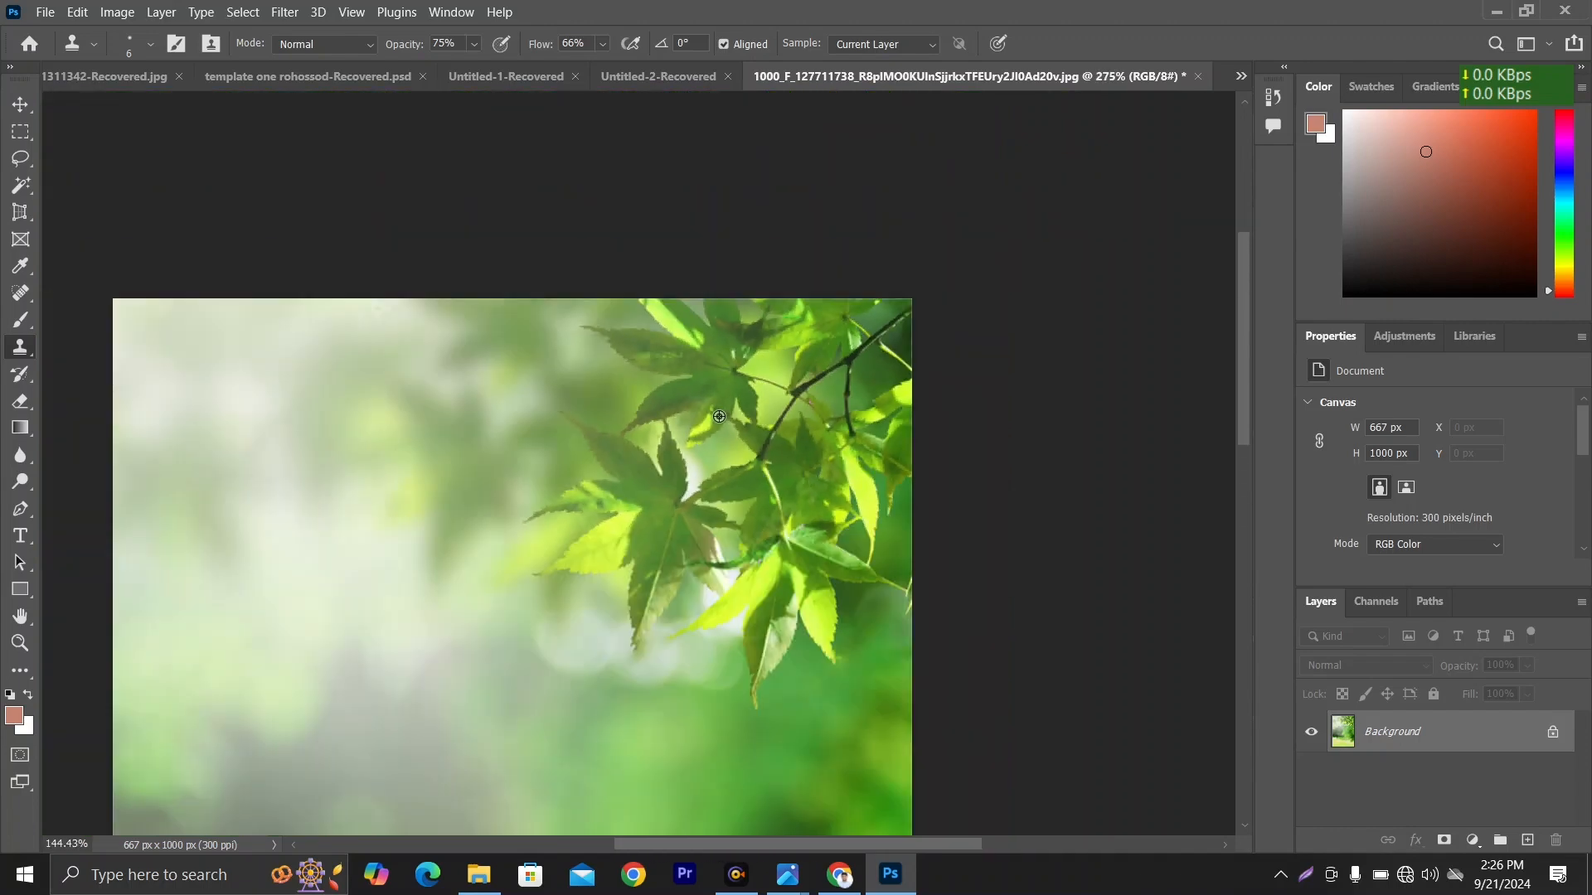
{"action": "left_click_drag", "start_coordinate": [761, 522], "coordinate": [818, 444]}
{"action": "scroll", "coordinate": [819, 445], "scroll_direction": "up", "scroll_amount": 4}
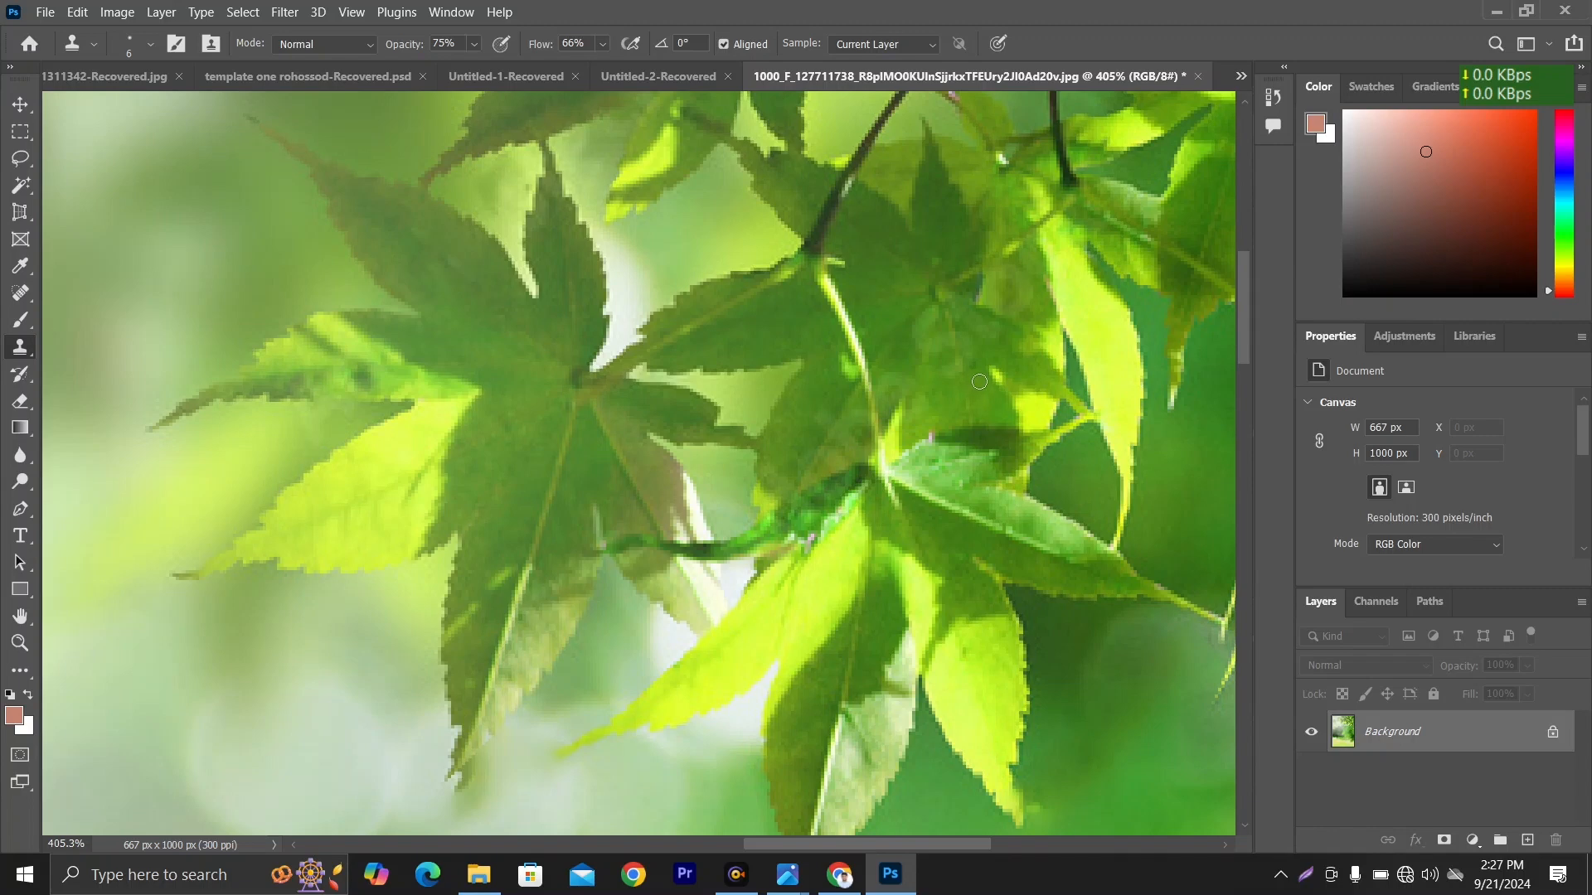
{"action": "scroll", "coordinate": [907, 377], "scroll_direction": "up", "scroll_amount": 2}
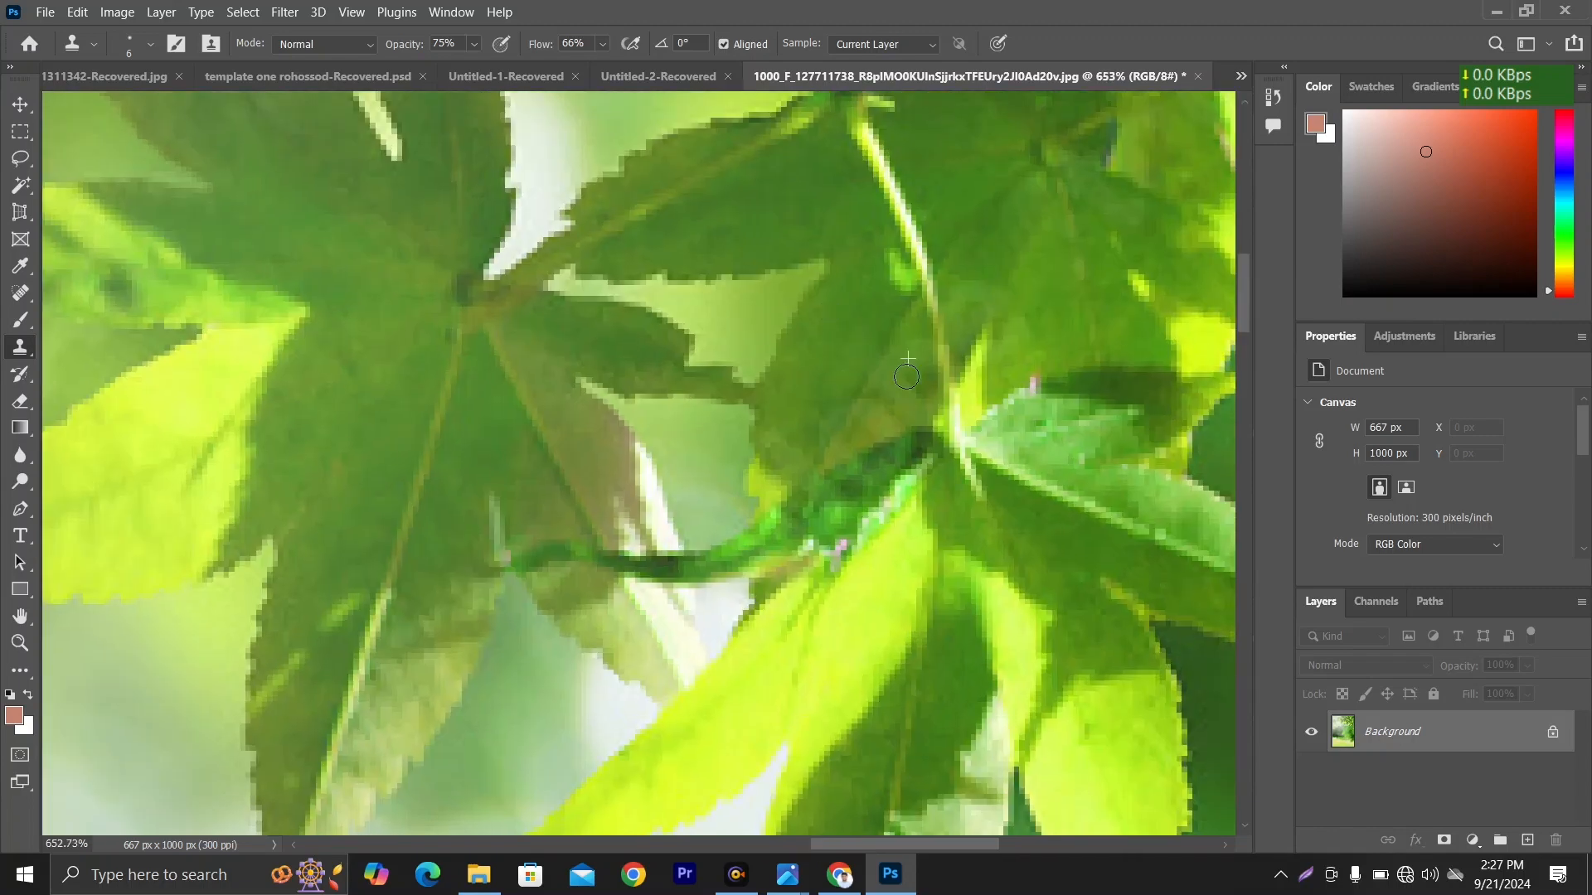
{"action": "scroll", "coordinate": [907, 377], "scroll_direction": "down", "scroll_amount": 4}
{"action": "scroll", "coordinate": [979, 433], "scroll_direction": "down", "scroll_amount": 2}
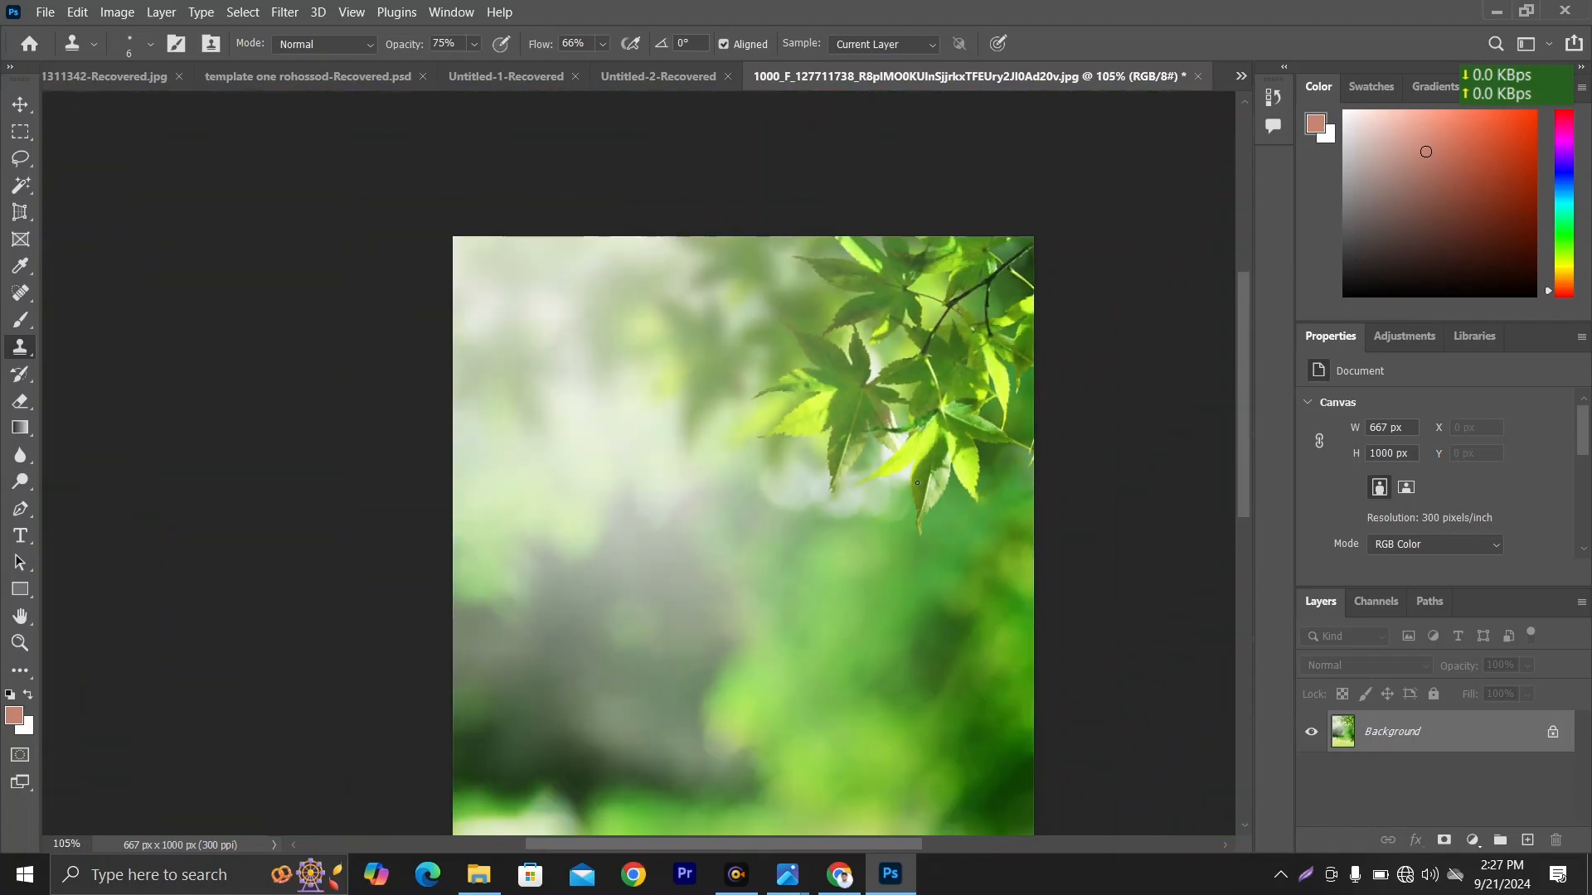
Step: Review the whole cleaned image, from the maple leaves to the blurred trees and grass, for remaining watermark marks
{"action": "scroll", "coordinate": [949, 477], "scroll_direction": "down", "scroll_amount": 2}
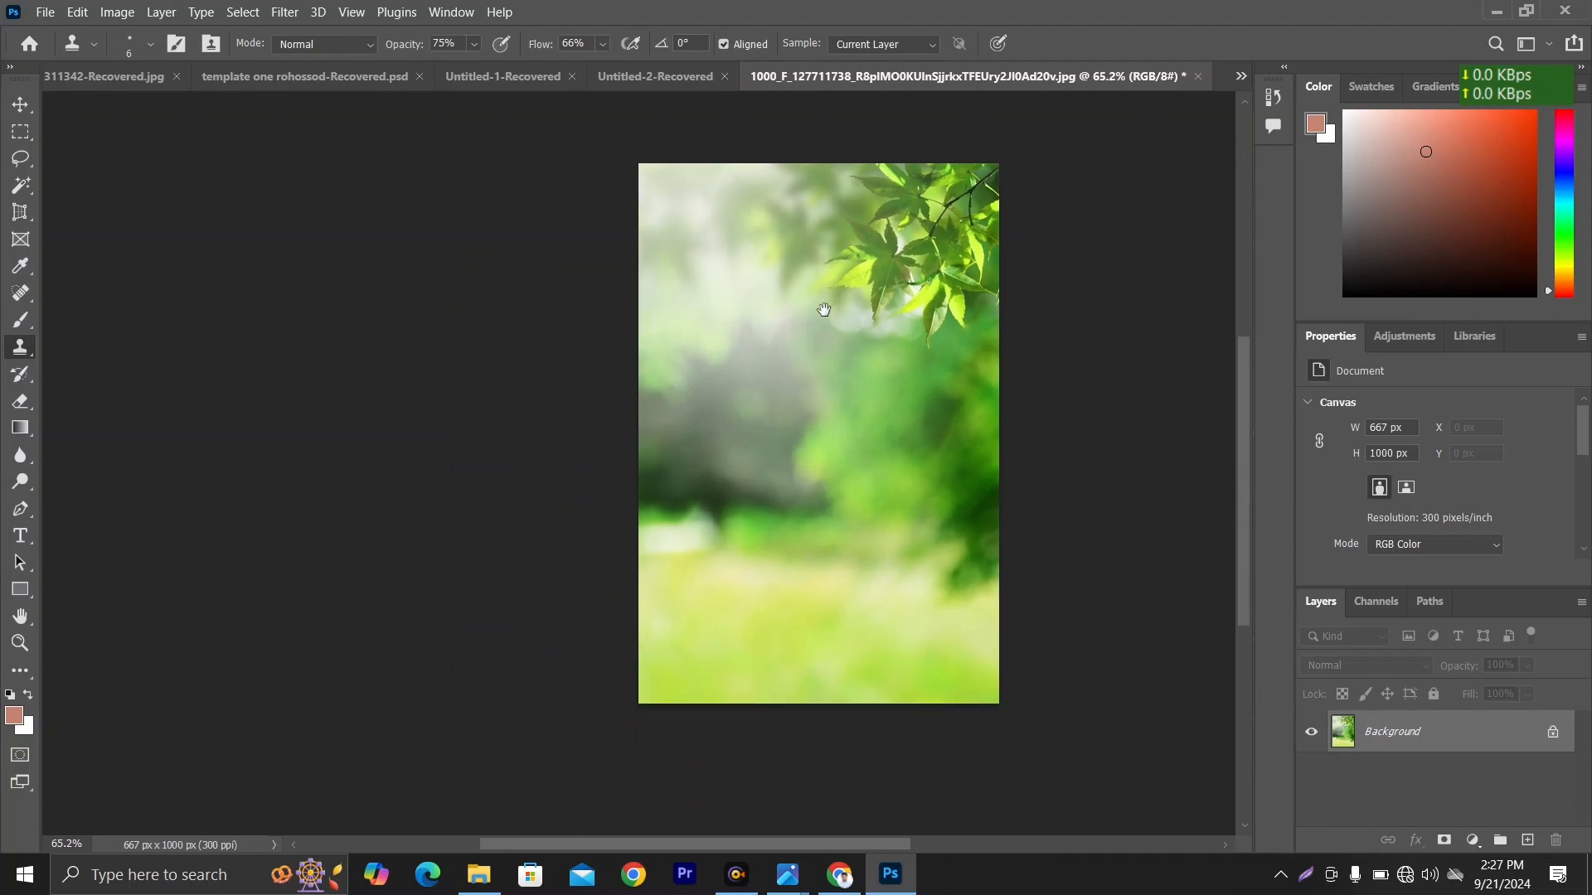
{"action": "scroll", "coordinate": [814, 359], "scroll_direction": "up", "scroll_amount": 3}
{"action": "scroll", "coordinate": [814, 360], "scroll_direction": "up", "scroll_amount": 1}
{"action": "scroll", "coordinate": [764, 472], "scroll_direction": "down", "scroll_amount": 3}
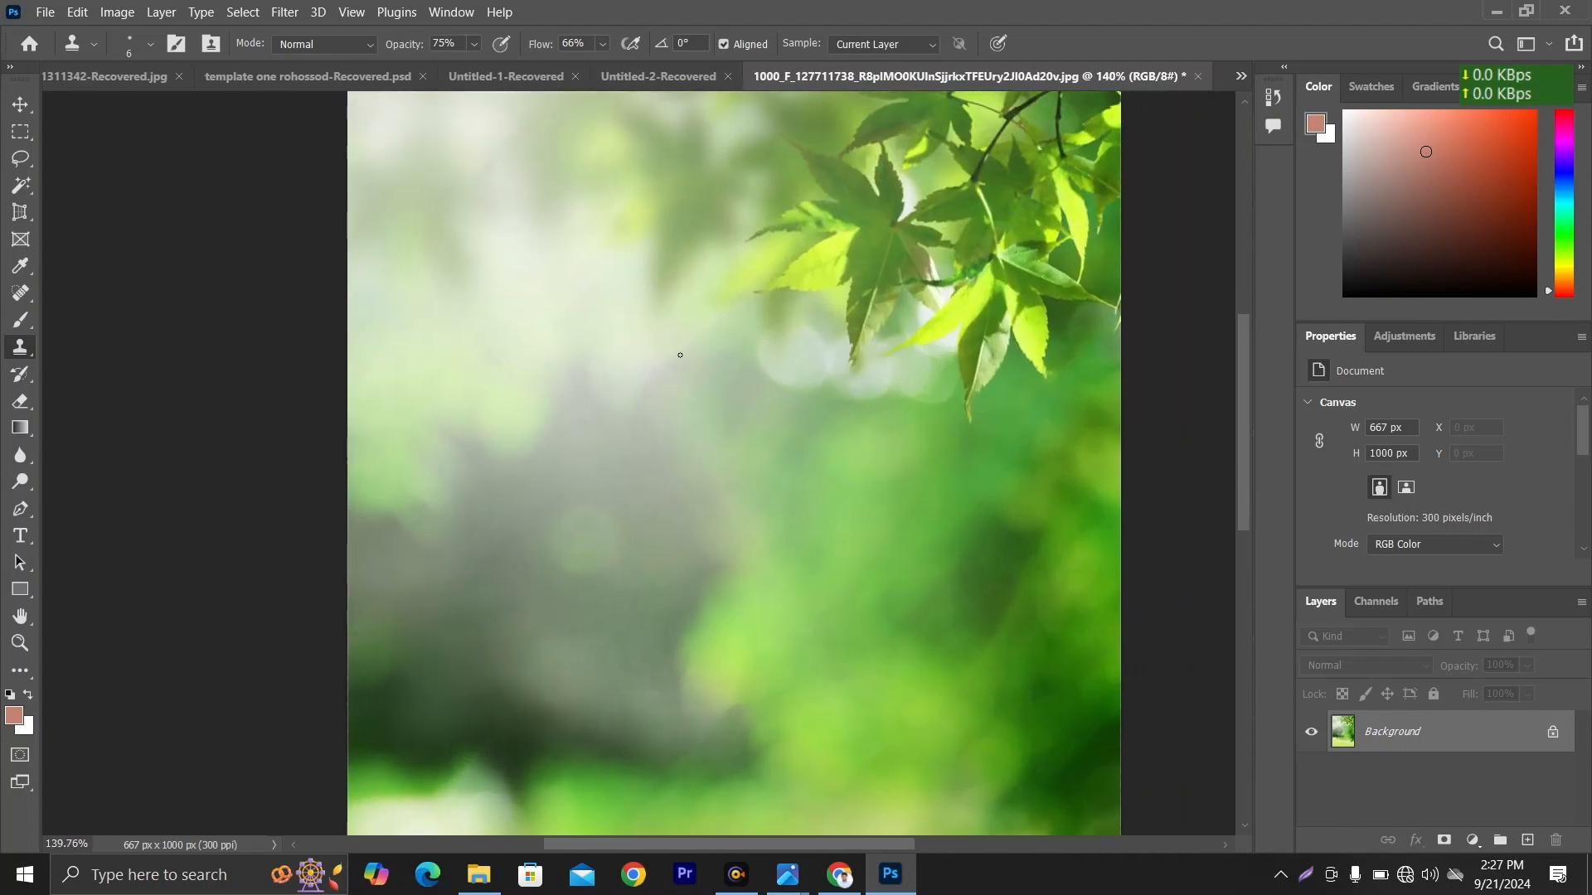
{"action": "scroll", "coordinate": [681, 322], "scroll_direction": "down", "scroll_amount": 2}
{"action": "scroll", "coordinate": [664, 299], "scroll_direction": "up", "scroll_amount": 3}
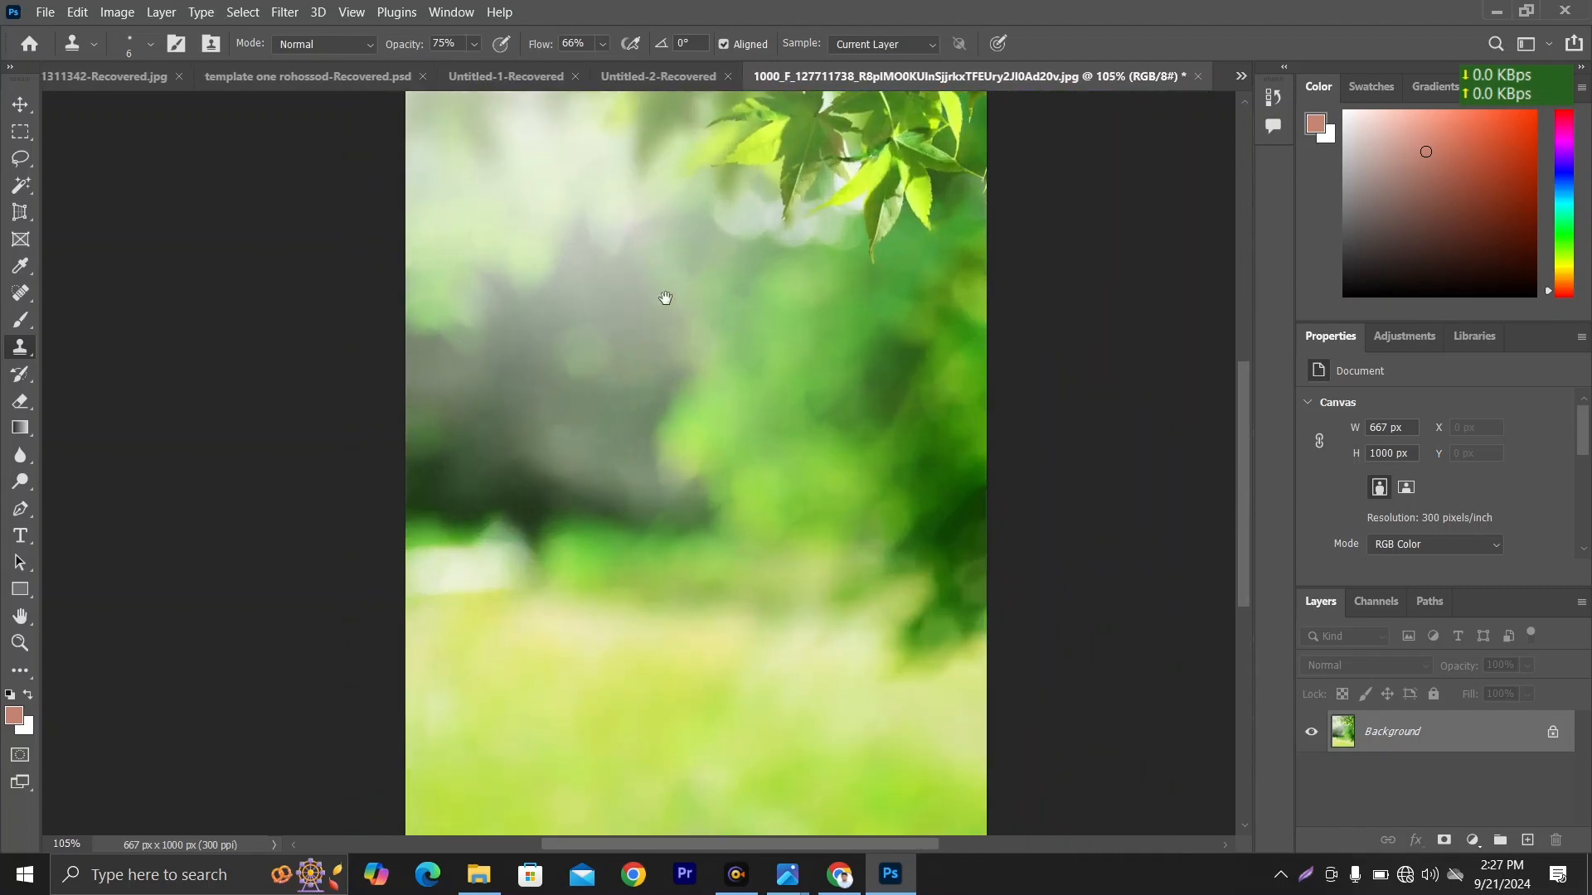
{"action": "scroll", "coordinate": [744, 386], "scroll_direction": "down", "scroll_amount": 2}
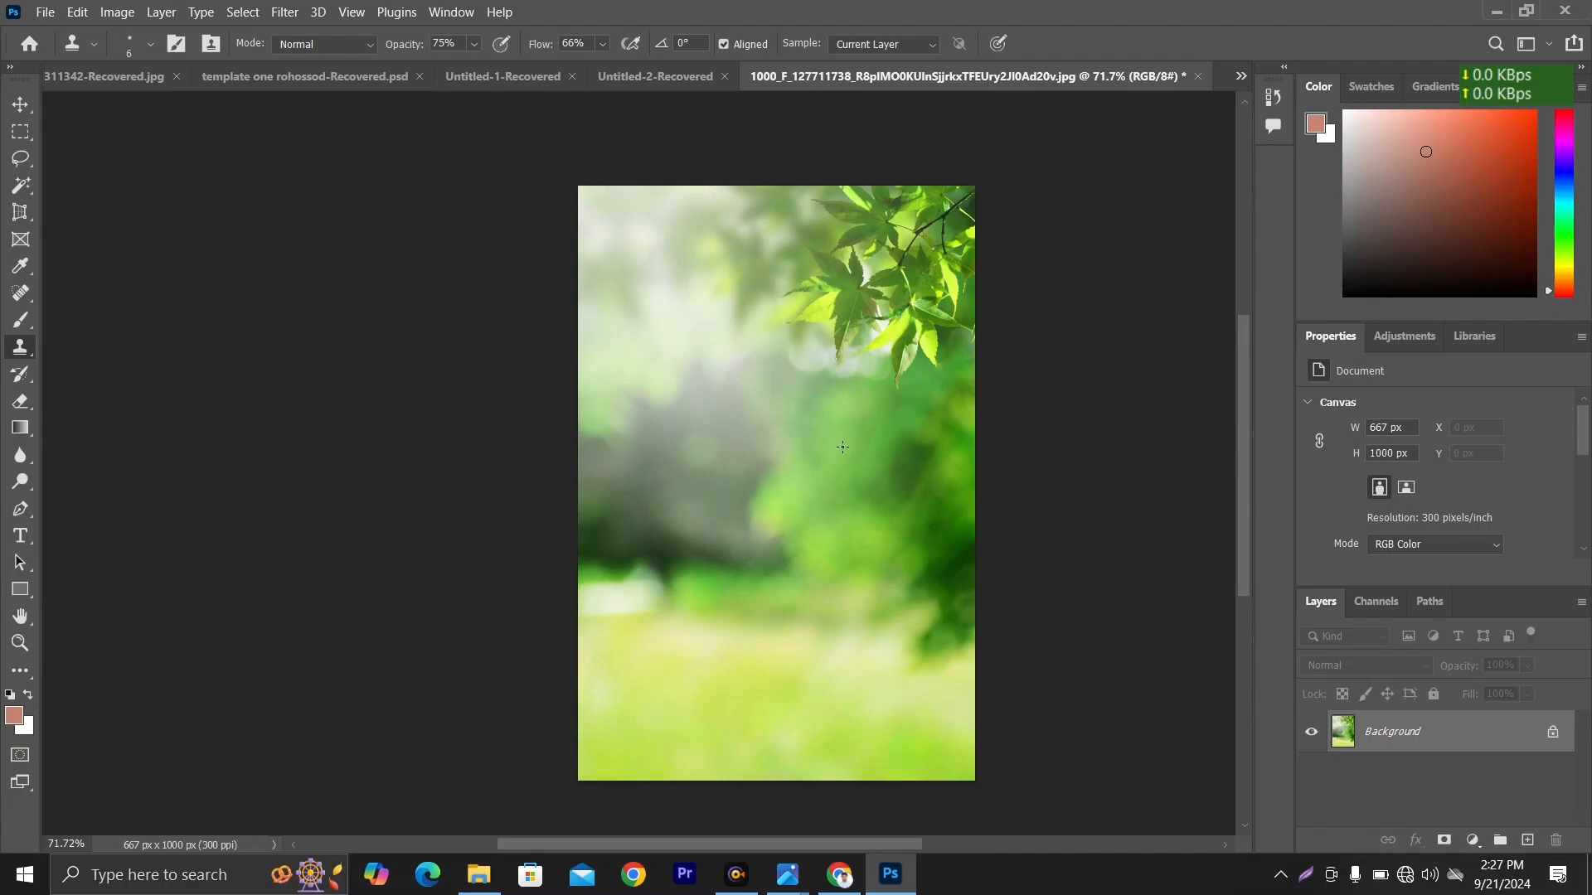
{"action": "scroll", "coordinate": [843, 447], "scroll_direction": "up", "scroll_amount": 3}
{"action": "scroll", "coordinate": [862, 353], "scroll_direction": "down", "scroll_amount": 3}
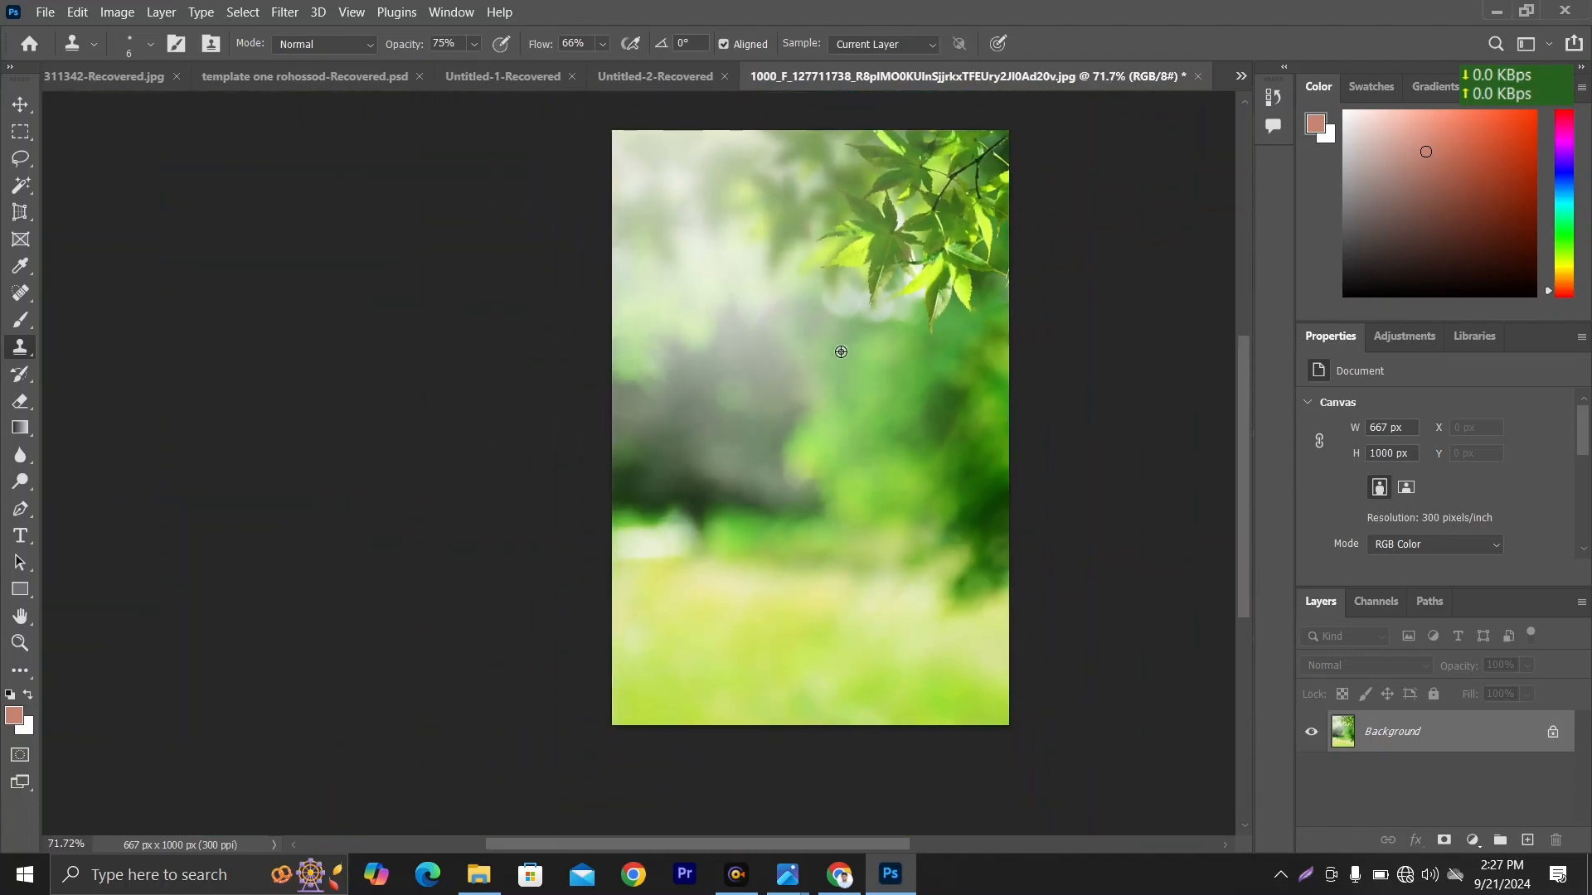
{"action": "left_click_drag", "start_coordinate": [841, 351], "coordinate": [855, 462]}
{"action": "scroll", "coordinate": [799, 403], "scroll_direction": "up", "scroll_amount": 2}
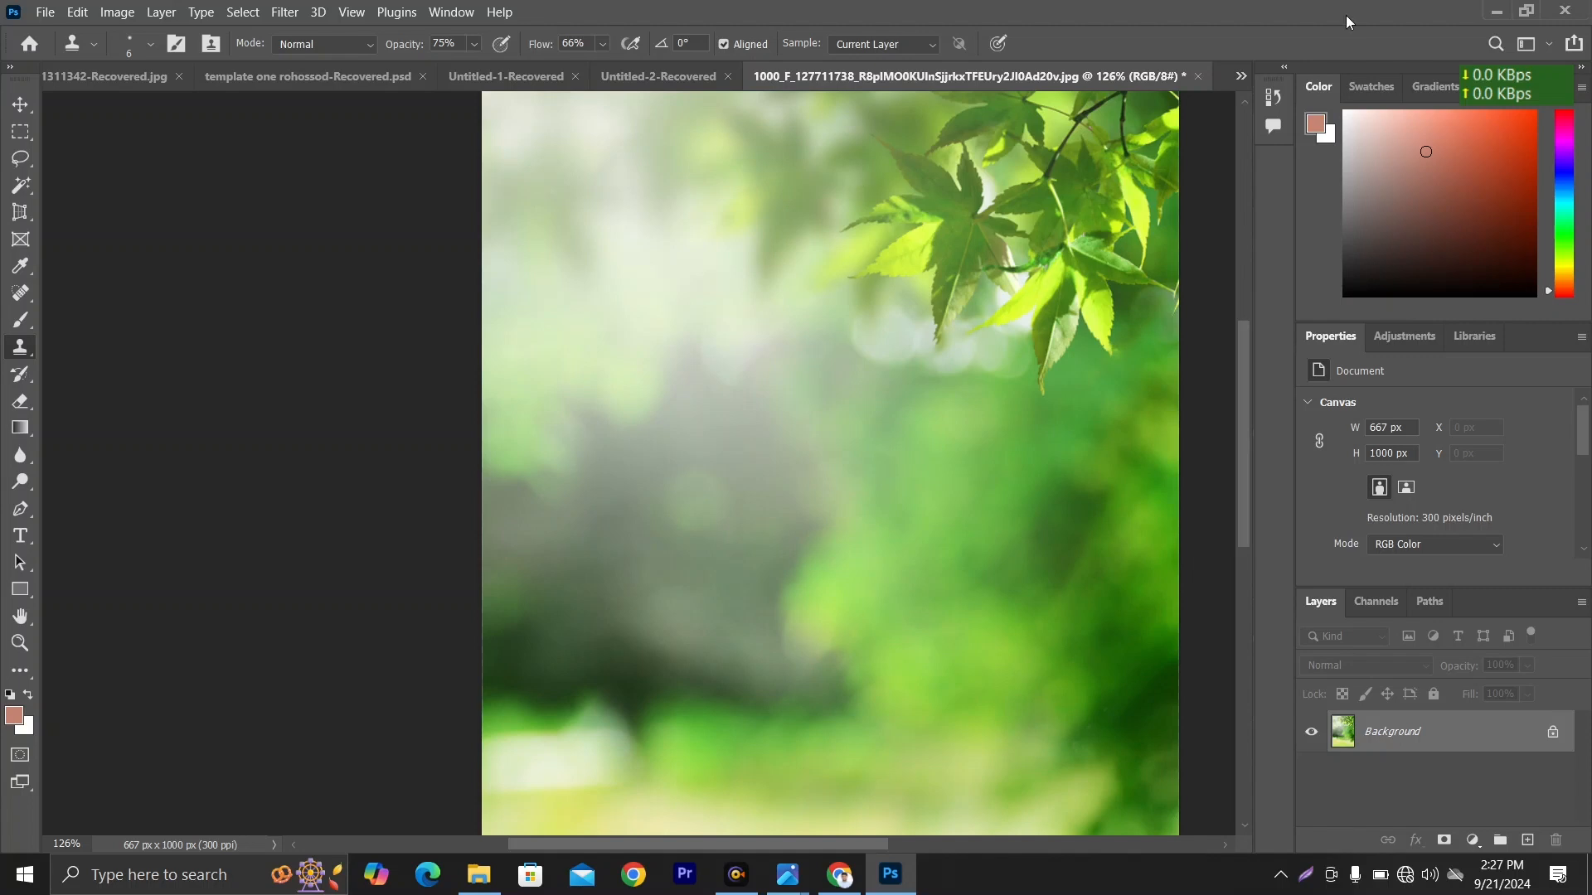
{"action": "scroll", "coordinate": [822, 377], "scroll_direction": "down", "scroll_amount": 5}
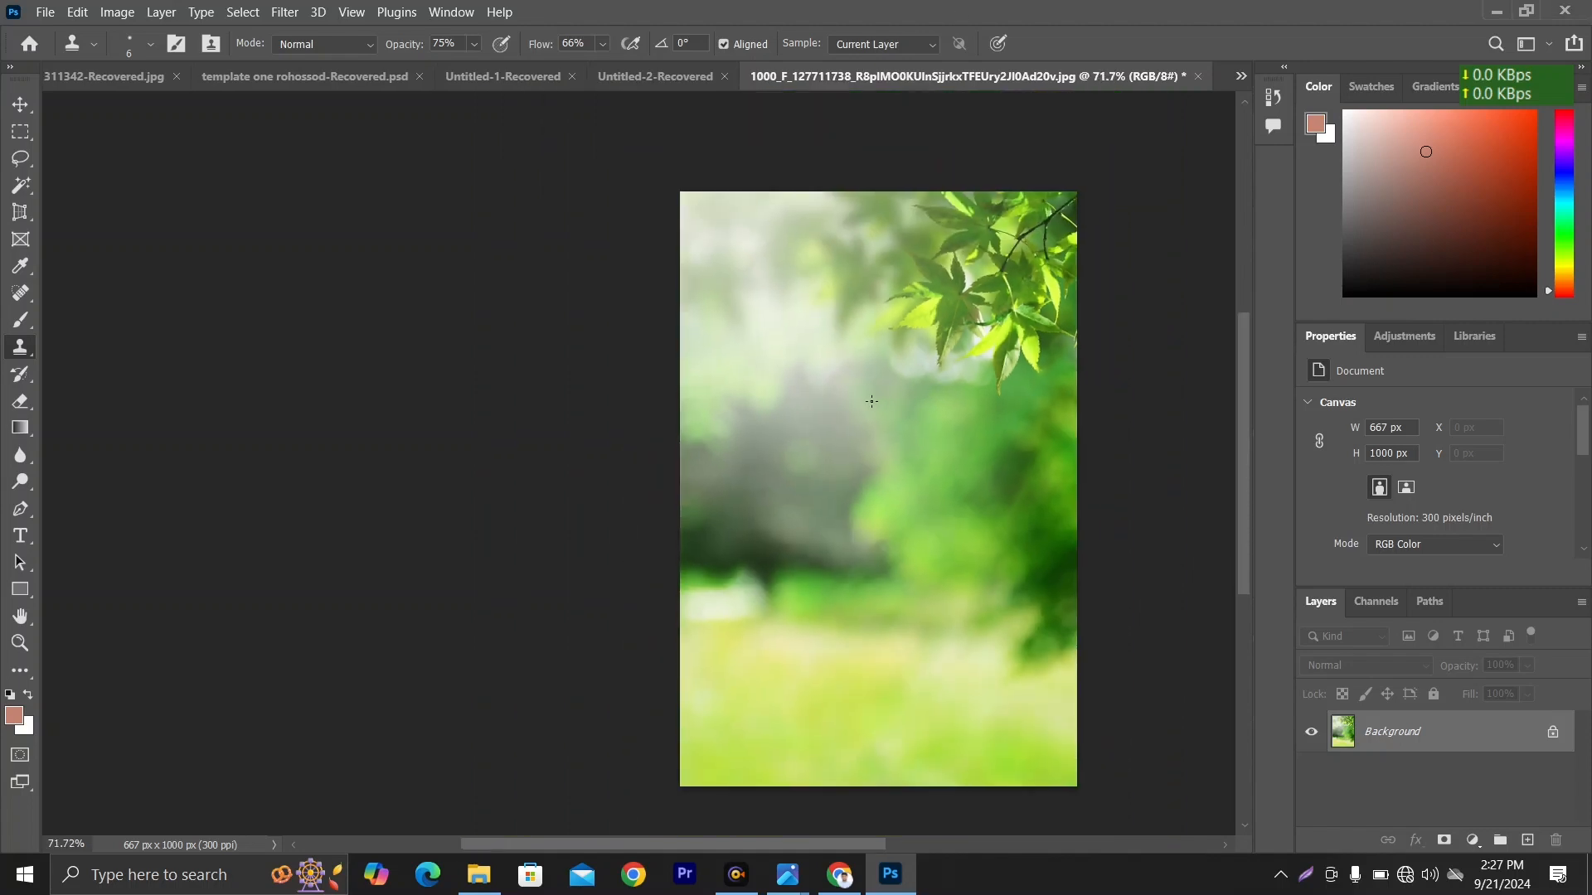
{"action": "scroll", "coordinate": [727, 403], "scroll_direction": "down", "scroll_amount": 2}
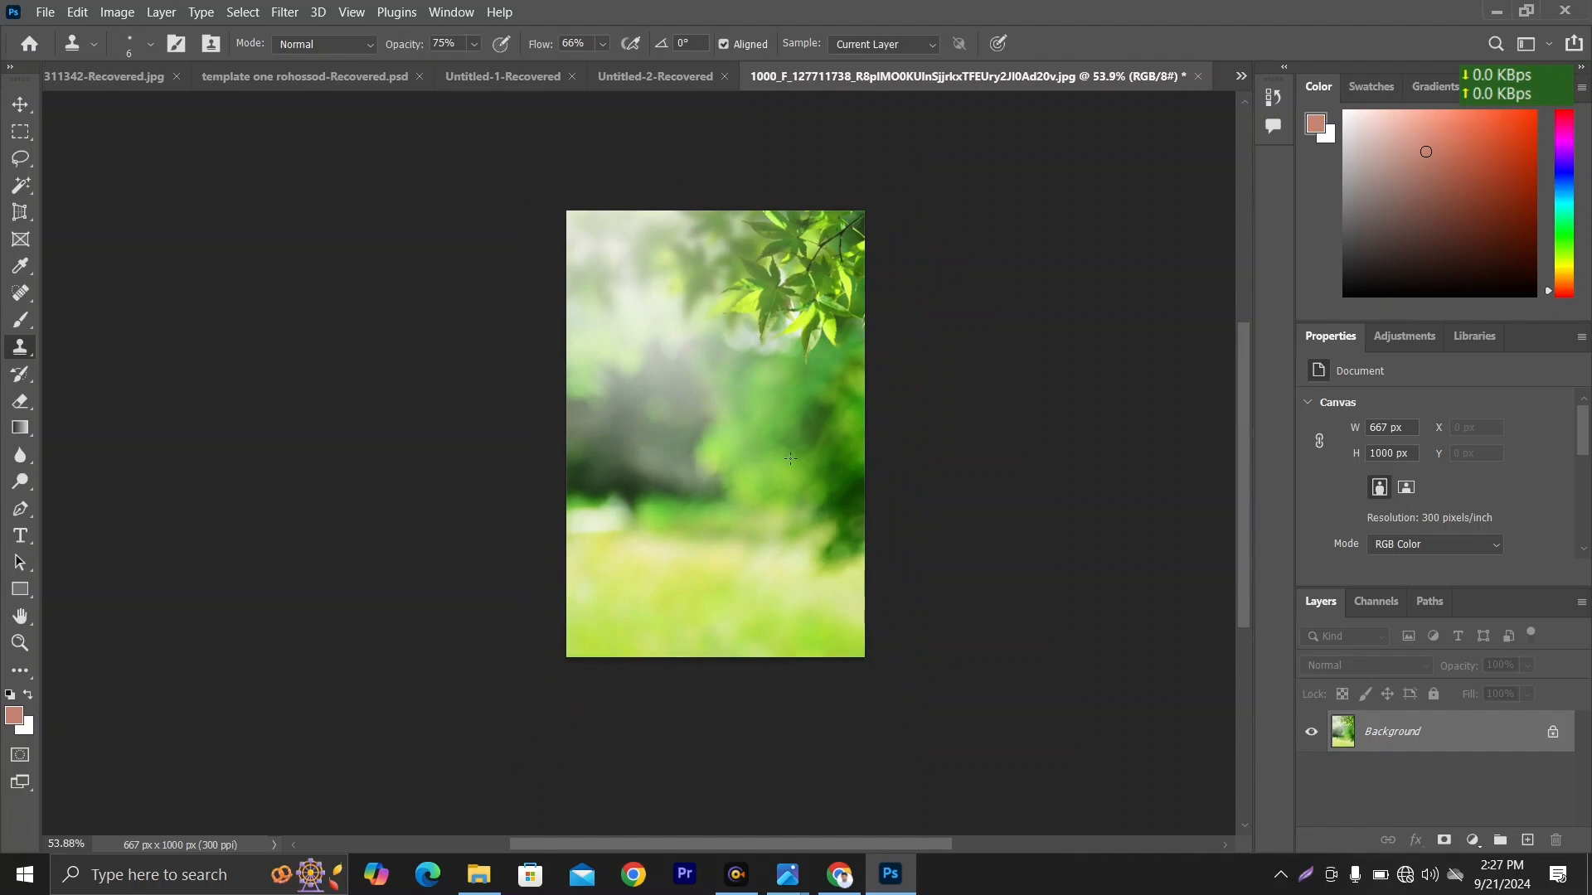
{"action": "scroll", "coordinate": [755, 429], "scroll_direction": "up", "scroll_amount": 2}
{"action": "left_click_drag", "start_coordinate": [770, 321], "coordinate": [812, 340]}
{"action": "scroll", "coordinate": [743, 383], "scroll_direction": "down", "scroll_amount": 4}
{"action": "scroll", "coordinate": [811, 341], "scroll_direction": "up", "scroll_amount": 3}
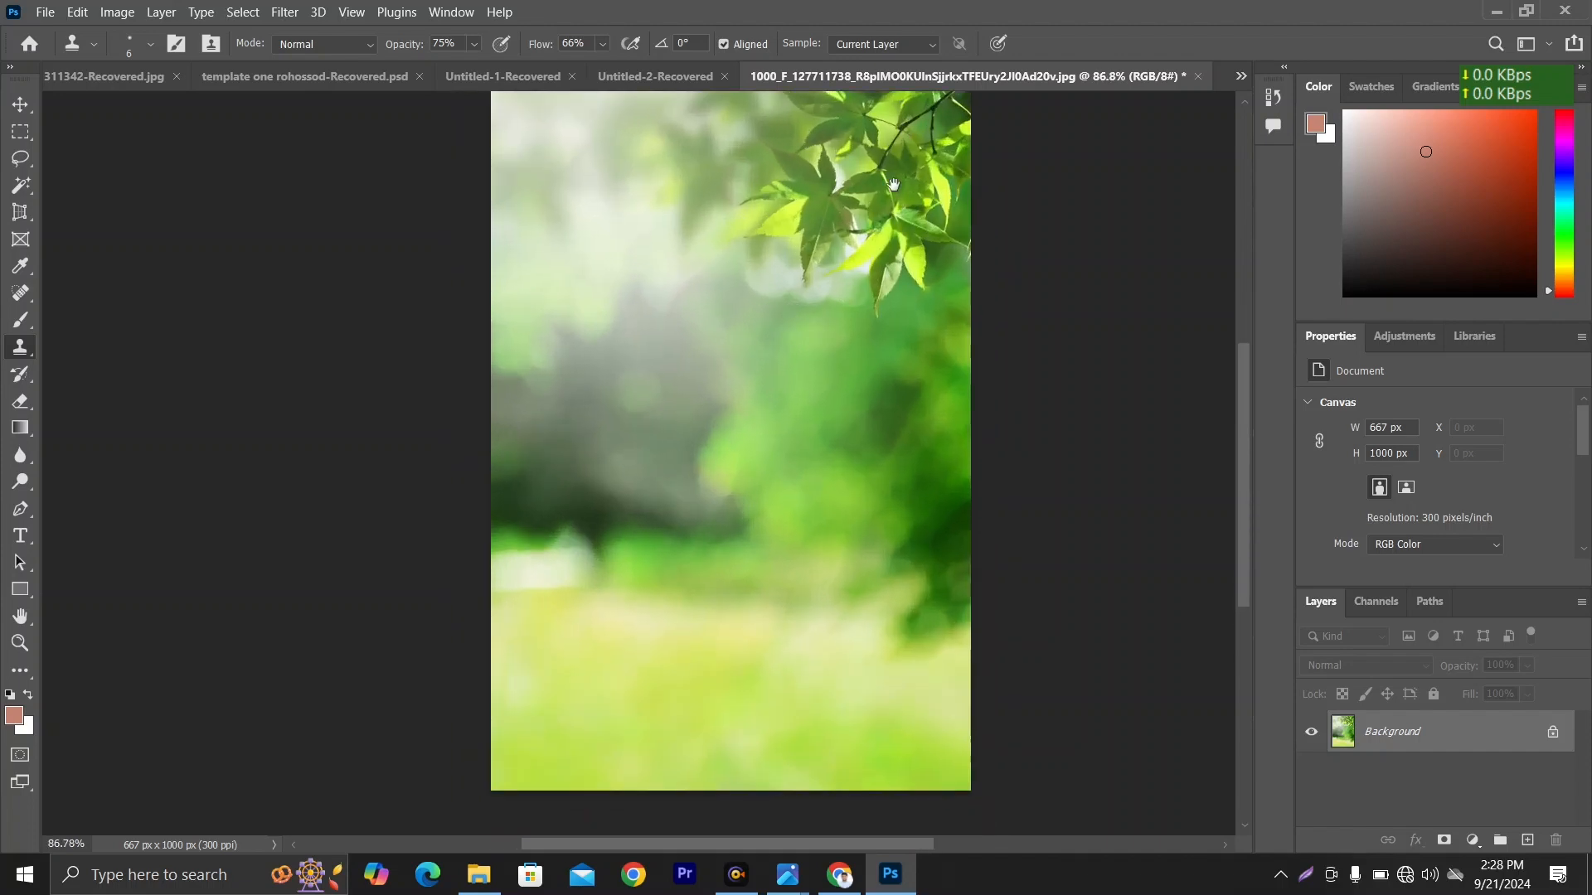
{"action": "left_click_drag", "start_coordinate": [893, 184], "coordinate": [876, 233]}
{"action": "scroll", "coordinate": [827, 273], "scroll_direction": "down", "scroll_amount": 2}
{"action": "scroll", "coordinate": [883, 363], "scroll_direction": "down", "scroll_amount": 2}
{"action": "scroll", "coordinate": [872, 313], "scroll_direction": "up", "scroll_amount": 2}
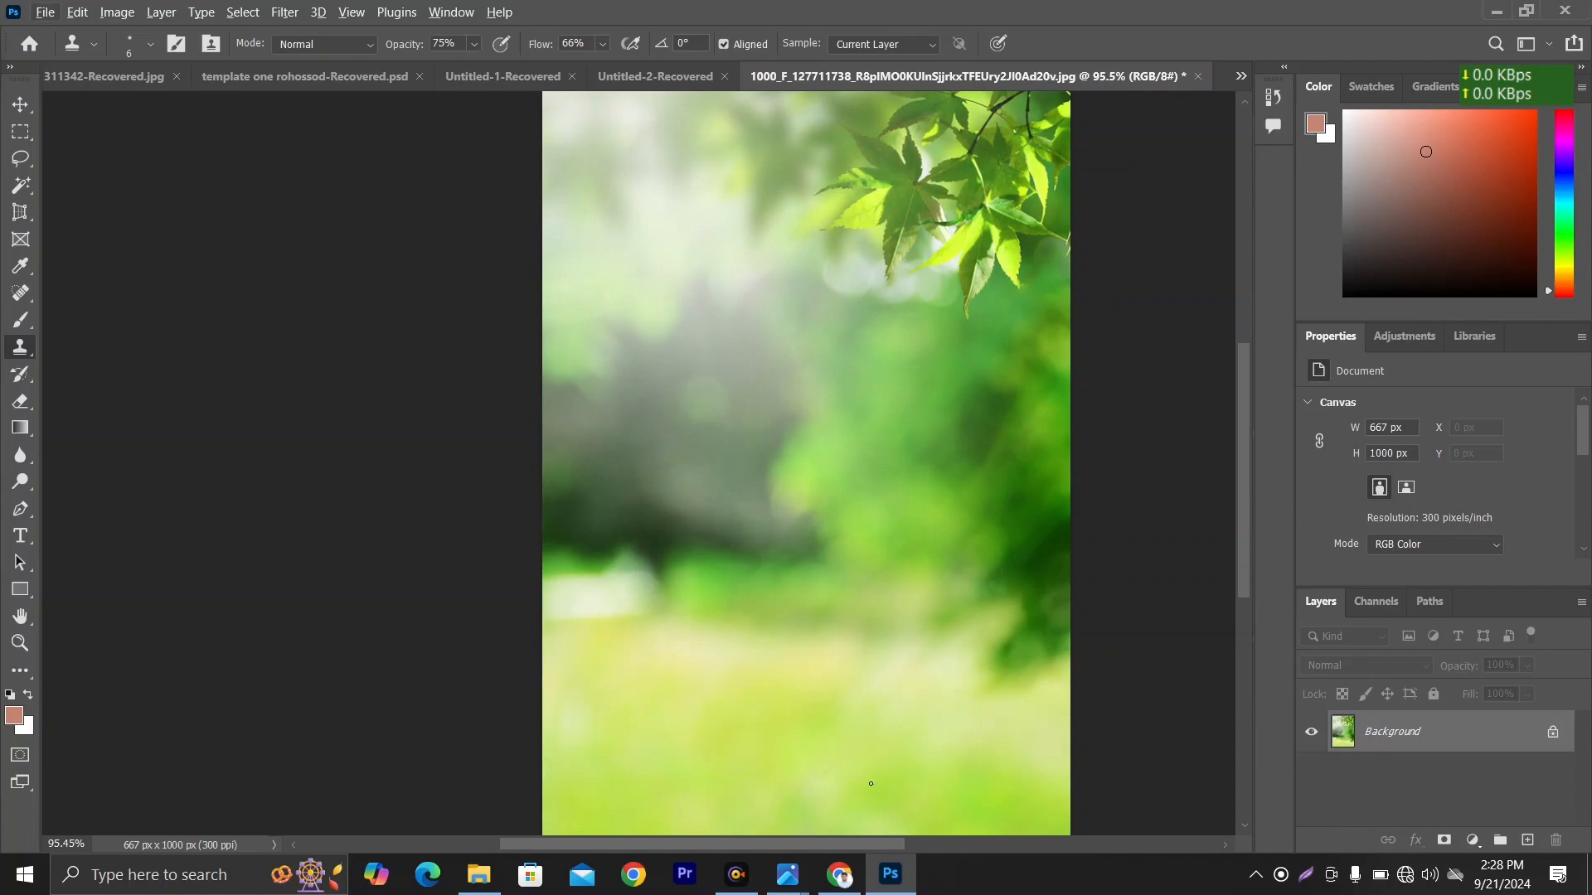
{"action": "left_click", "coordinate": [734, 885]}
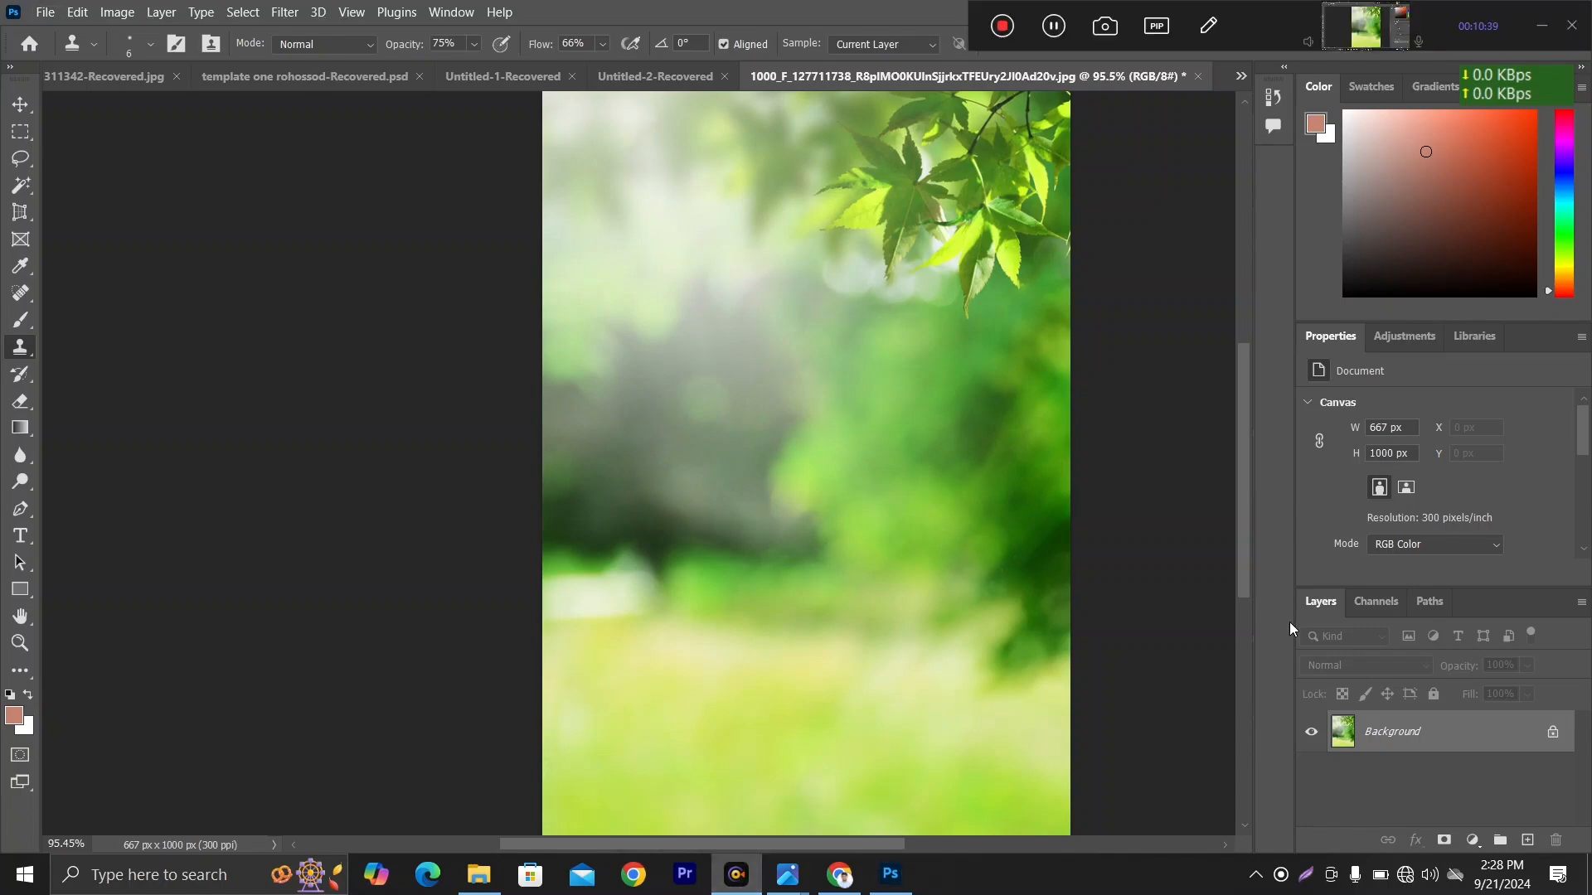